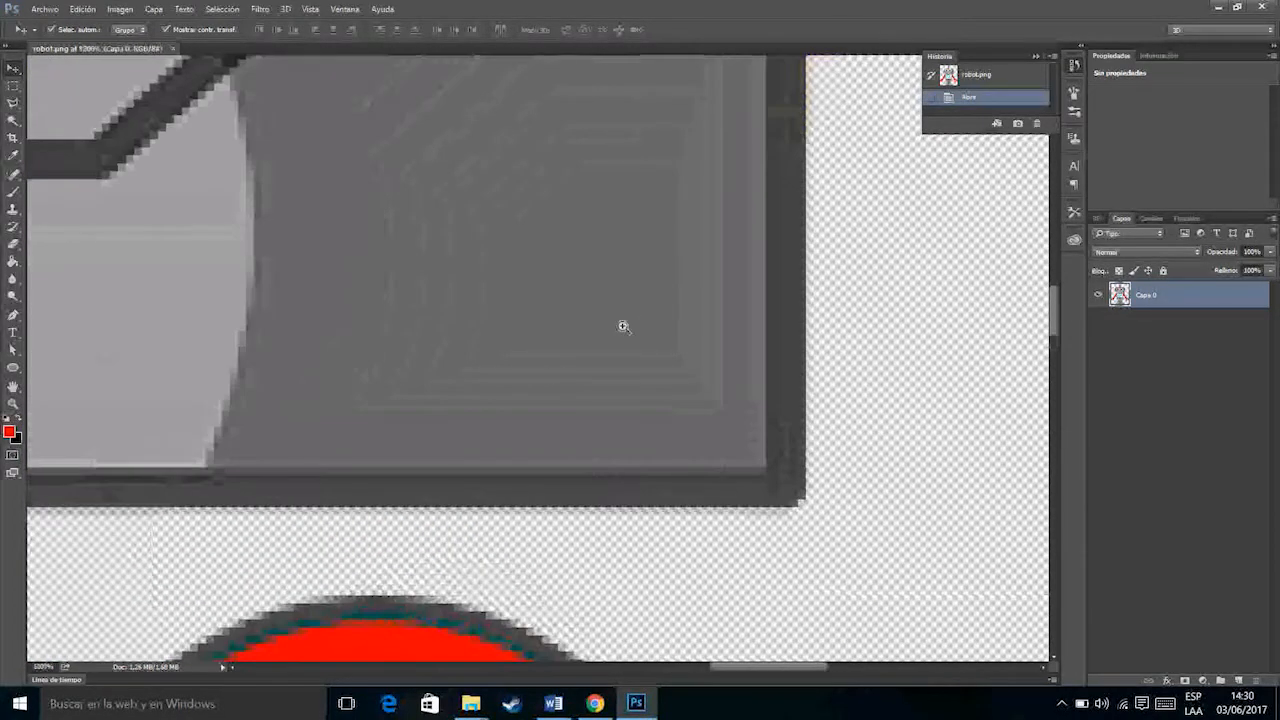
Step: Examine the jagged pixels along the robot's right-hand shoulder outline at 3200% magnification, and return to the whole image at 100%
drag(491, 337, 589, 89)
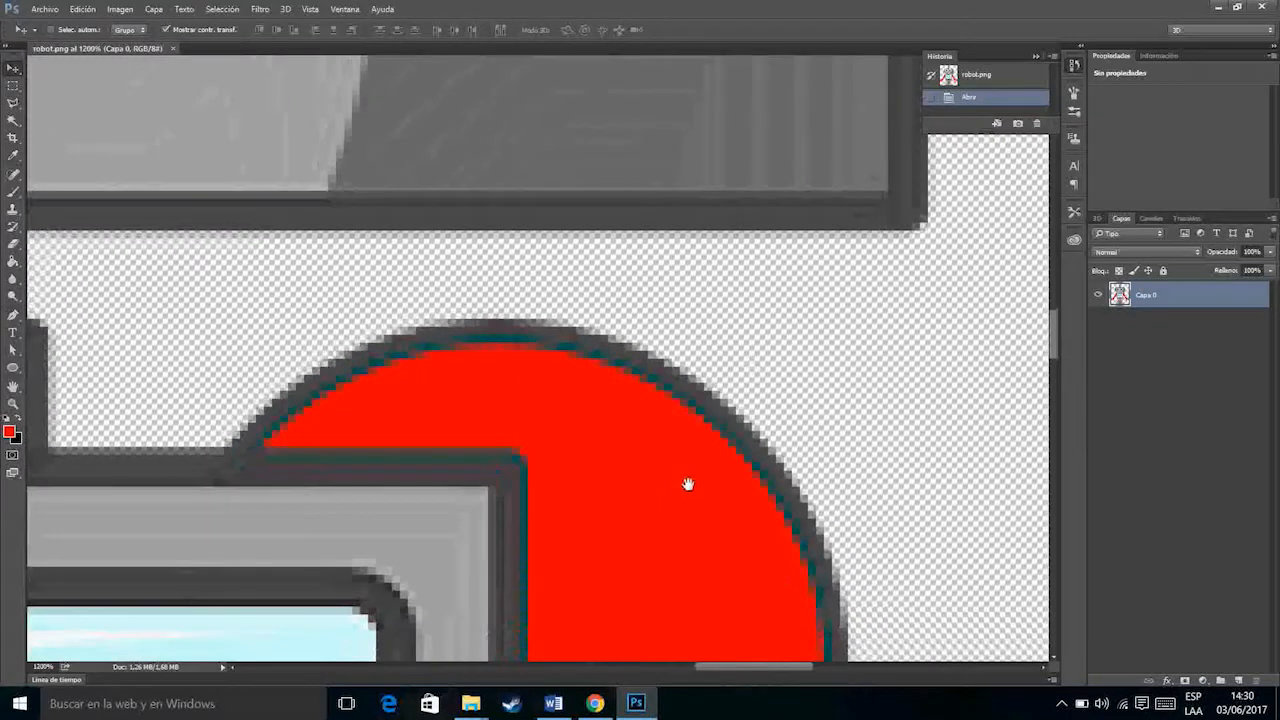
click(648, 440)
click(509, 515)
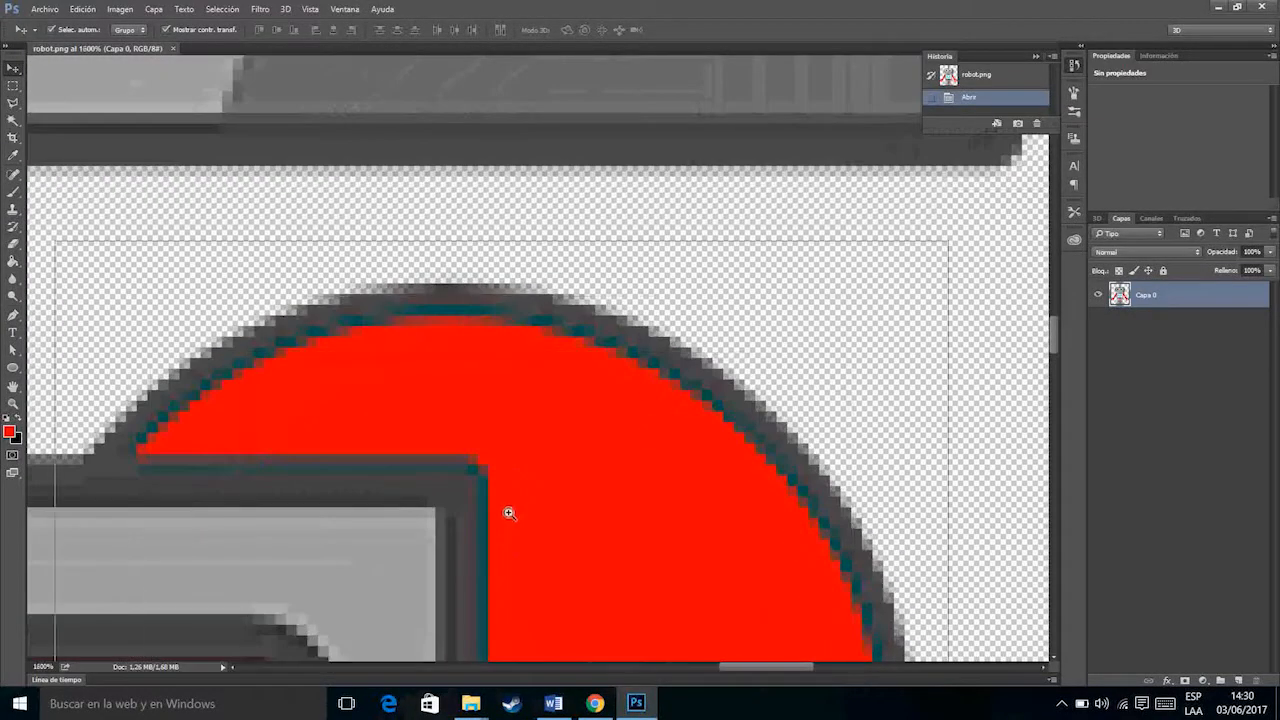
drag(909, 243, 746, 280)
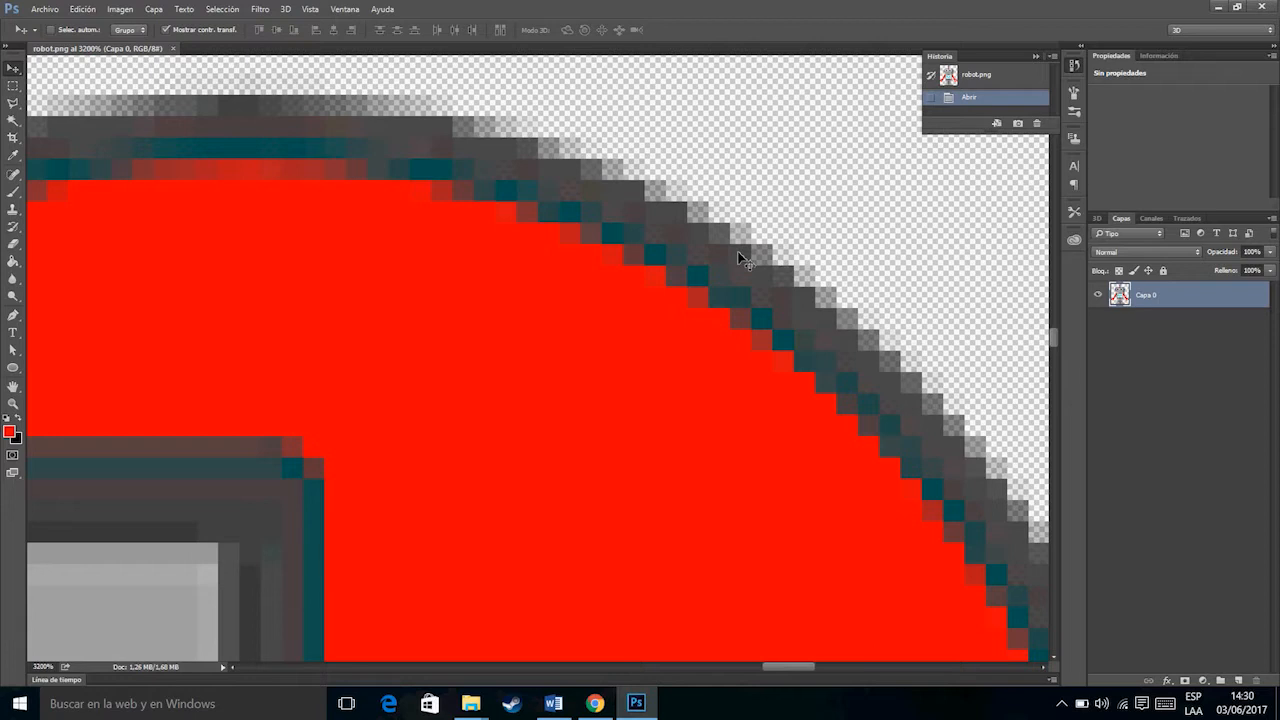
scroll(740, 258, down, 5)
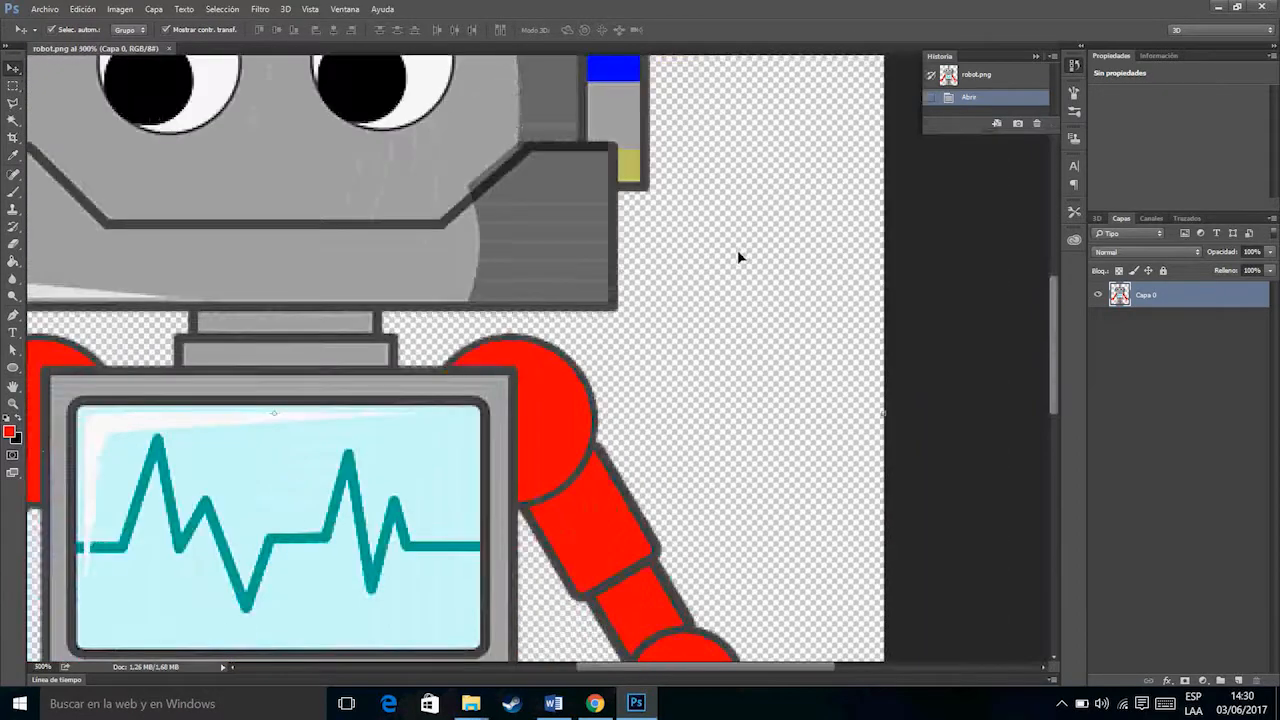
scroll(740, 258, down, 5)
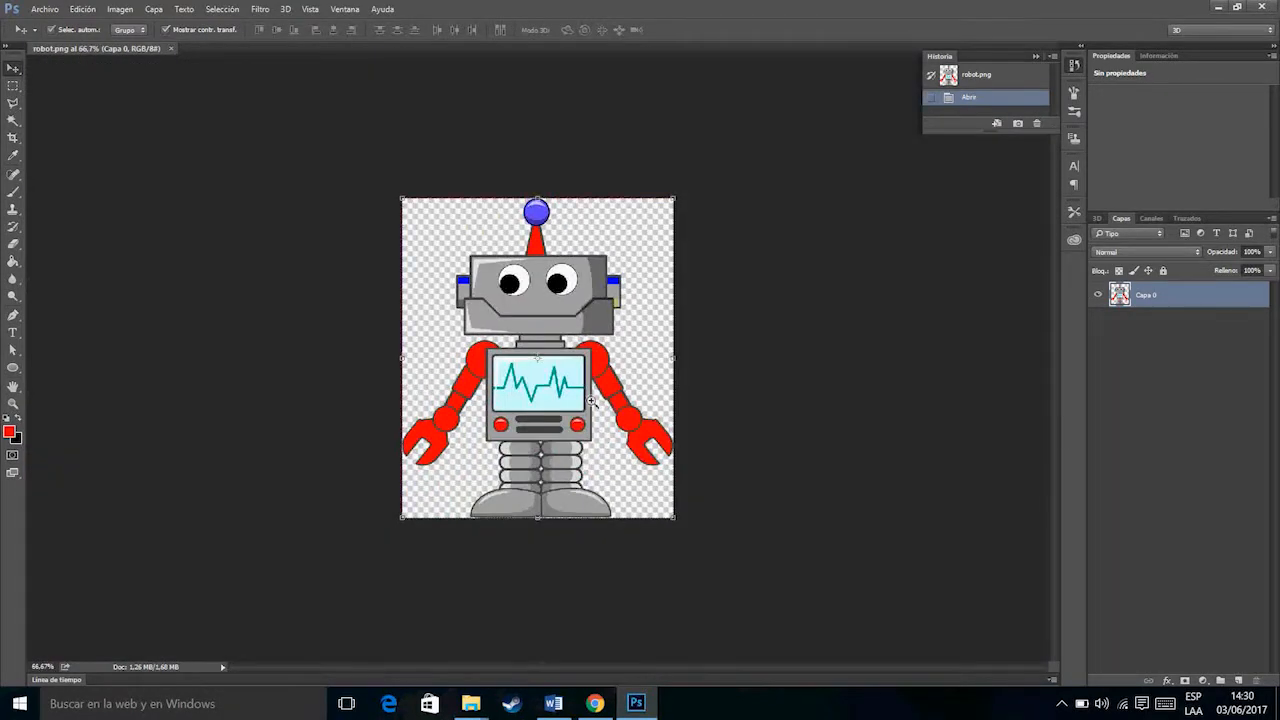
key(ctrl+plus)
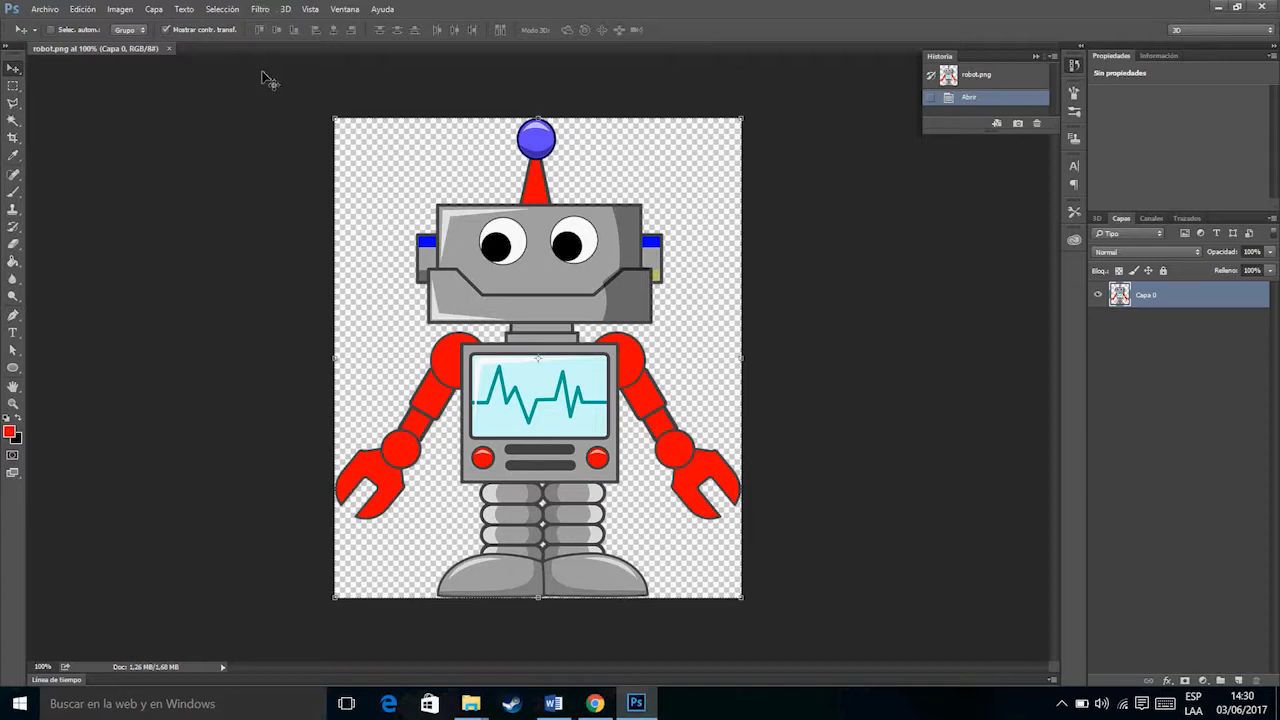
Step: Check the image's dimensions and resolution in the Image Size settings, leaving them unchanged
click(118, 9)
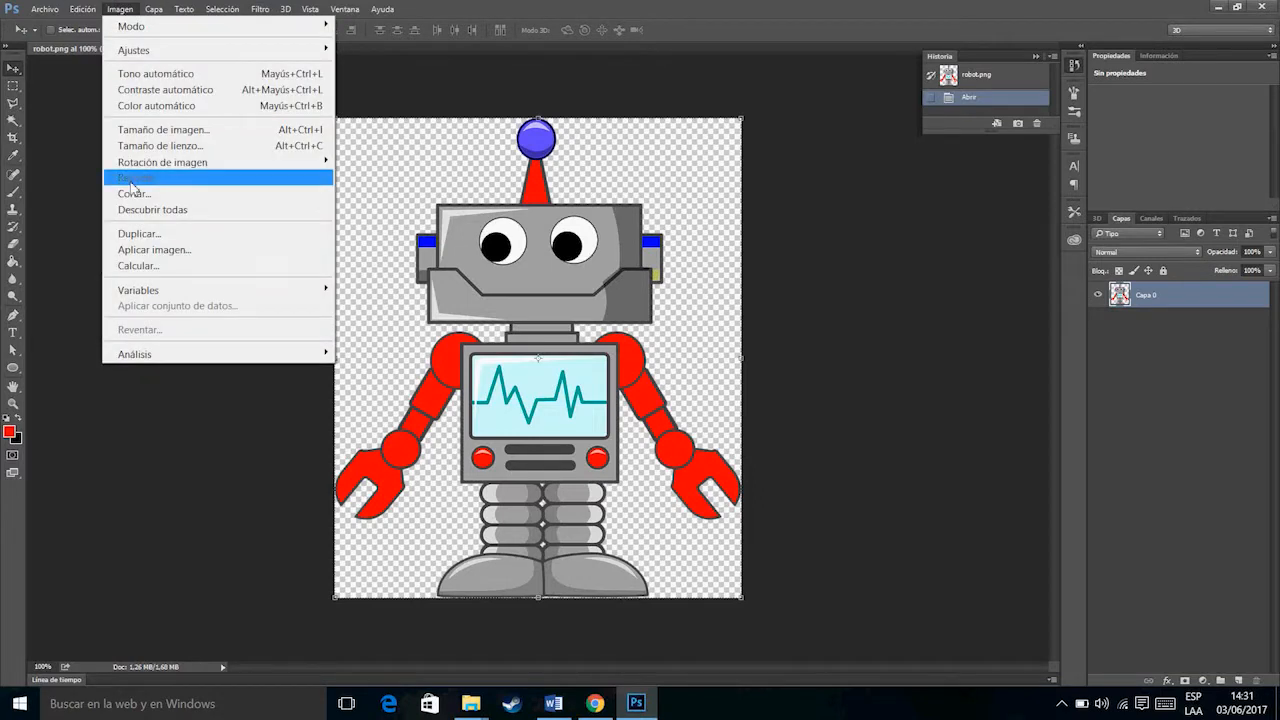
click(212, 136)
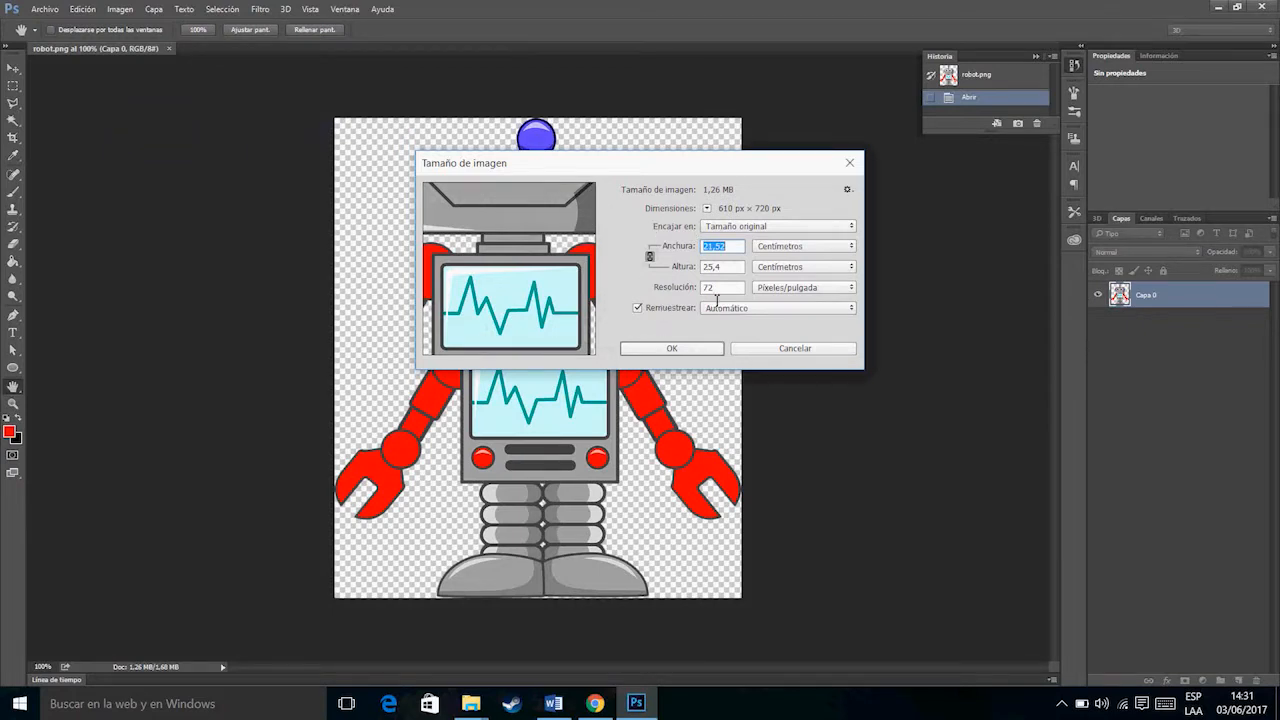
click(780, 348)
key(v)
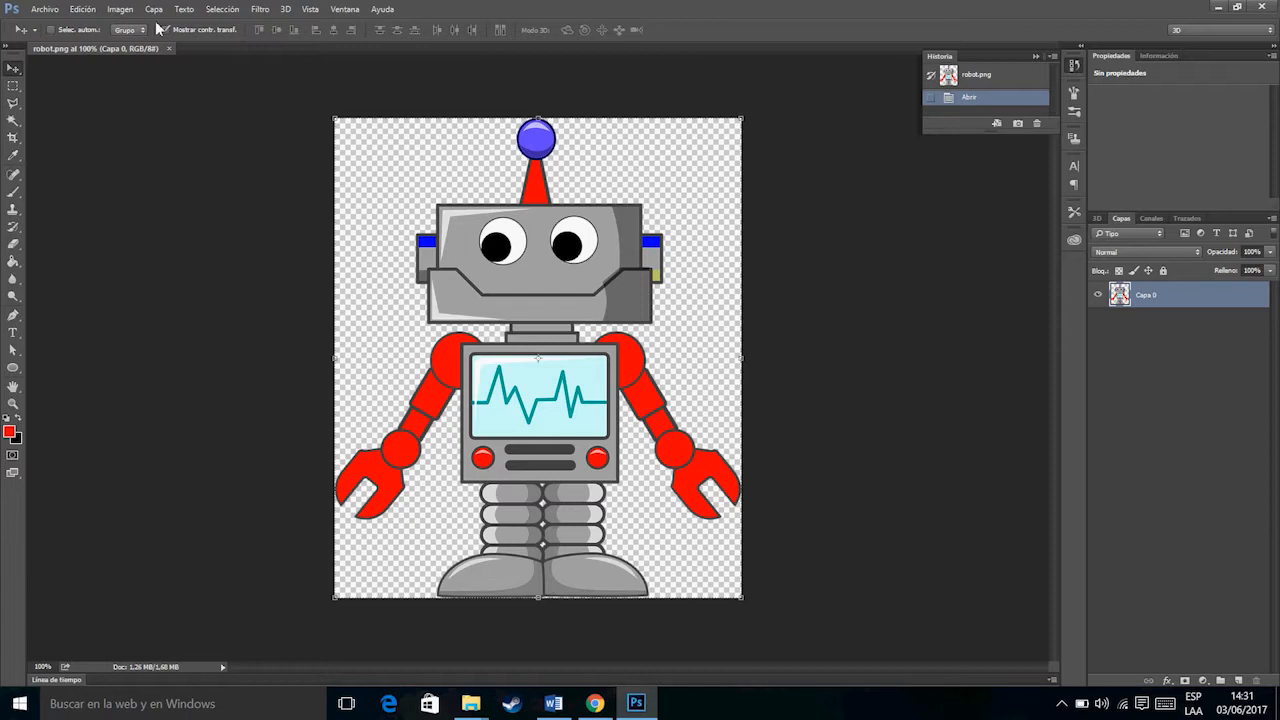
click(129, 11)
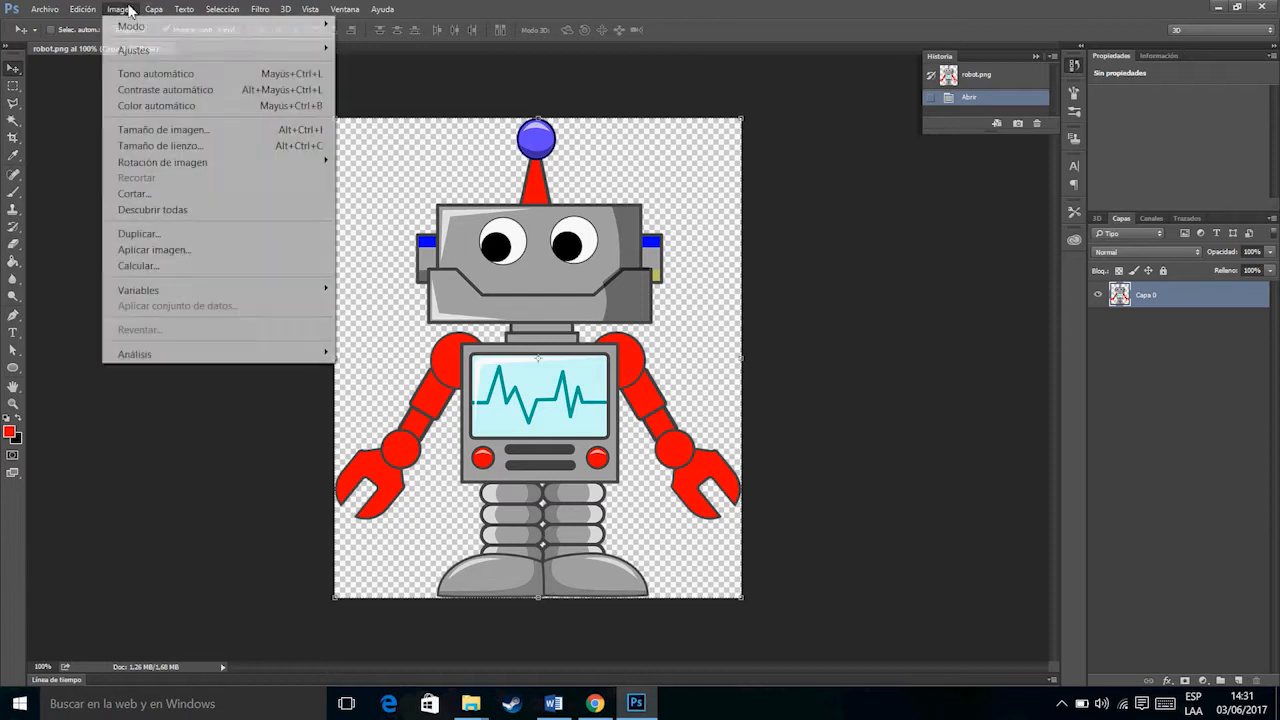
click(268, 129)
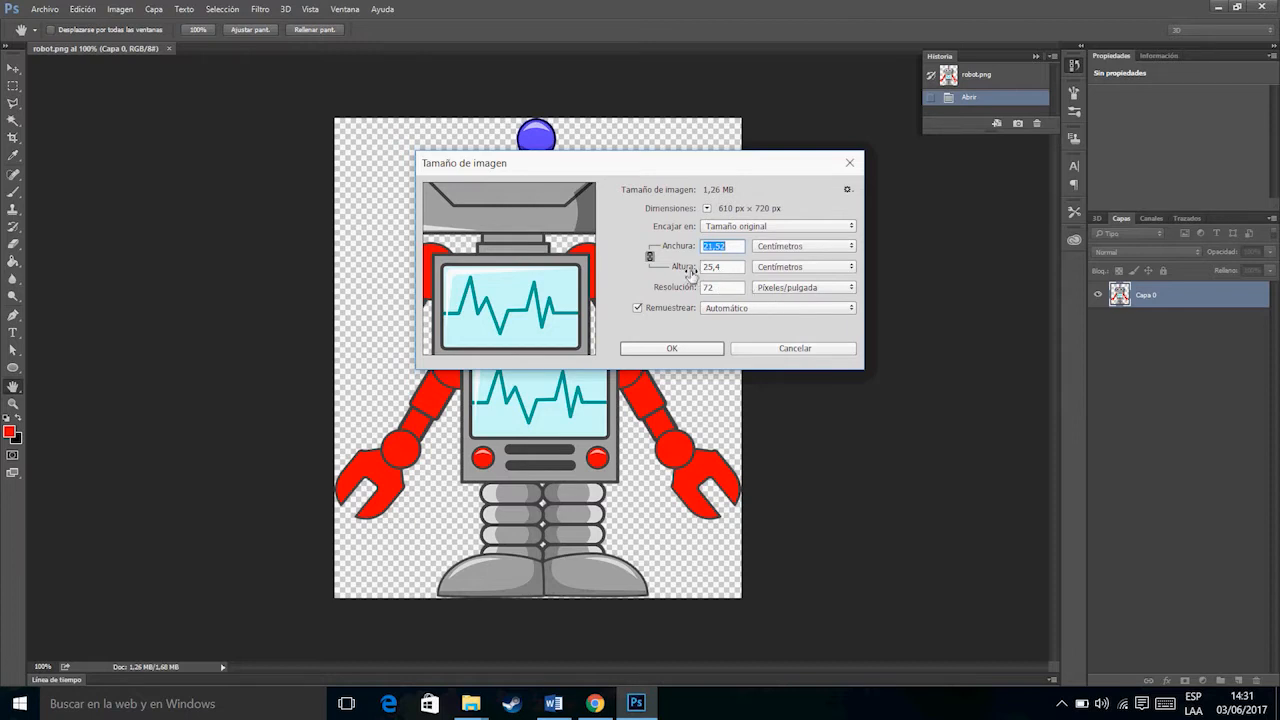
click(776, 347)
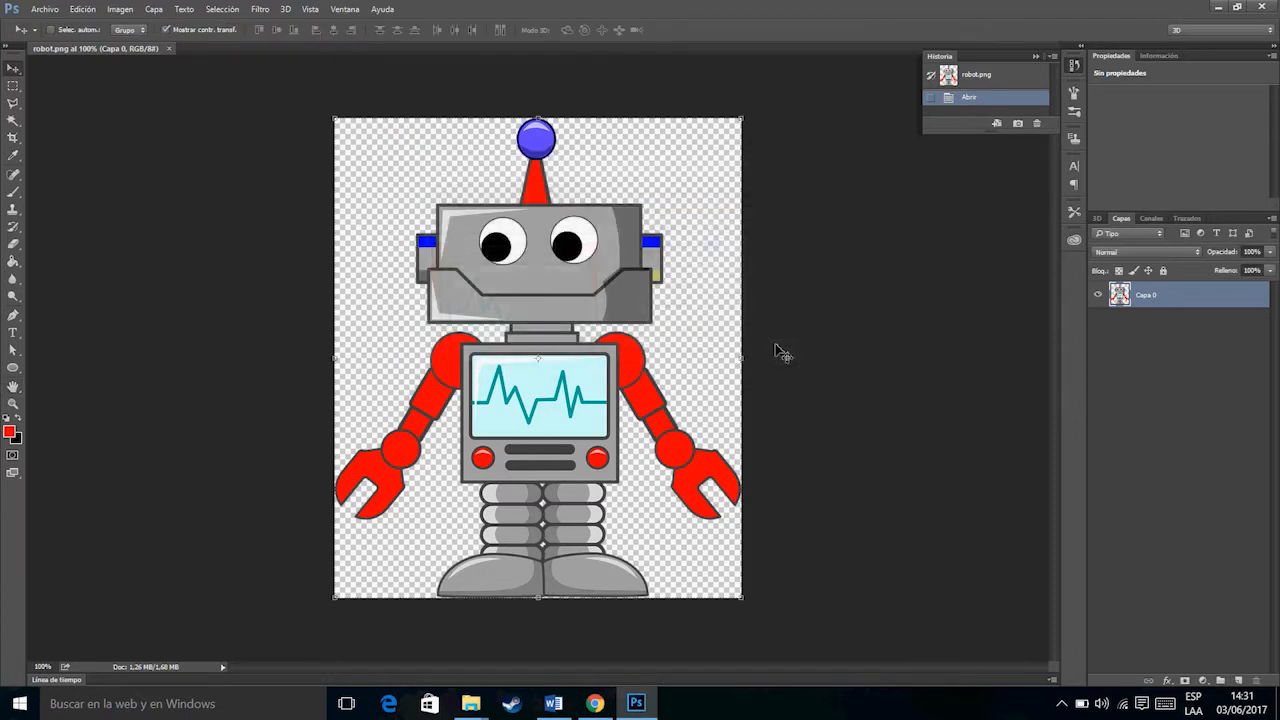
Step: Move the robot layer slightly down and to the right, and inspect the pixels of its left-hand shoulder outline at 3200%
drag(486, 401, 496, 427)
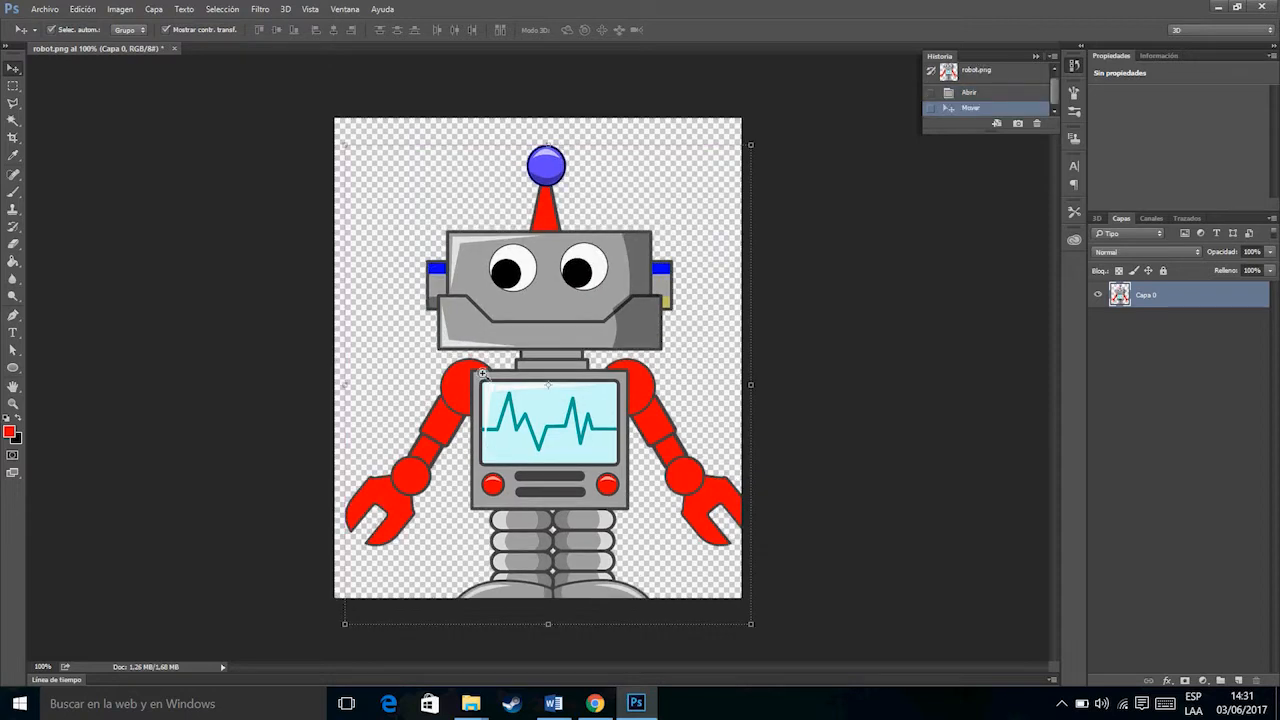
click(483, 384)
click(477, 361)
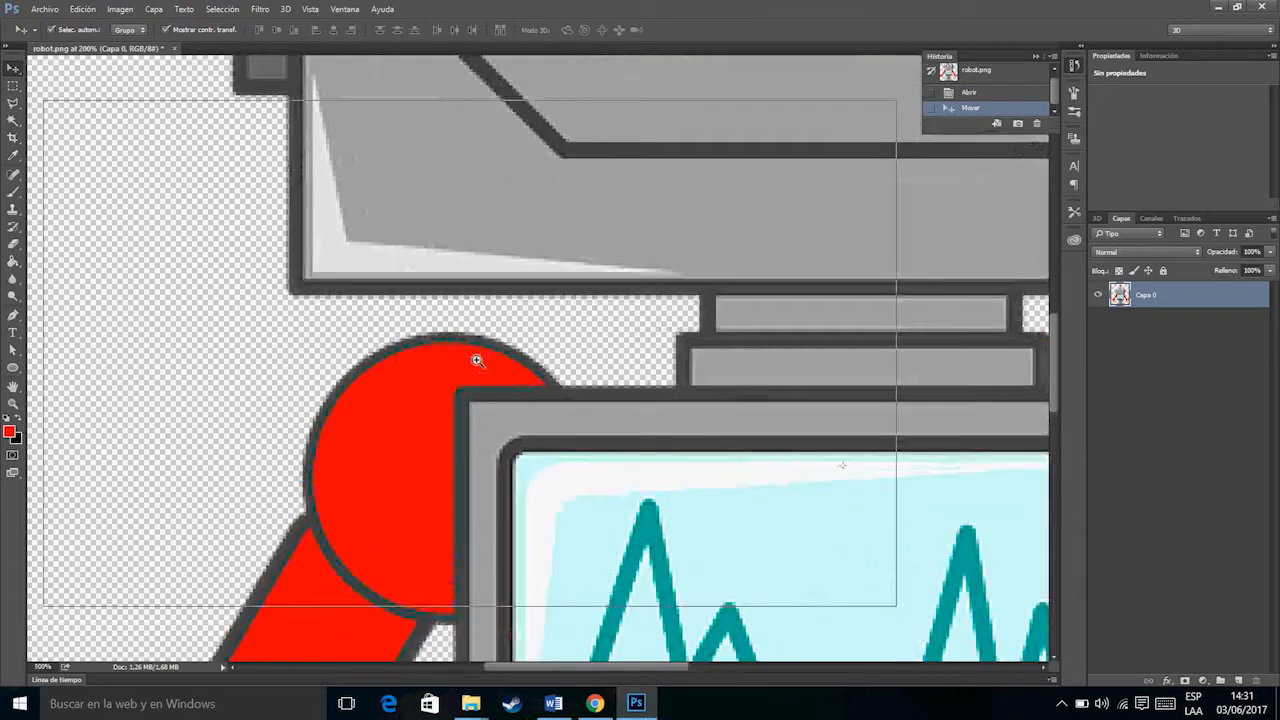
click(477, 361)
ctrl+click(477, 361)
drag(296, 242, 528, 215)
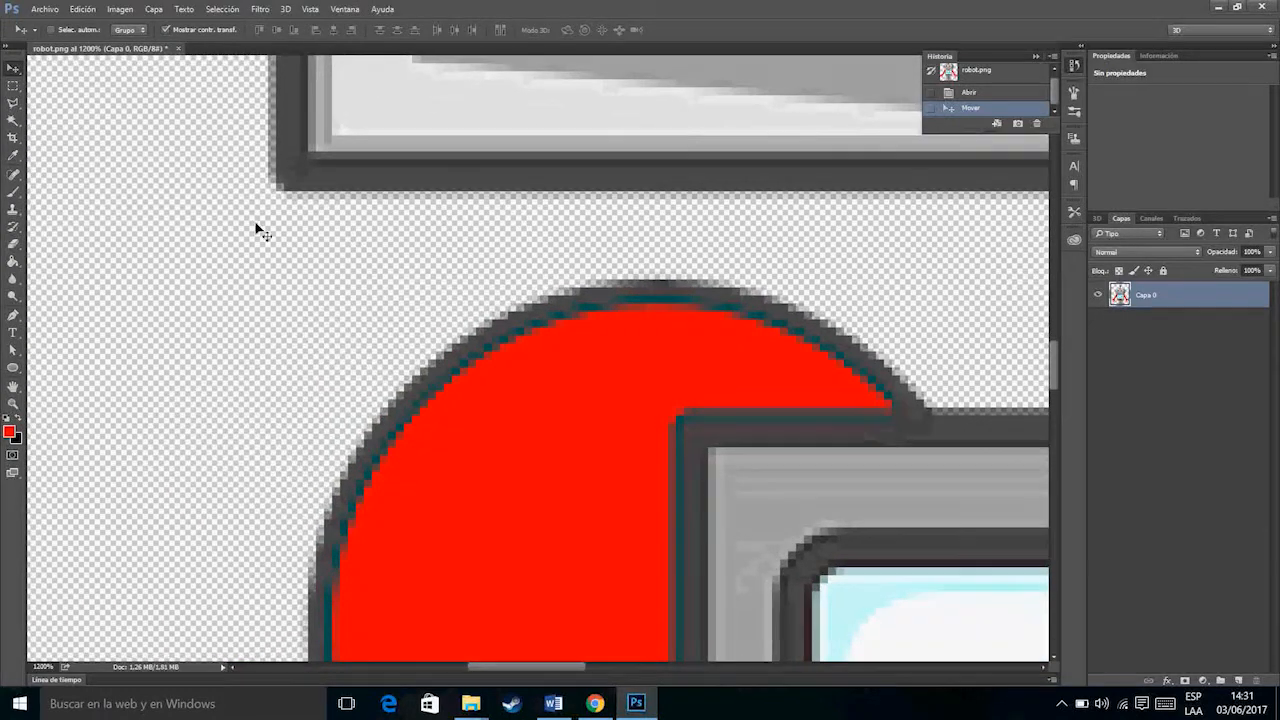
ctrl+click(609, 347)
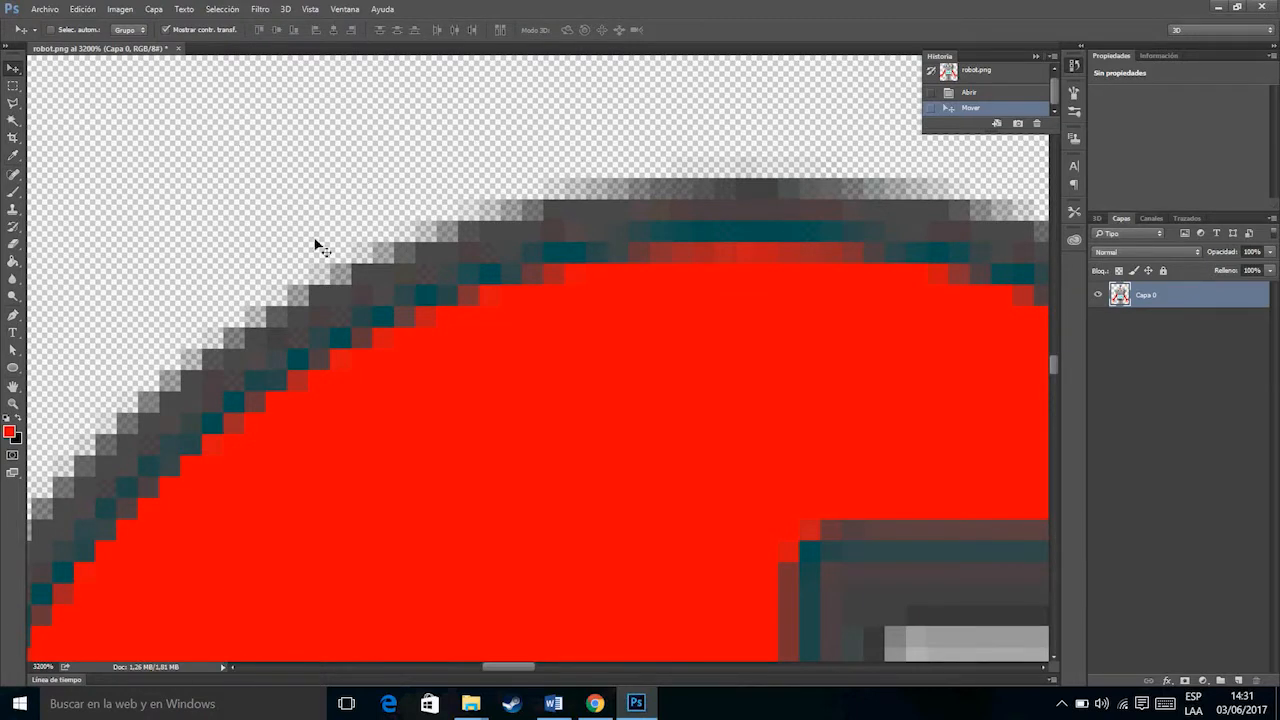
Step: Resize the image to a width of 60 cm, keeping the proportions linked and automatic resampling on
click(119, 9)
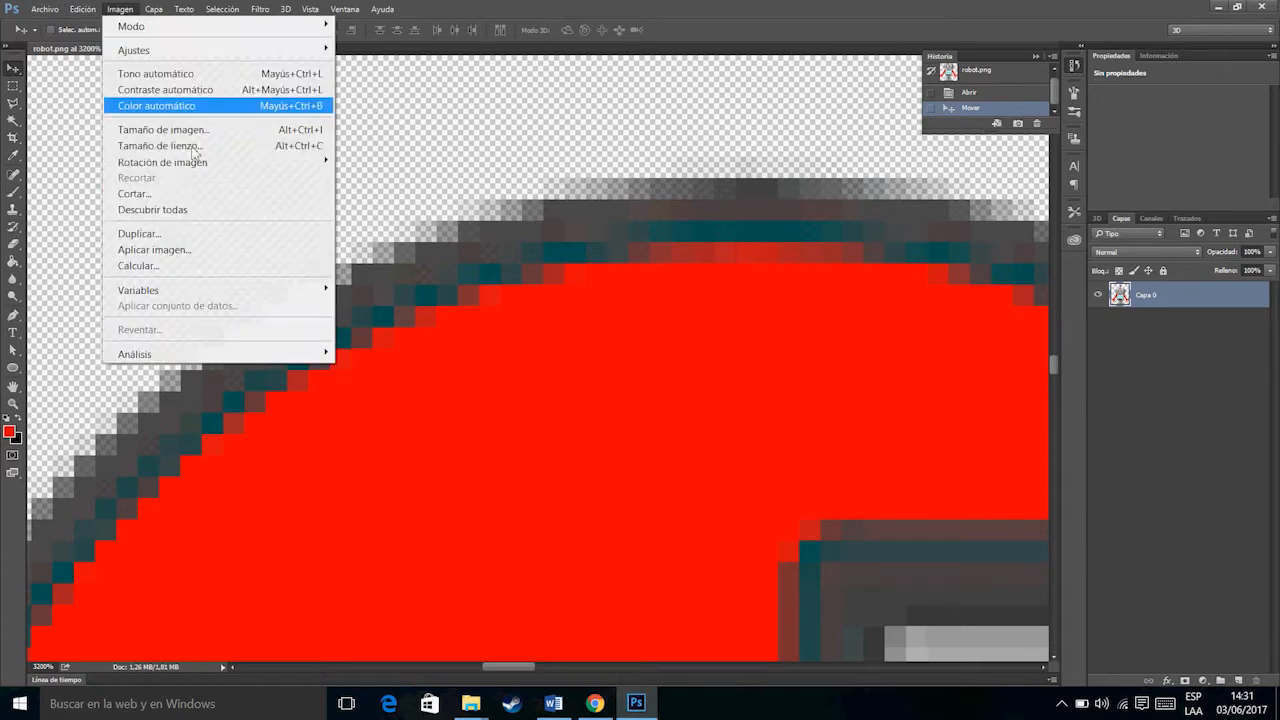
click(278, 129)
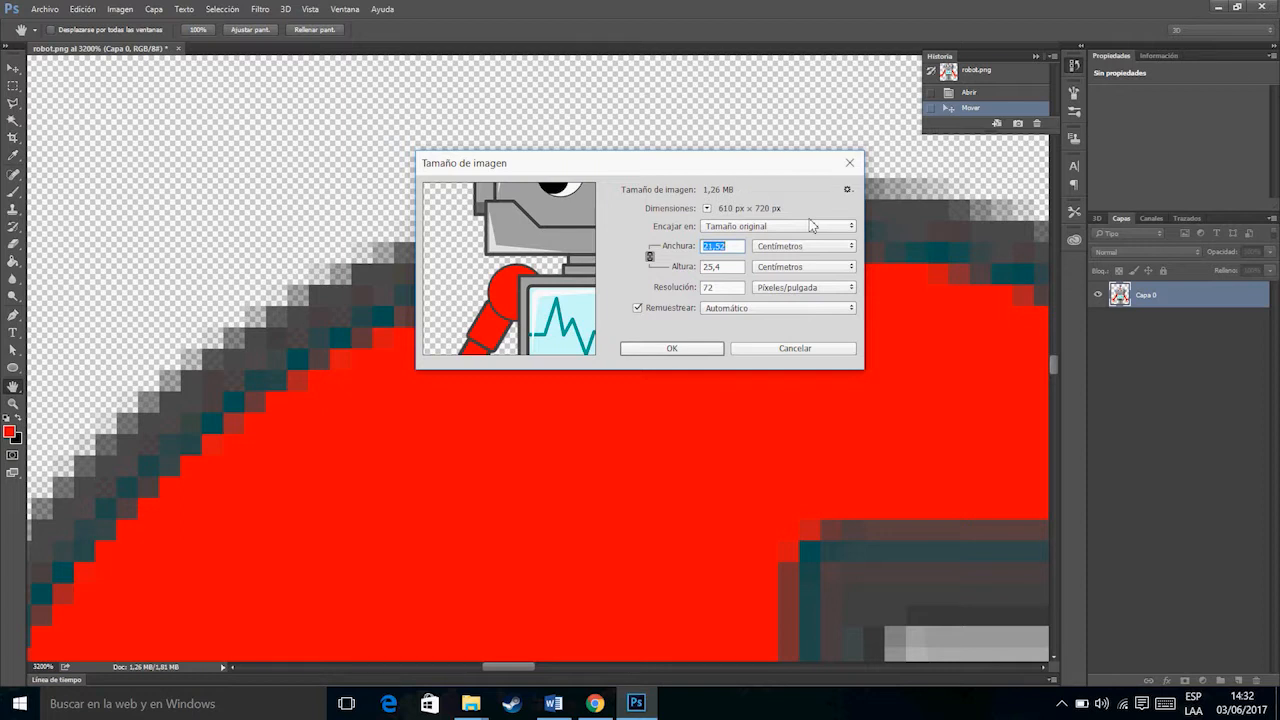
text(60)
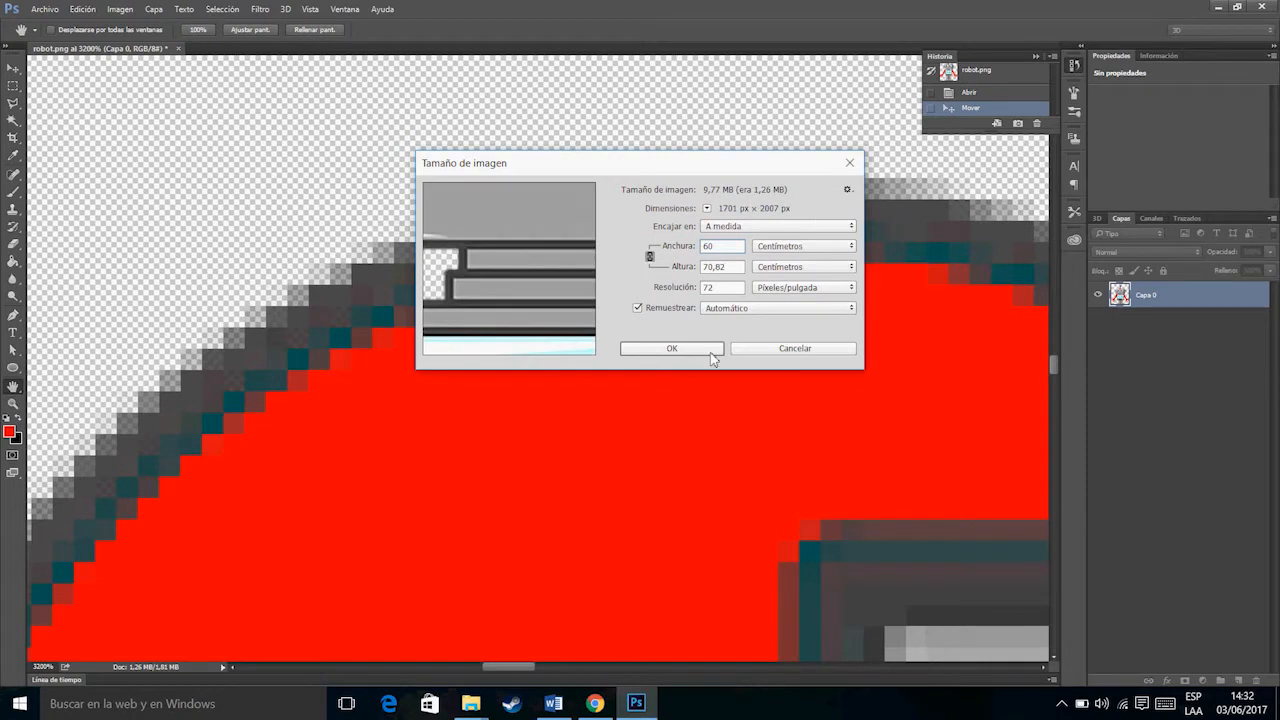
click(706, 350)
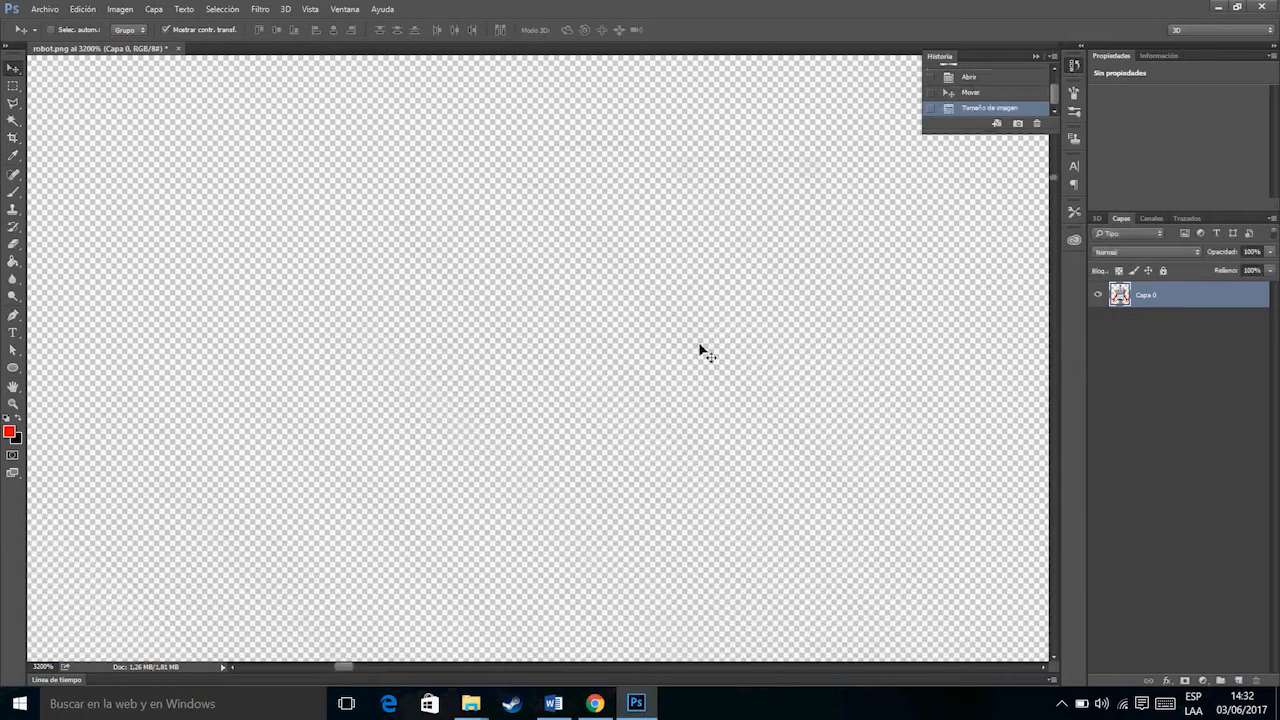
Step: Examine the resized robot's left-hand shoulder outline up close, at magnifications up to 3200%
key(ctrl+minus)
key(ctrl+minus)
key(ctrl+minus)
key(ctrl+minus)
key(ctrl+minus)
key(ctrl+minus)
key(ctrl+minus)
key(ctrl+minus)
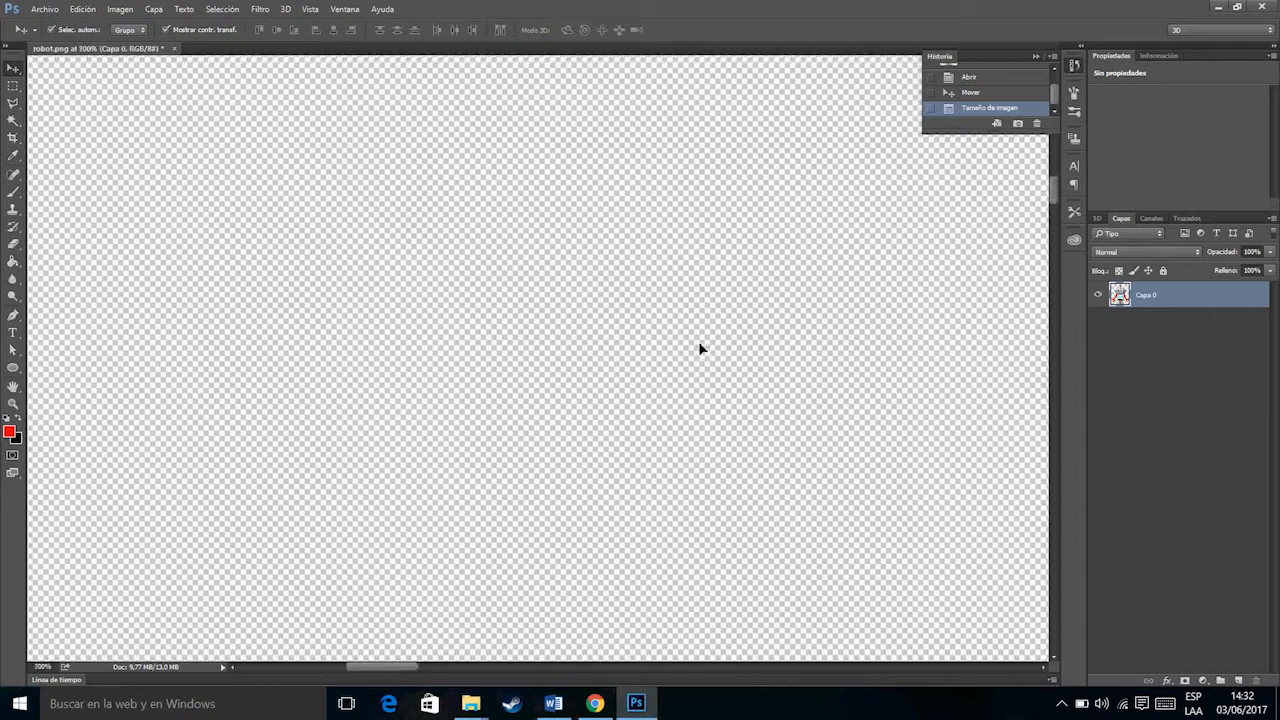
key(ctrl+minus)
key(ctrl+minus)
key(ctrl+minus)
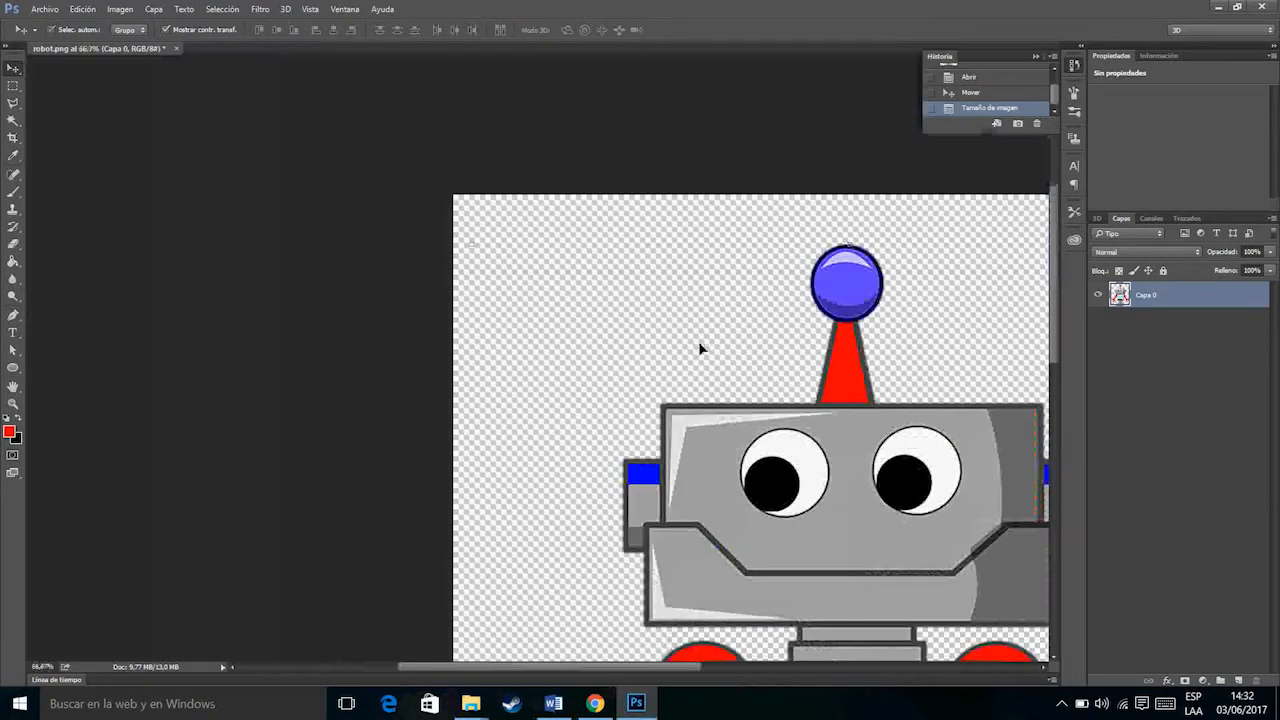
drag(715, 484, 556, 8)
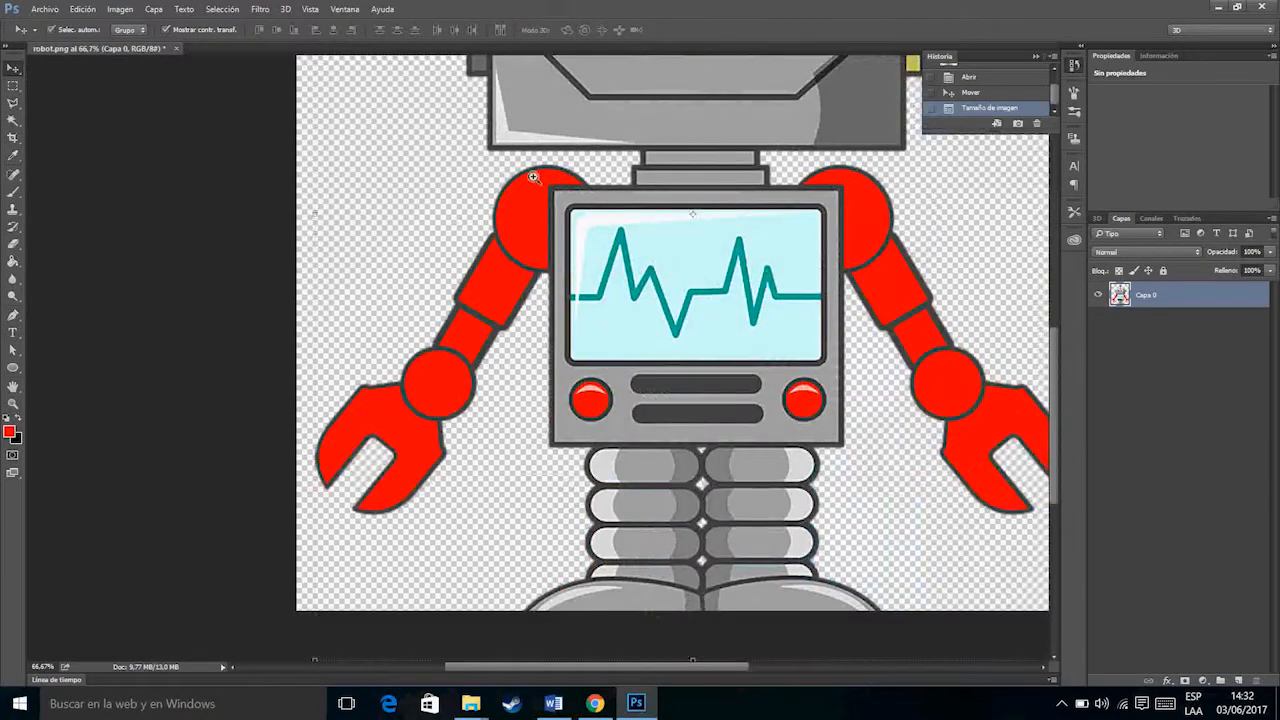
ctrl+click(534, 182)
ctrl+click(547, 183)
ctrl+click(547, 182)
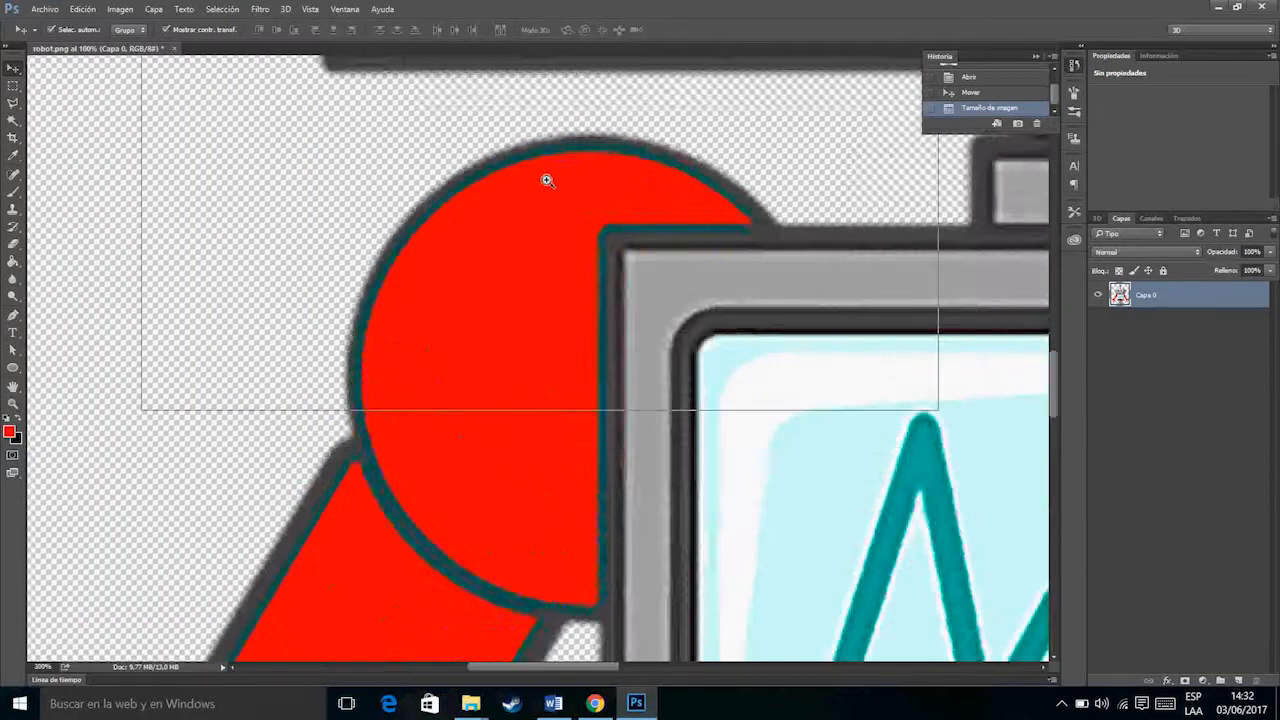
ctrl+click(547, 181)
ctrl+click(547, 180)
ctrl+click(547, 179)
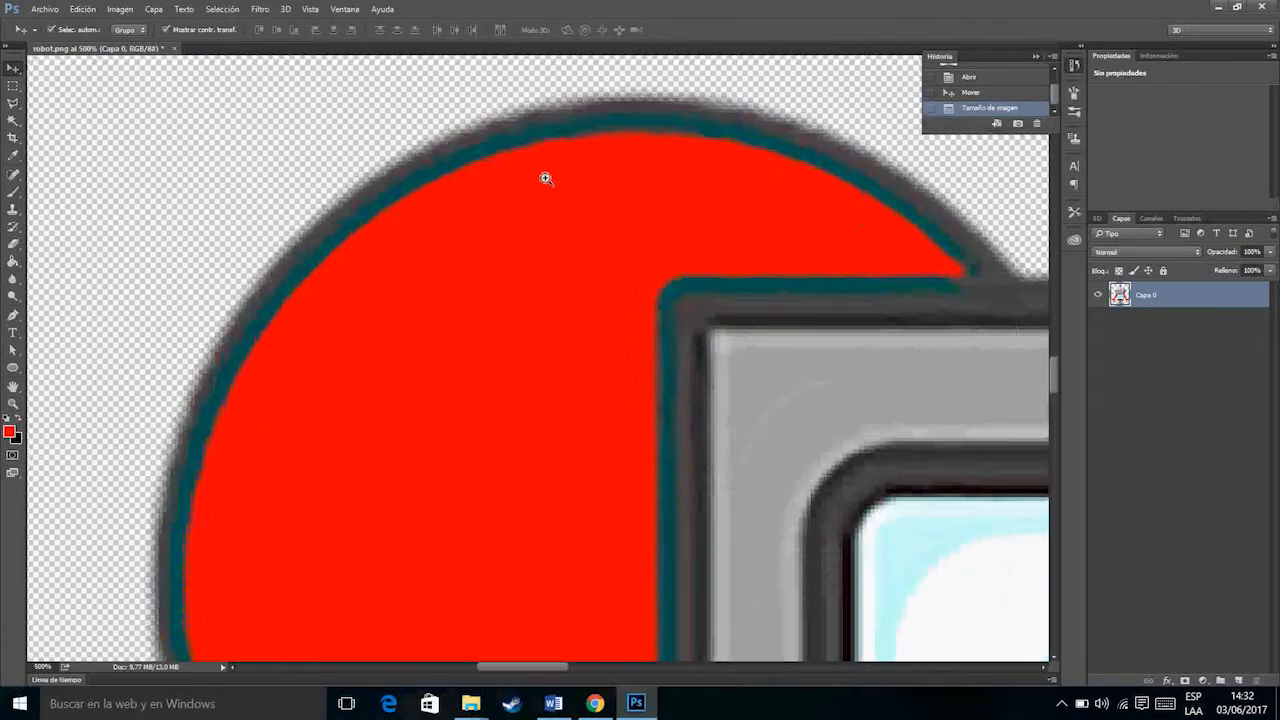
ctrl+click(546, 179)
ctrl+click(709, 188)
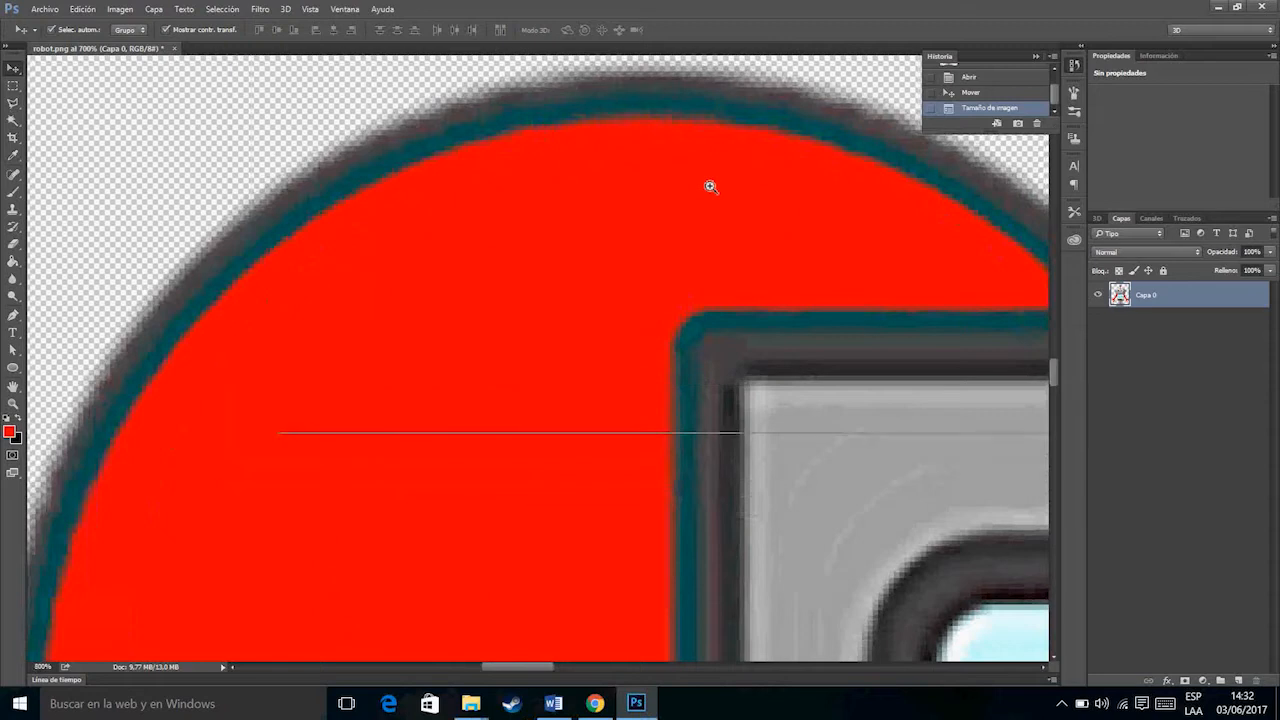
ctrl+click(700, 180)
drag(694, 140, 786, 380)
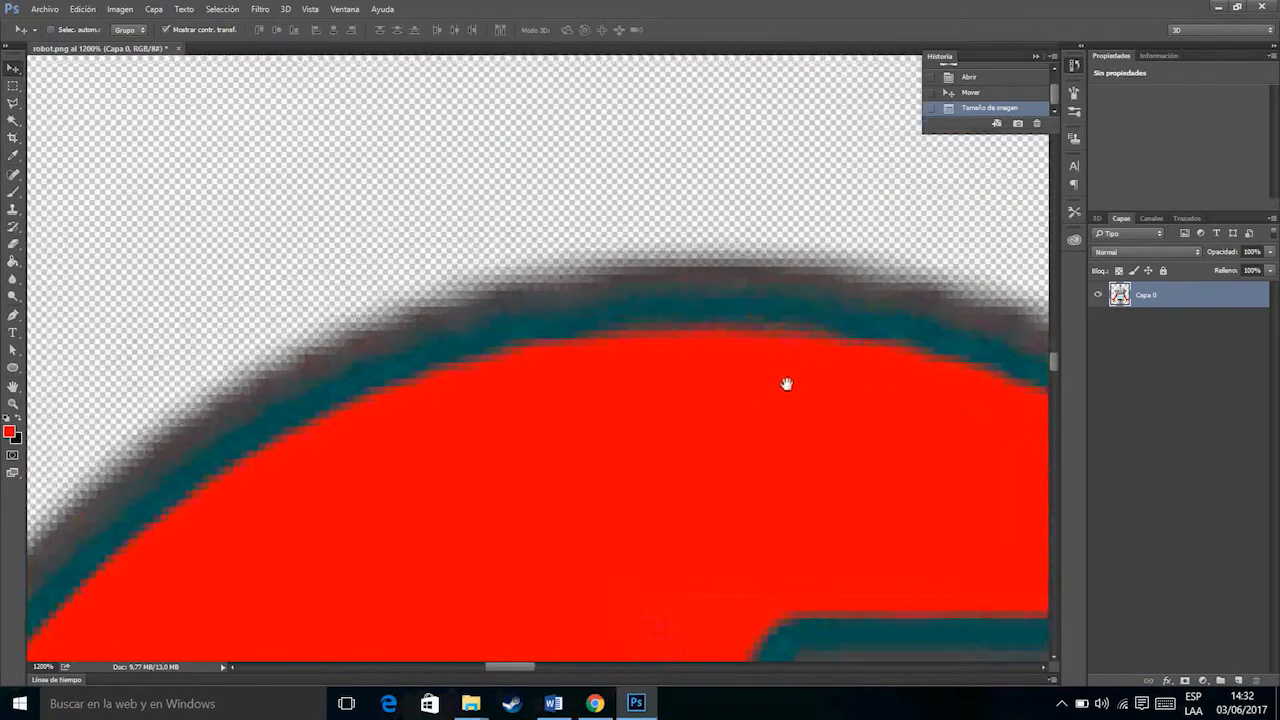
ctrl+click(561, 359)
ctrl+click(561, 359)
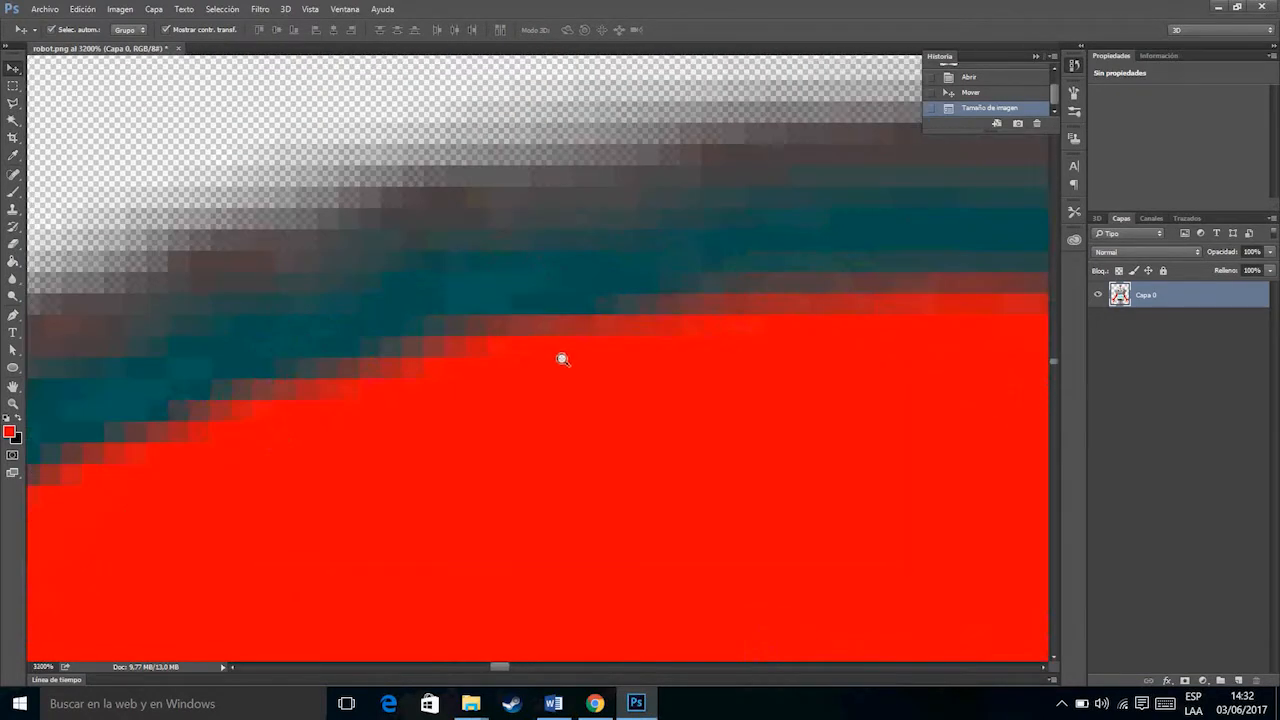
drag(631, 226, 707, 308)
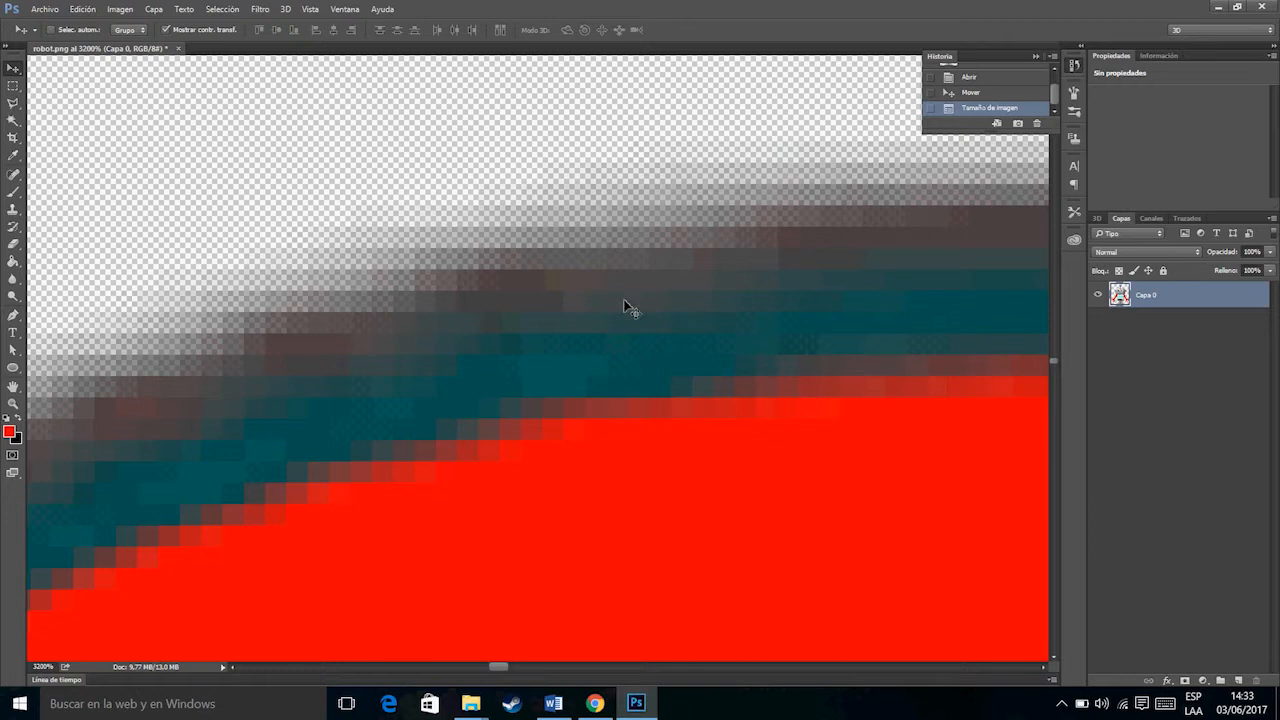
Step: Compare the pixels before and after resizing by stepping back to the Move state in the history and restoring the resize
drag(1057, 133, 1052, 263)
click(1007, 118)
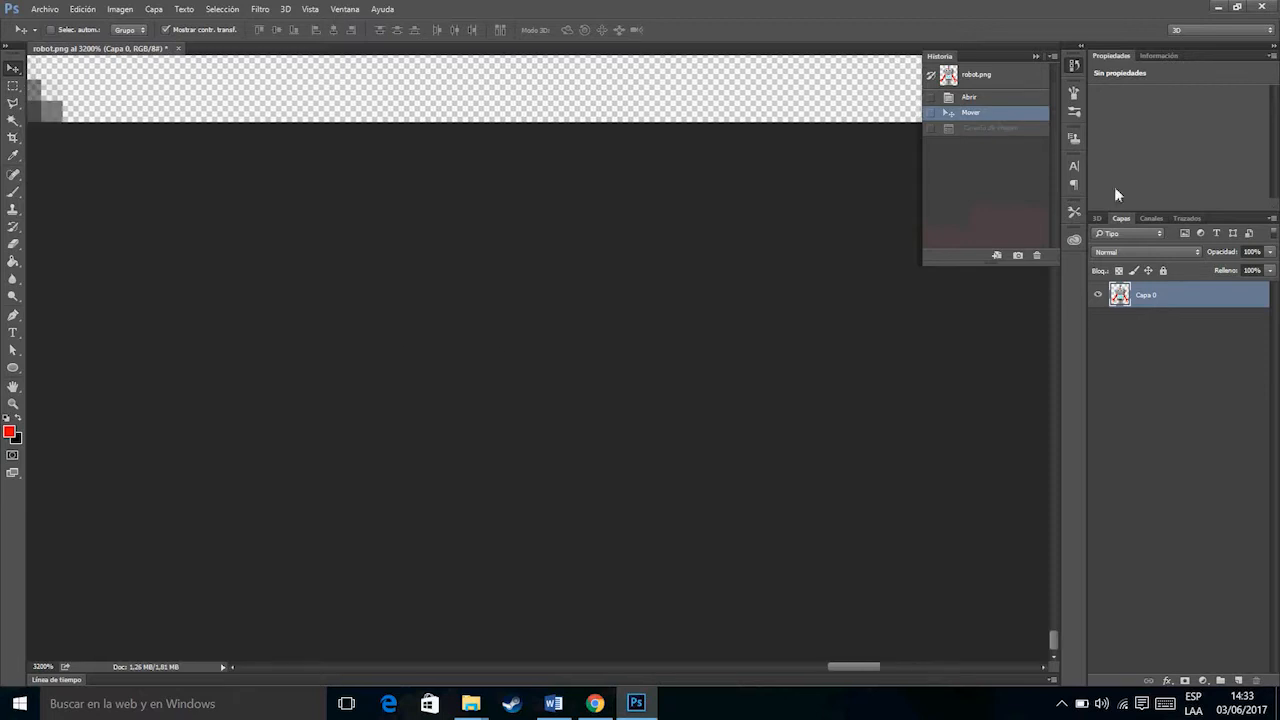
drag(134, 371, 952, 369)
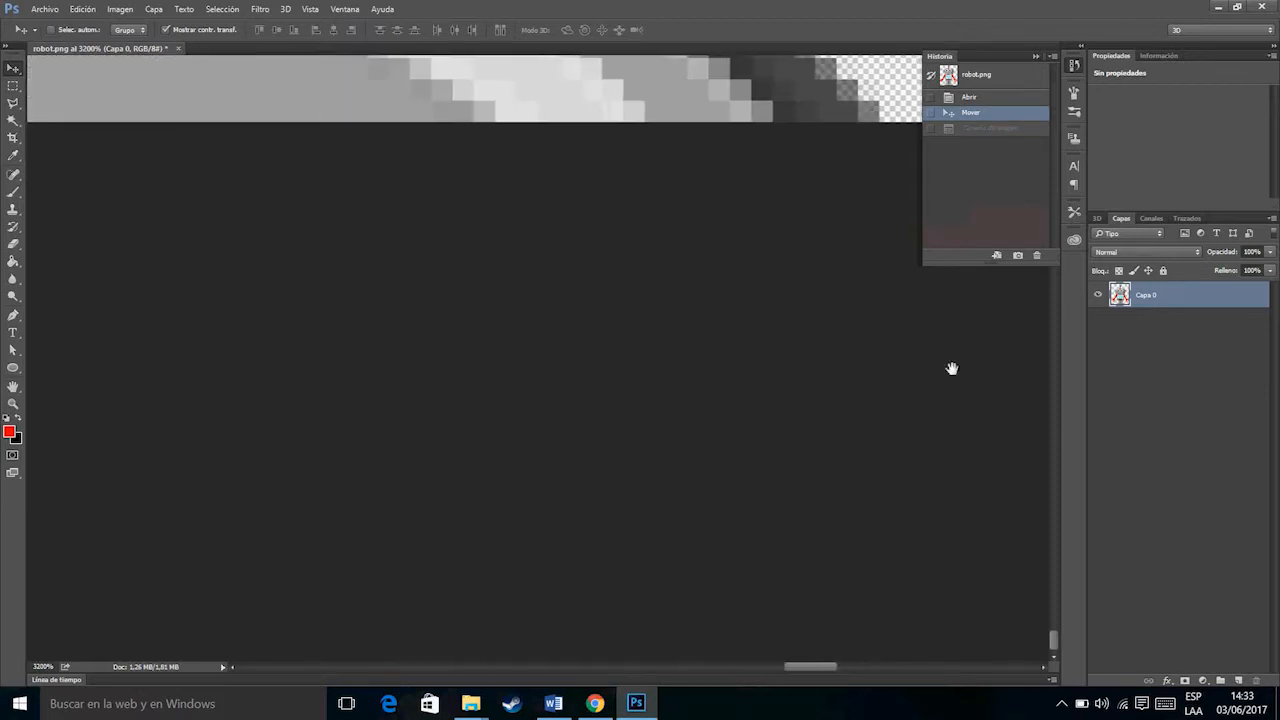
drag(546, 131, 419, 427)
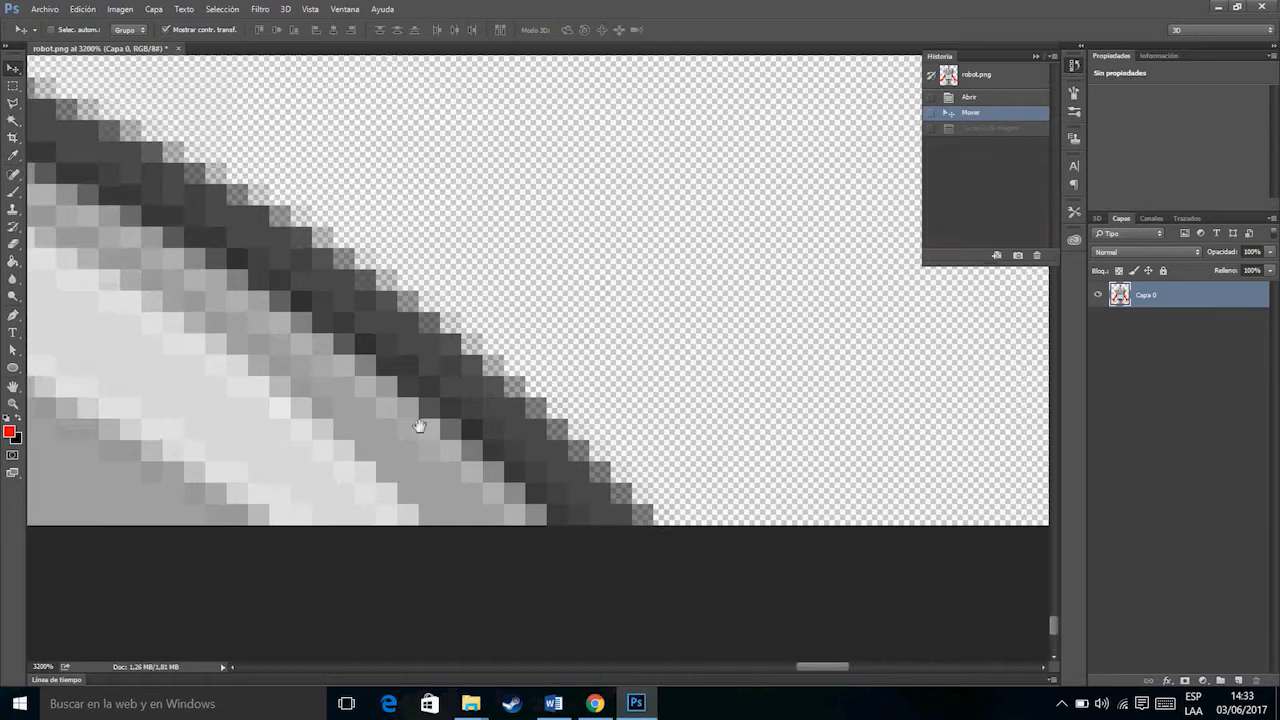
key(ctrl+shift+z)
drag(491, 266, 614, 494)
drag(592, 271, 569, 696)
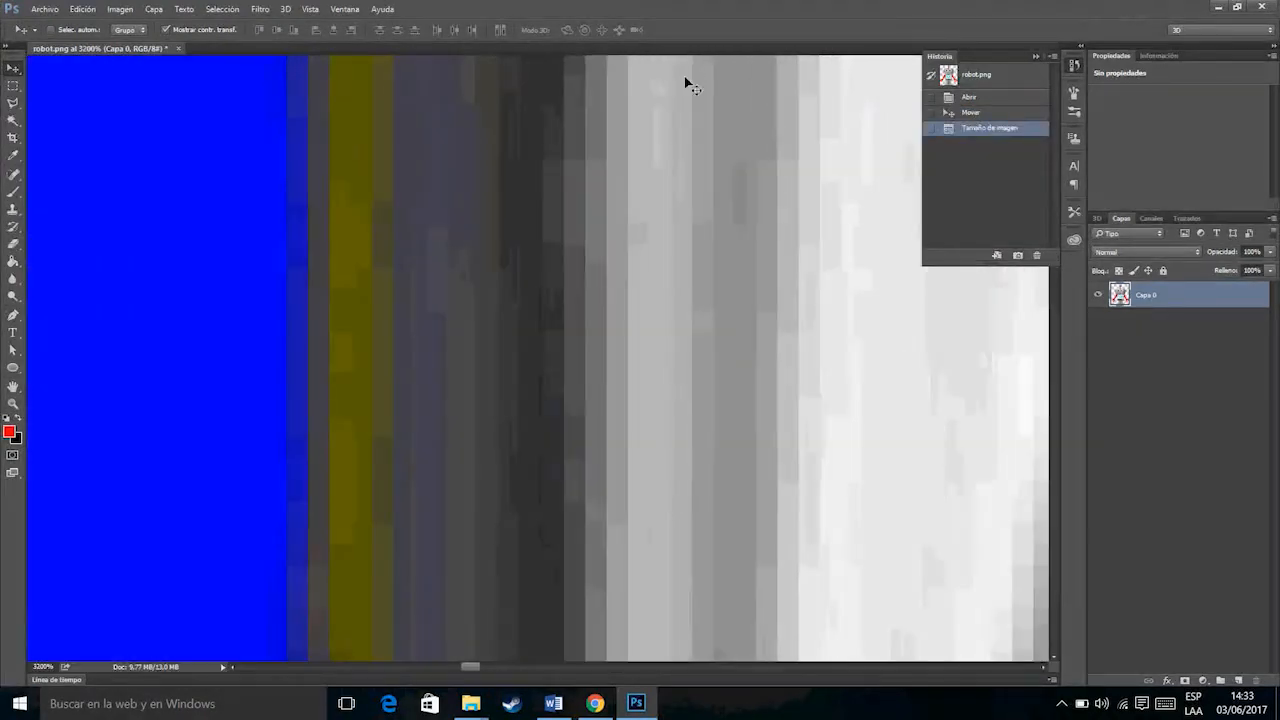
Step: Examine the outline along the top of the resized robot's left-hand red shoulder at magnifications up to 1600%
key(ctrl+minus)
key(ctrl+minus)
key(ctrl+minus)
key(ctrl+minus)
key(ctrl+minus)
key(ctrl+minus)
key(ctrl+minus)
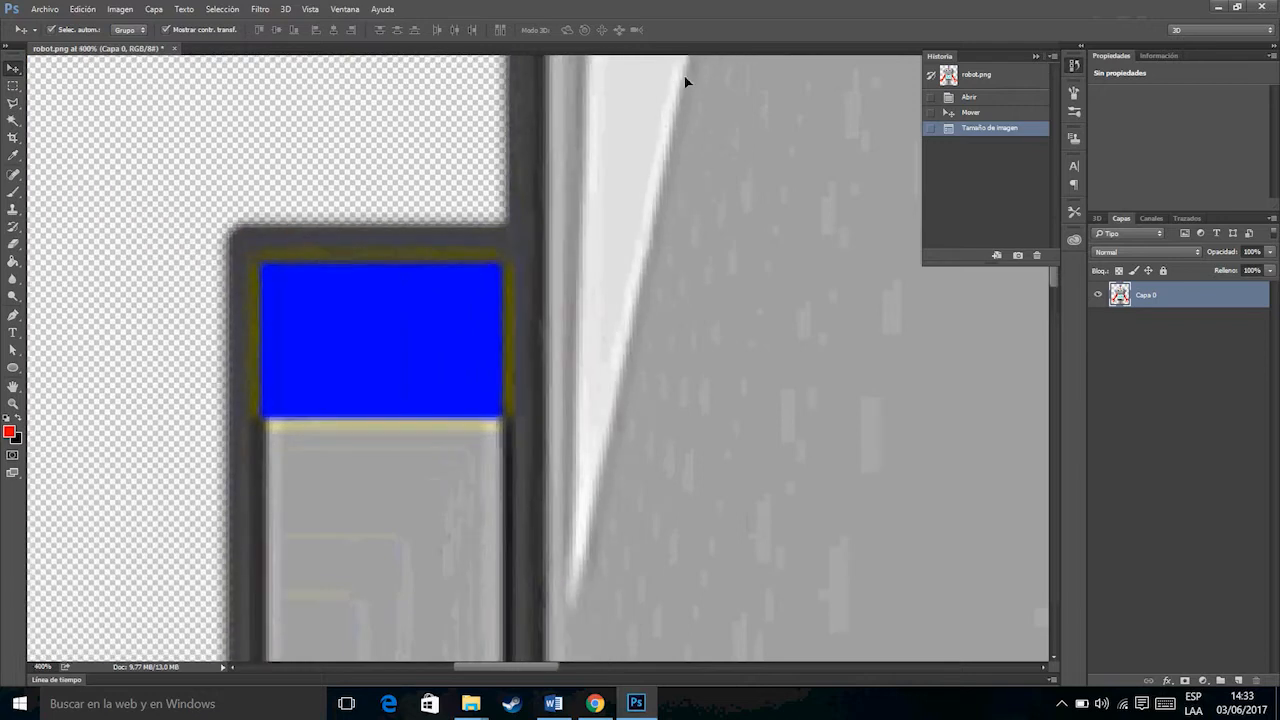
scroll(543, 603, down, 5)
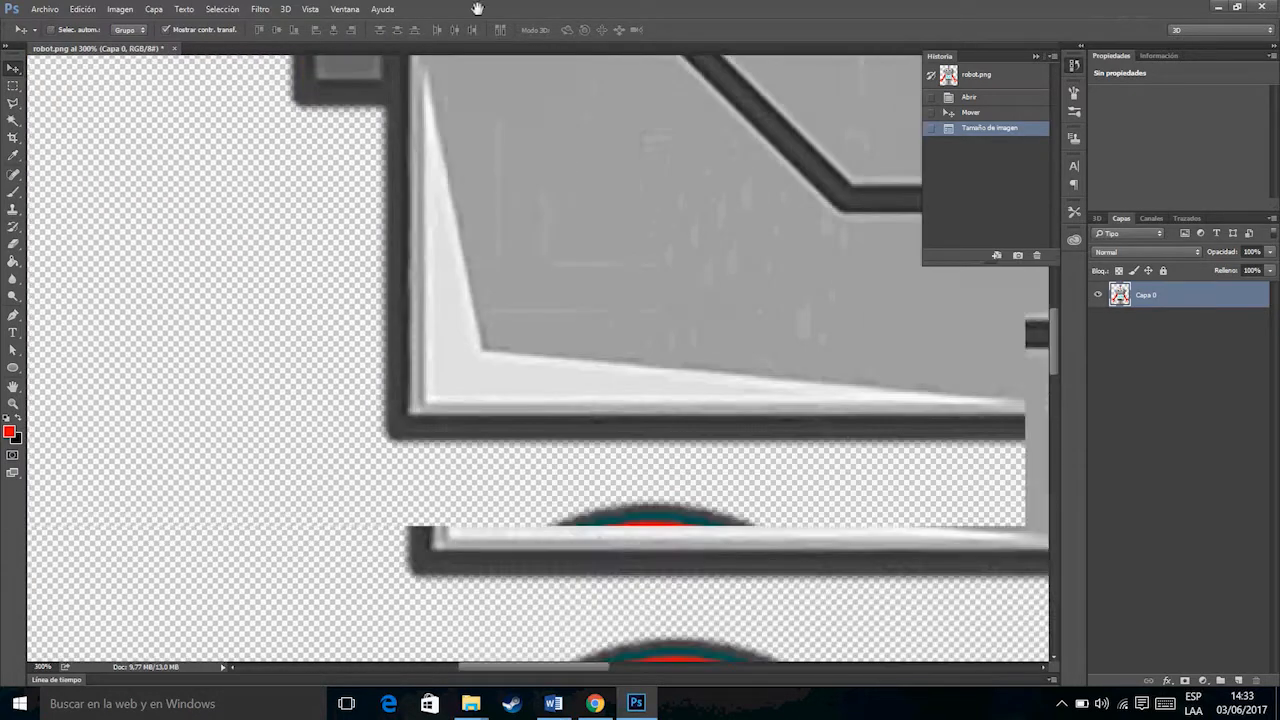
ctrl+click(611, 501)
ctrl+click(606, 492)
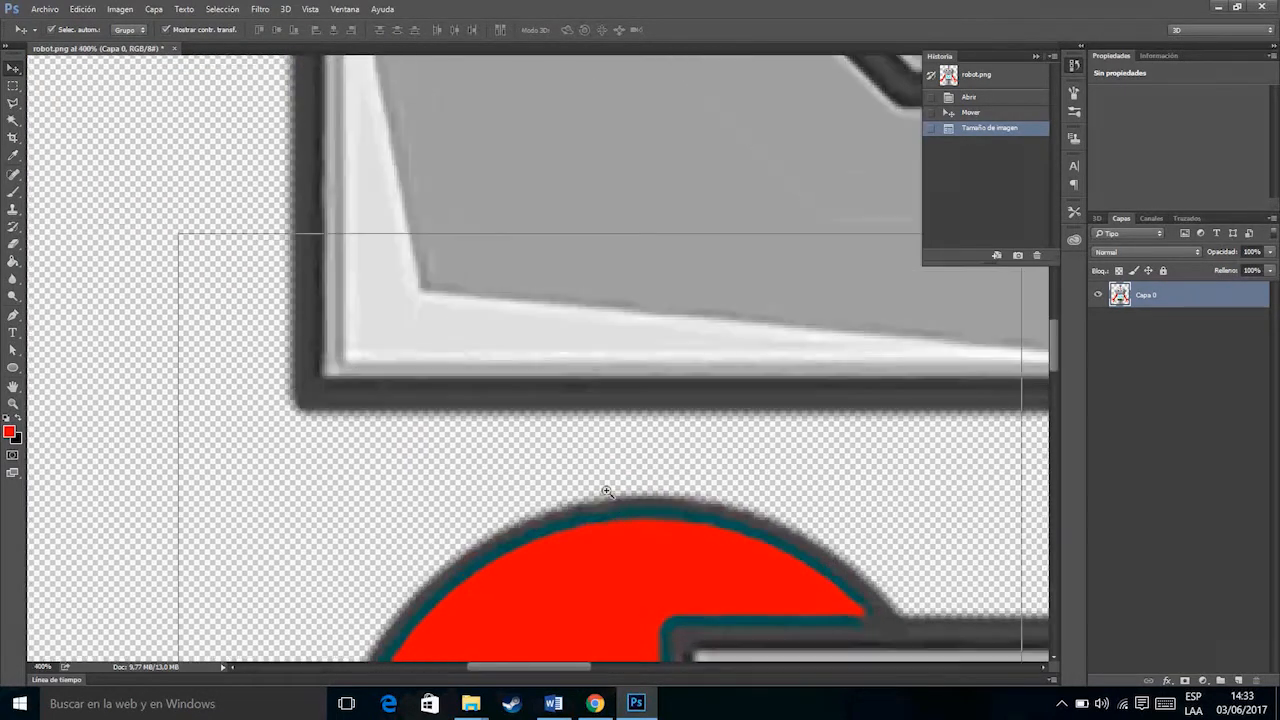
ctrl+click(606, 491)
ctrl+click(606, 491)
ctrl+click(606, 491)
ctrl+click(606, 491)
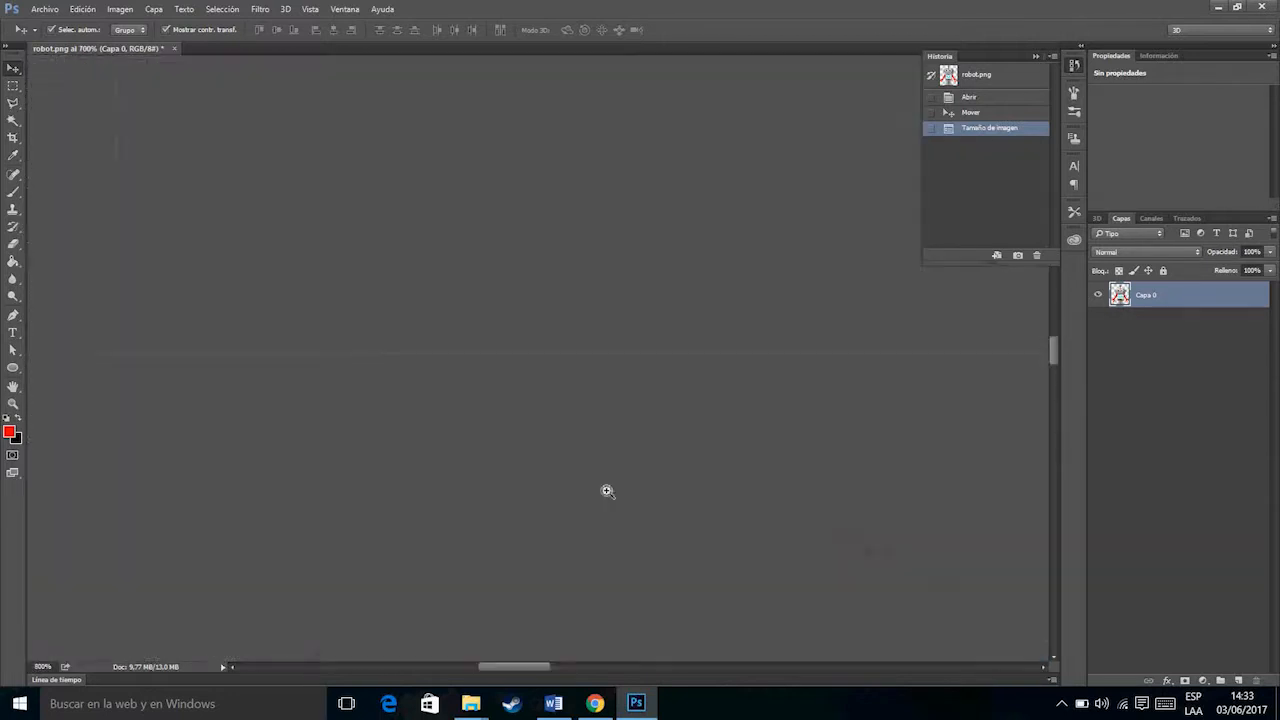
ctrl+click(606, 491)
ctrl+click(606, 491)
drag(807, 343, 690, 162)
drag(804, 481, 723, 260)
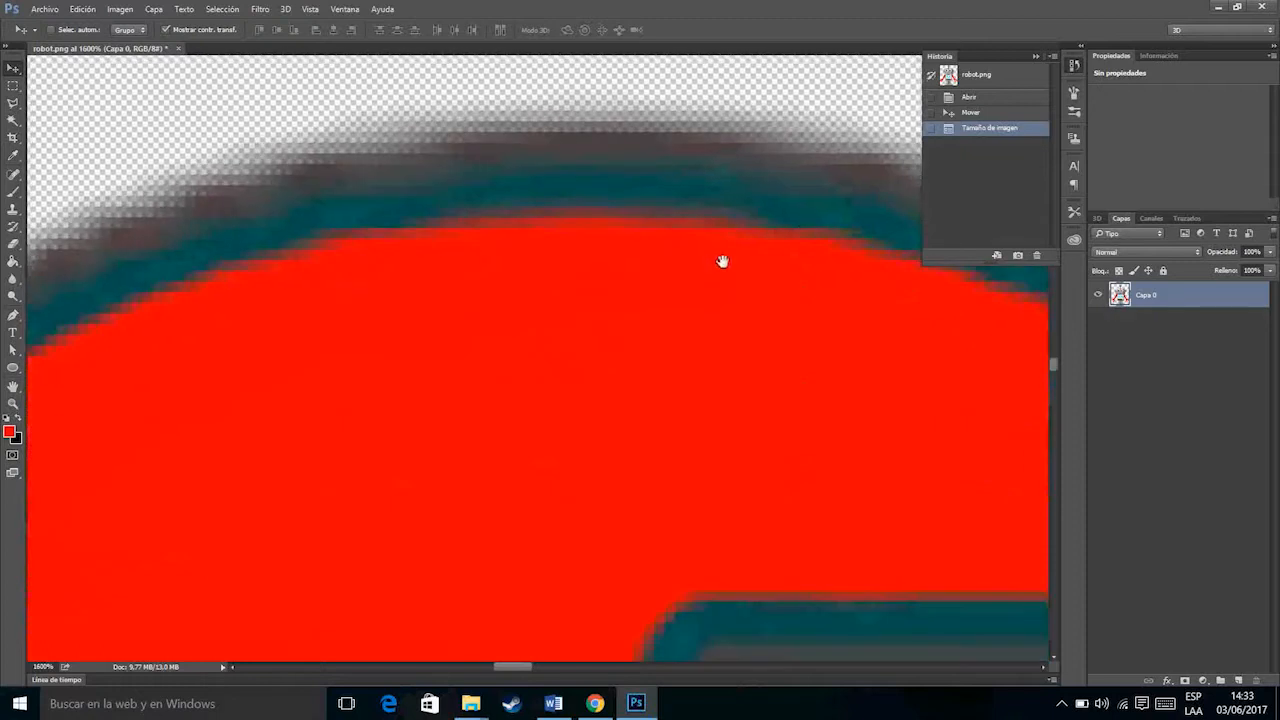
Step: Step back to the Move state in the history and examine the same red shoulder's outline before resizing at 3200%
click(997, 100)
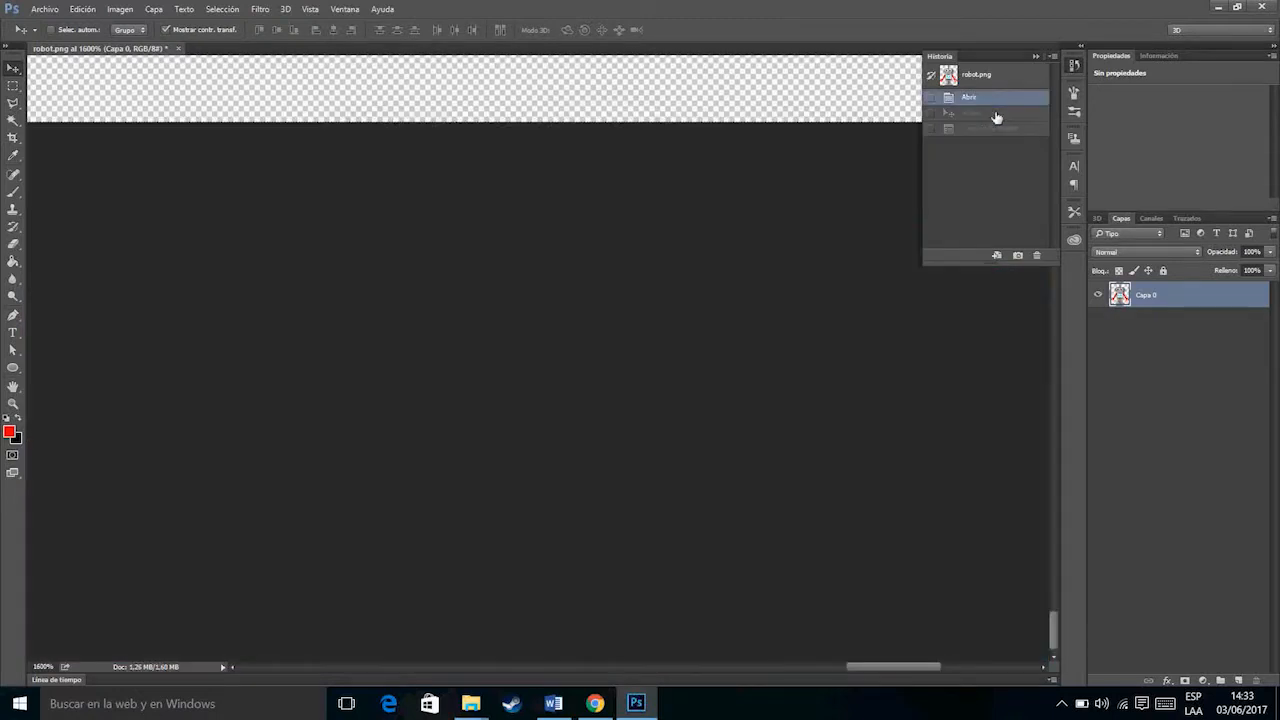
click(995, 114)
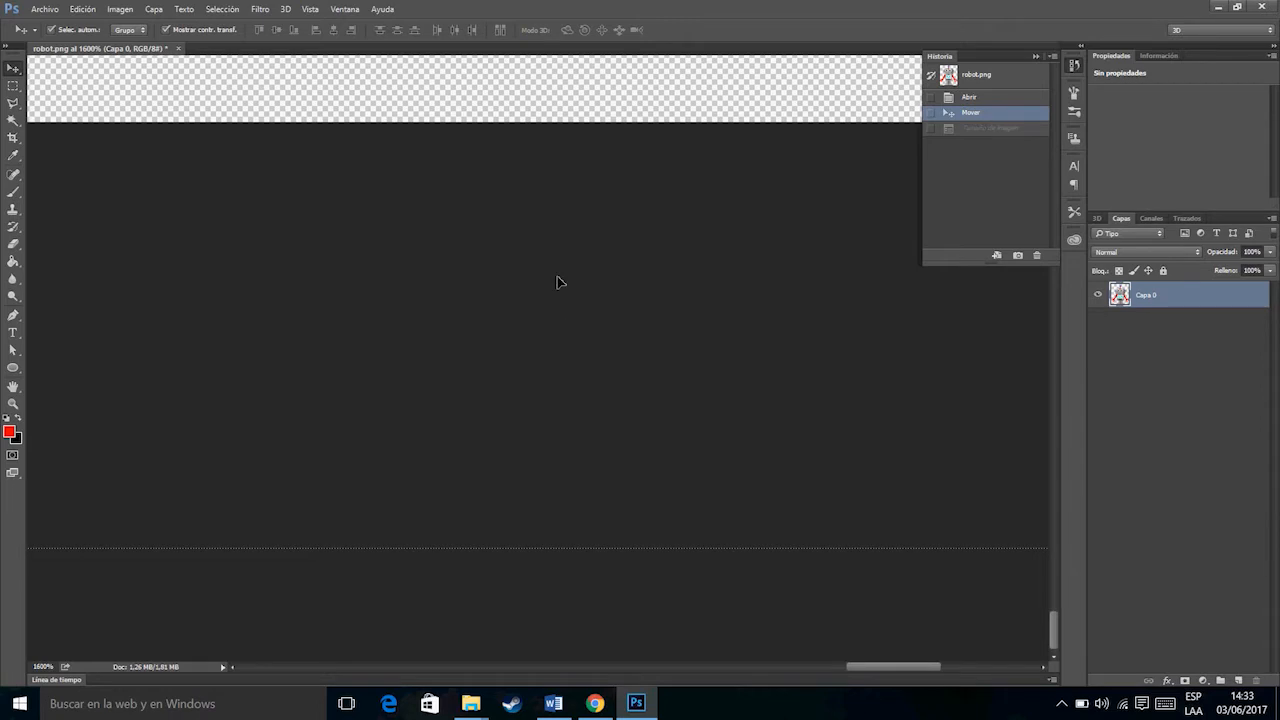
key(ctrl+minus)
key(ctrl+minus)
key(ctrl+minus)
key(ctrl+minus)
key(ctrl+minus)
key(ctrl+minus)
key(ctrl+minus)
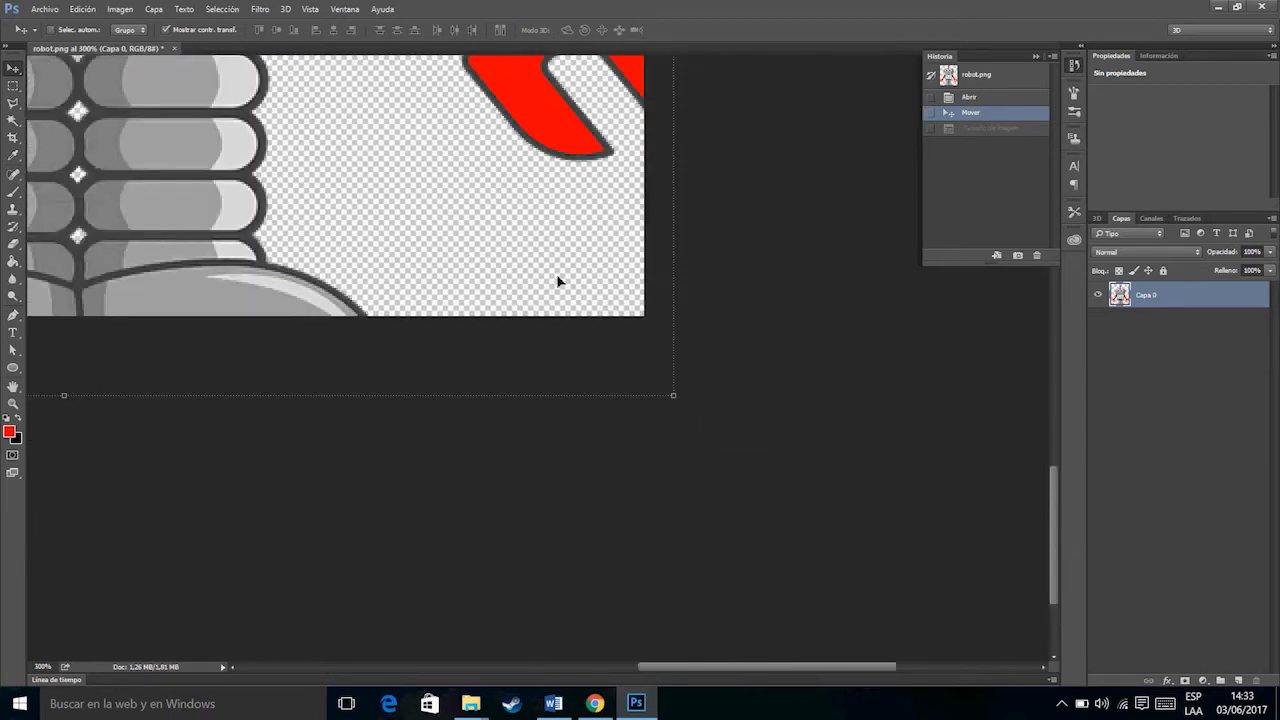
drag(483, 194, 734, 517)
drag(337, 134, 574, 349)
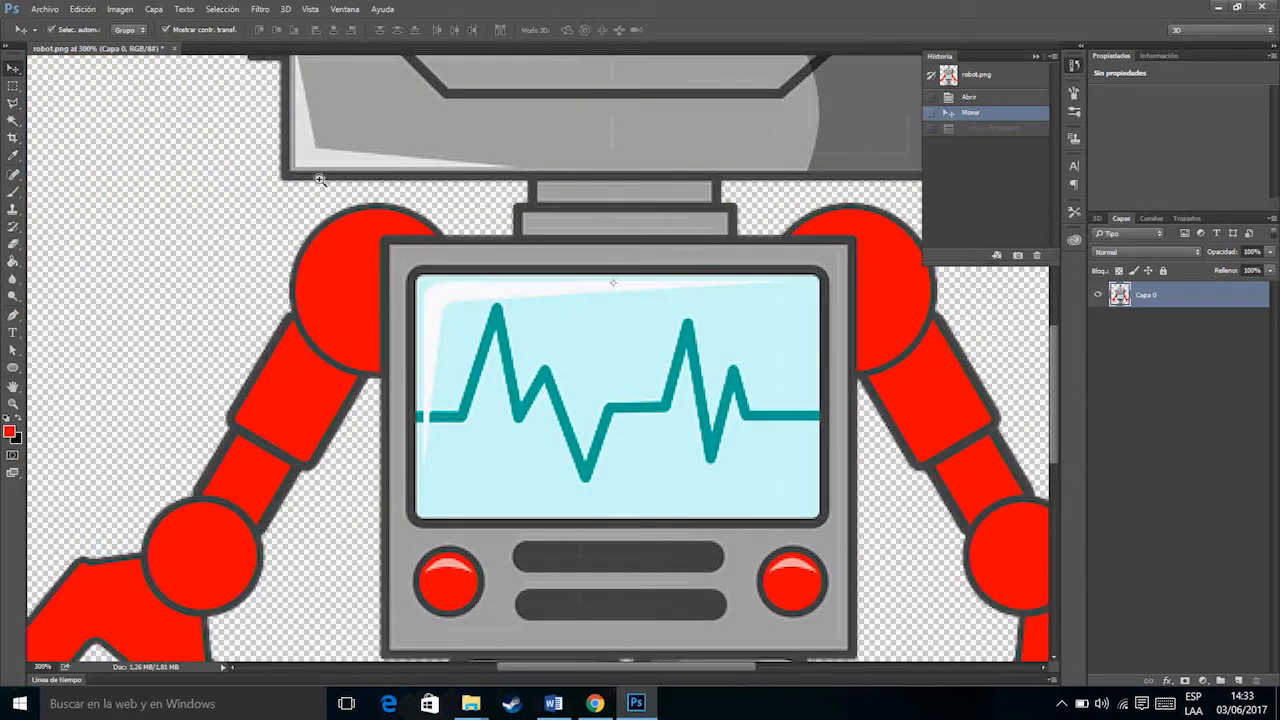
click(325, 230)
click(325, 230)
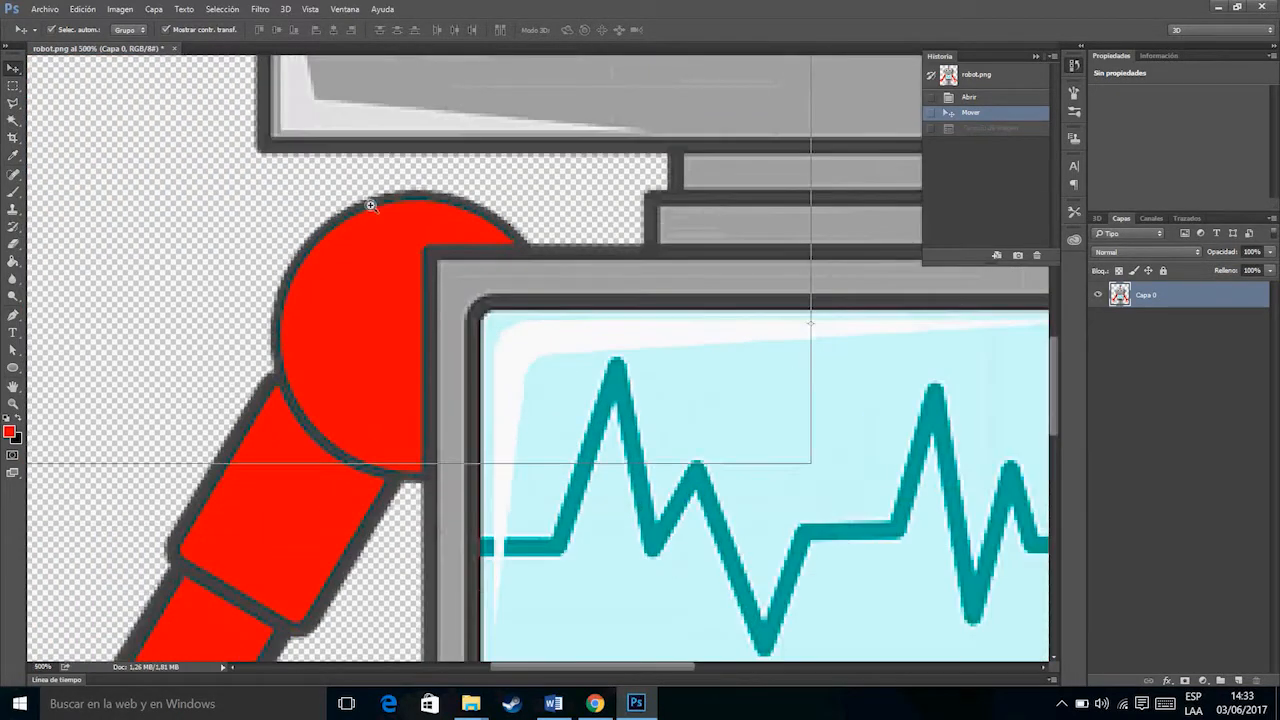
click(370, 205)
click(370, 205)
click(370, 205)
click(370, 205)
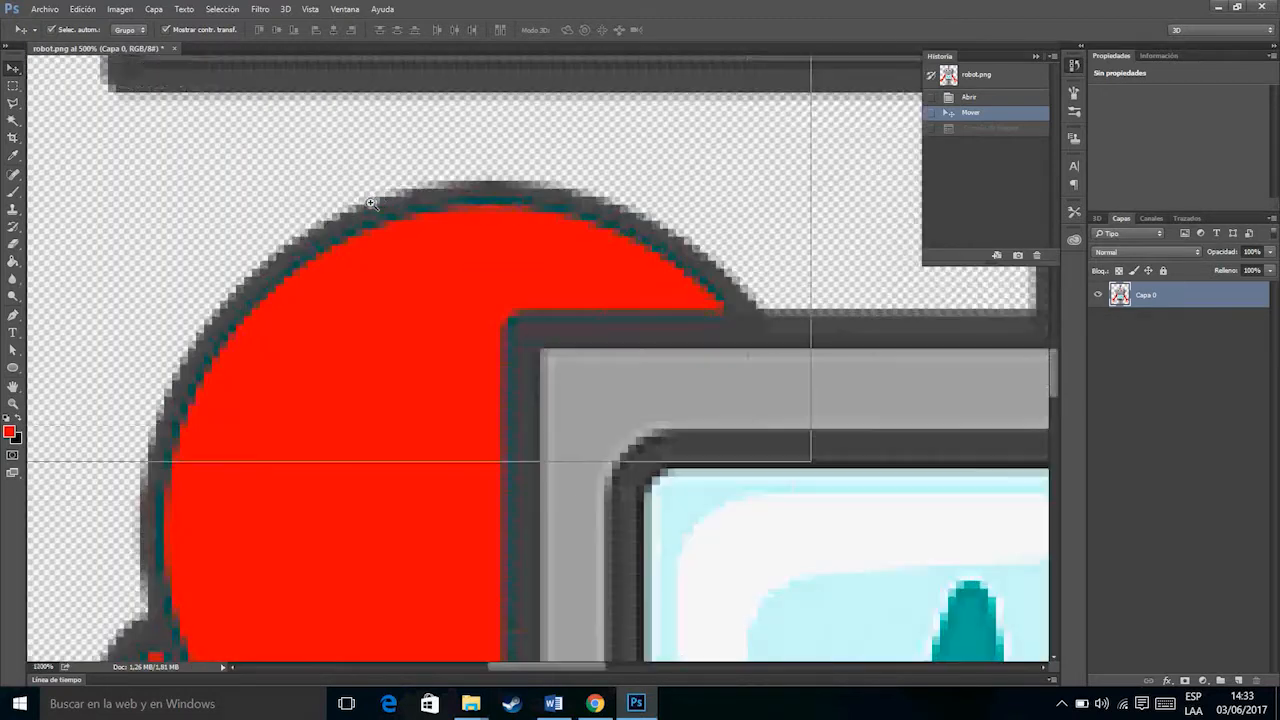
click(370, 205)
click(370, 205)
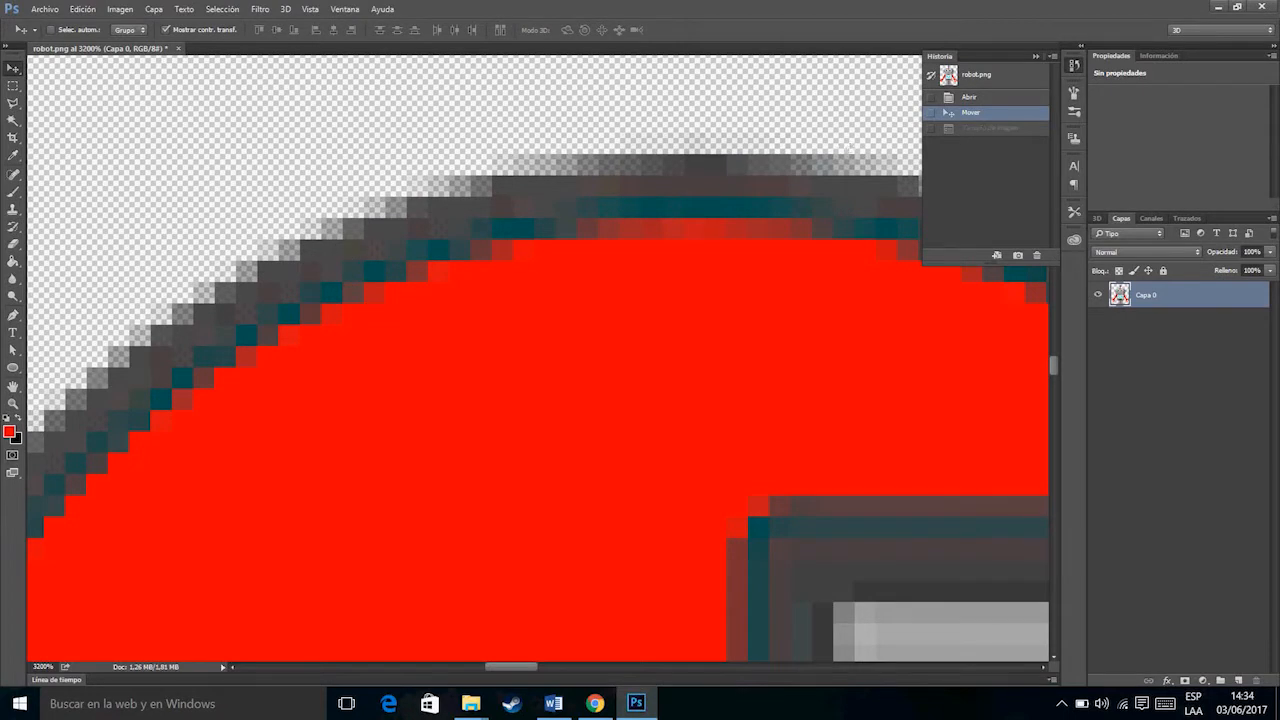
Step: Restore the image resize in the history and examine the enlarged red shoulder's outline at 3200%
click(1023, 136)
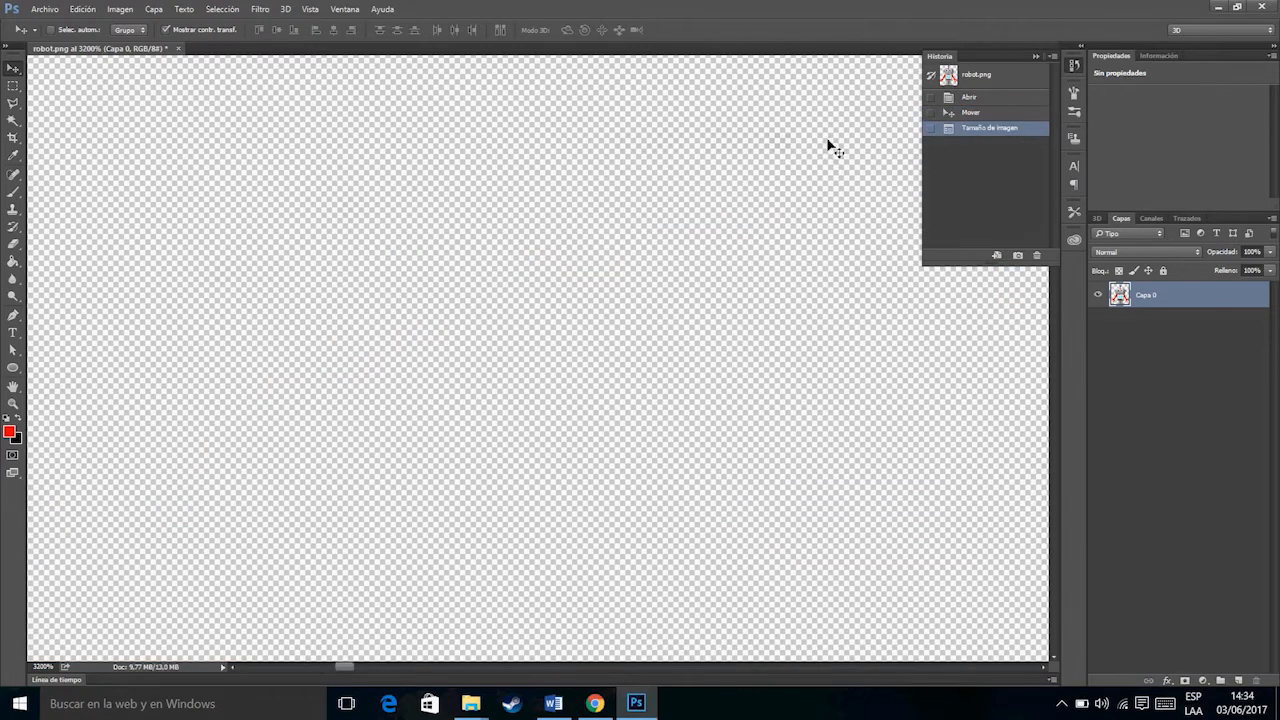
scroll(828, 145, down, 11)
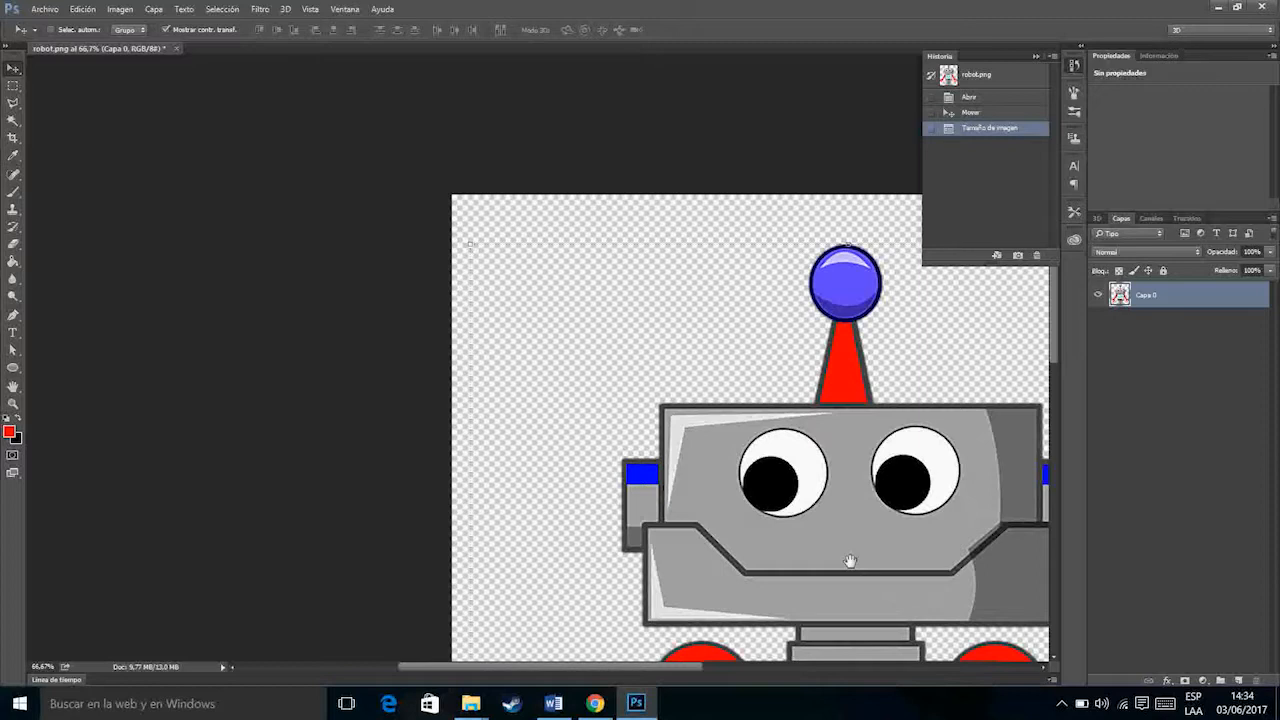
drag(806, 556, 632, 230)
click(522, 319)
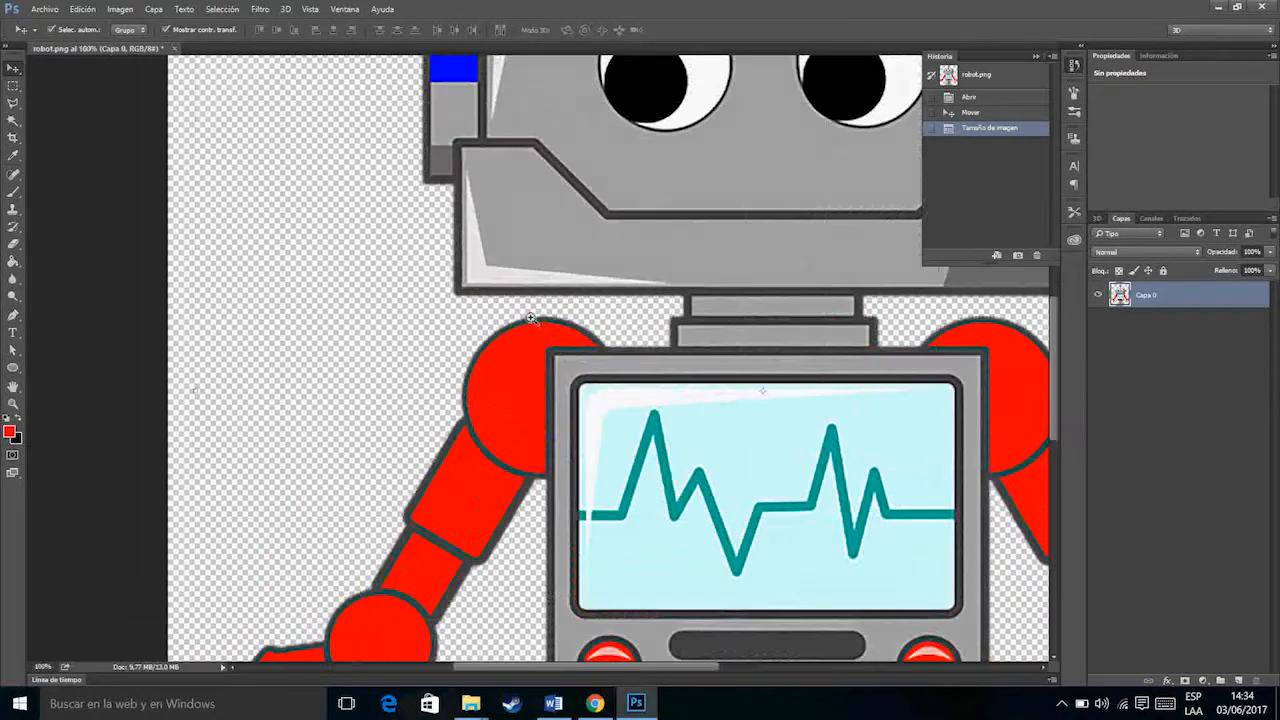
click(530, 318)
click(530, 318)
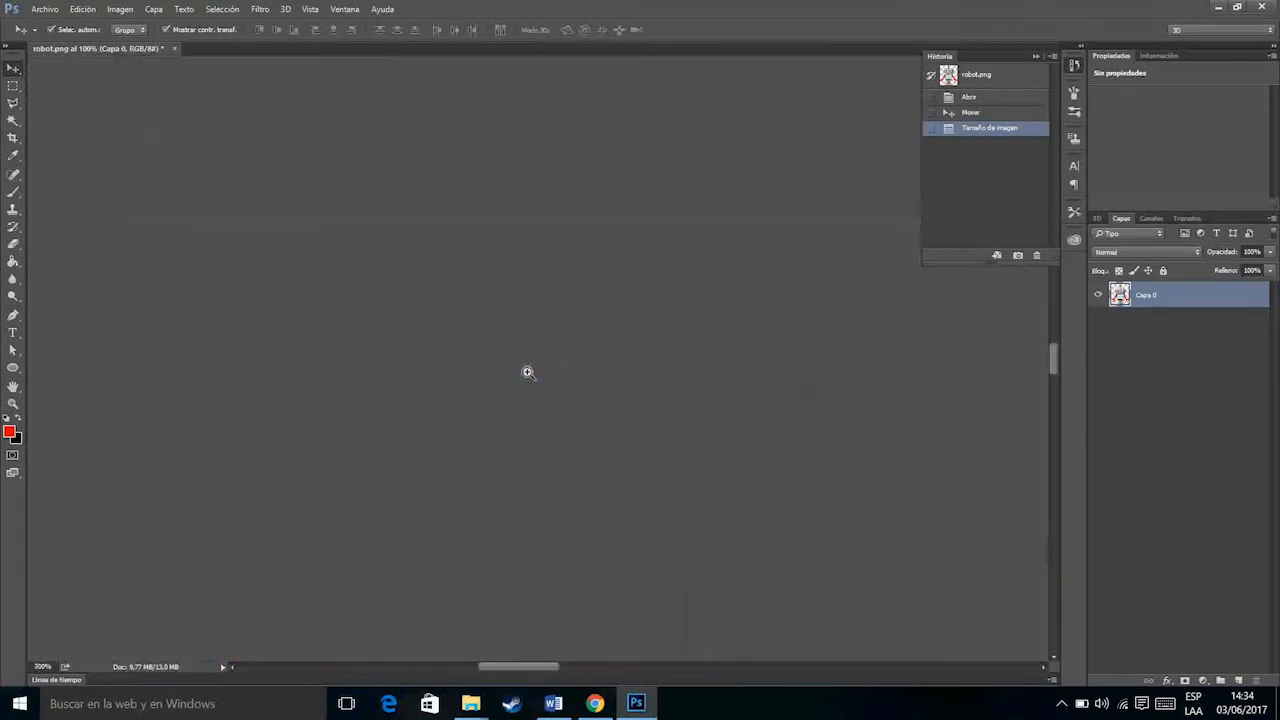
click(527, 371)
click(527, 368)
click(527, 368)
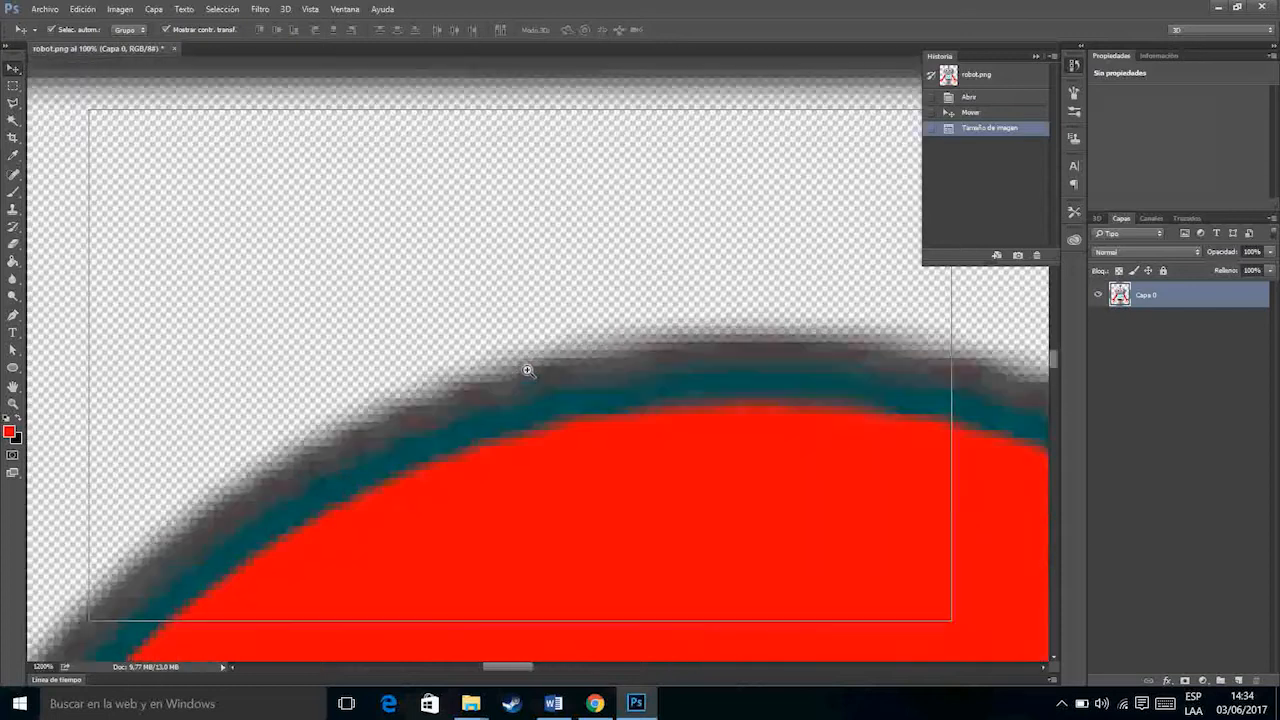
click(526, 367)
drag(526, 365, 570, 138)
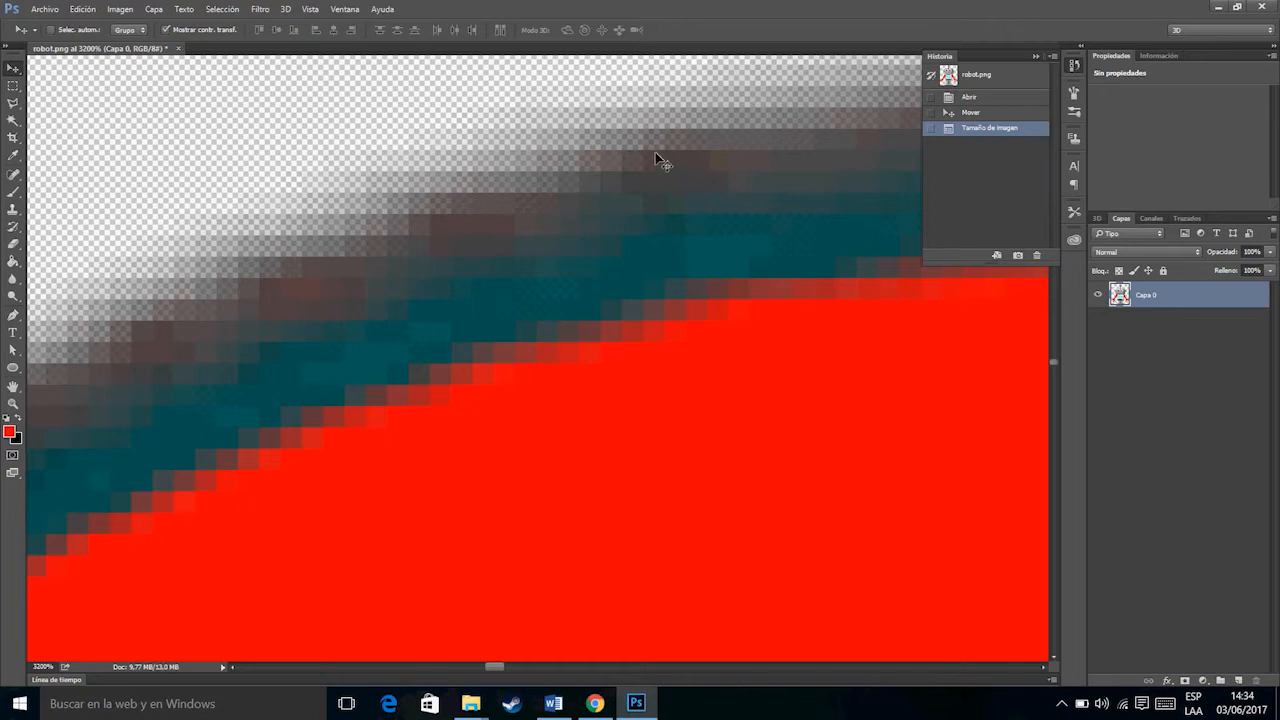
Step: Revert the image to its Open state in the history and bring the robot's head into view at 300%
key(ctrl+minus)
key(ctrl+minus)
key(ctrl+minus)
key(ctrl+minus)
key(ctrl+minus)
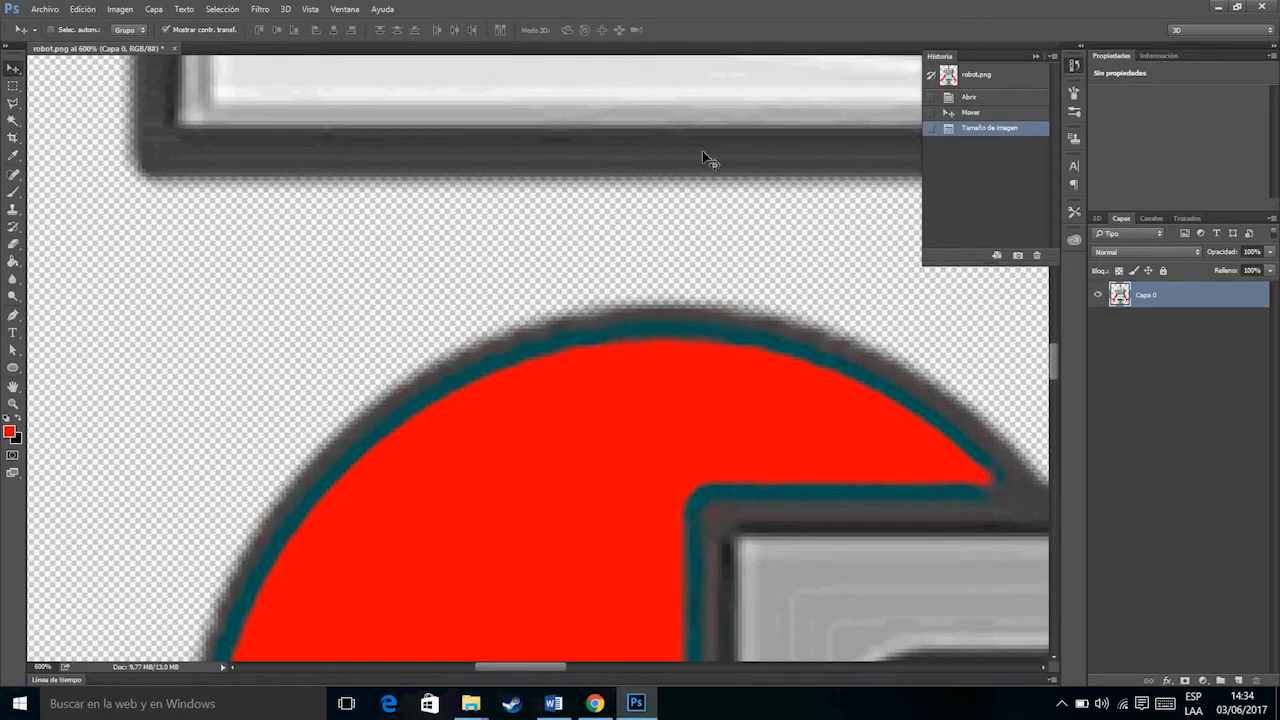
click(989, 98)
drag(431, 123, 682, 525)
drag(146, 157, 629, 400)
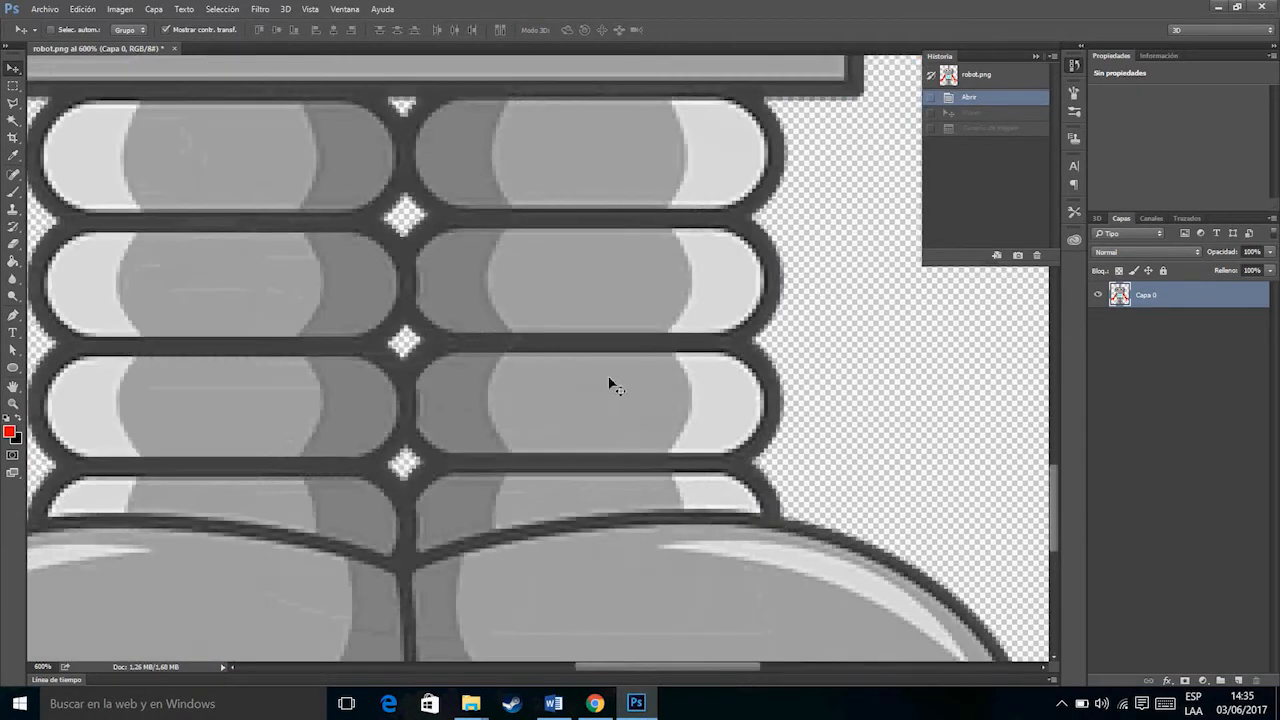
scroll(612, 386, down, 3)
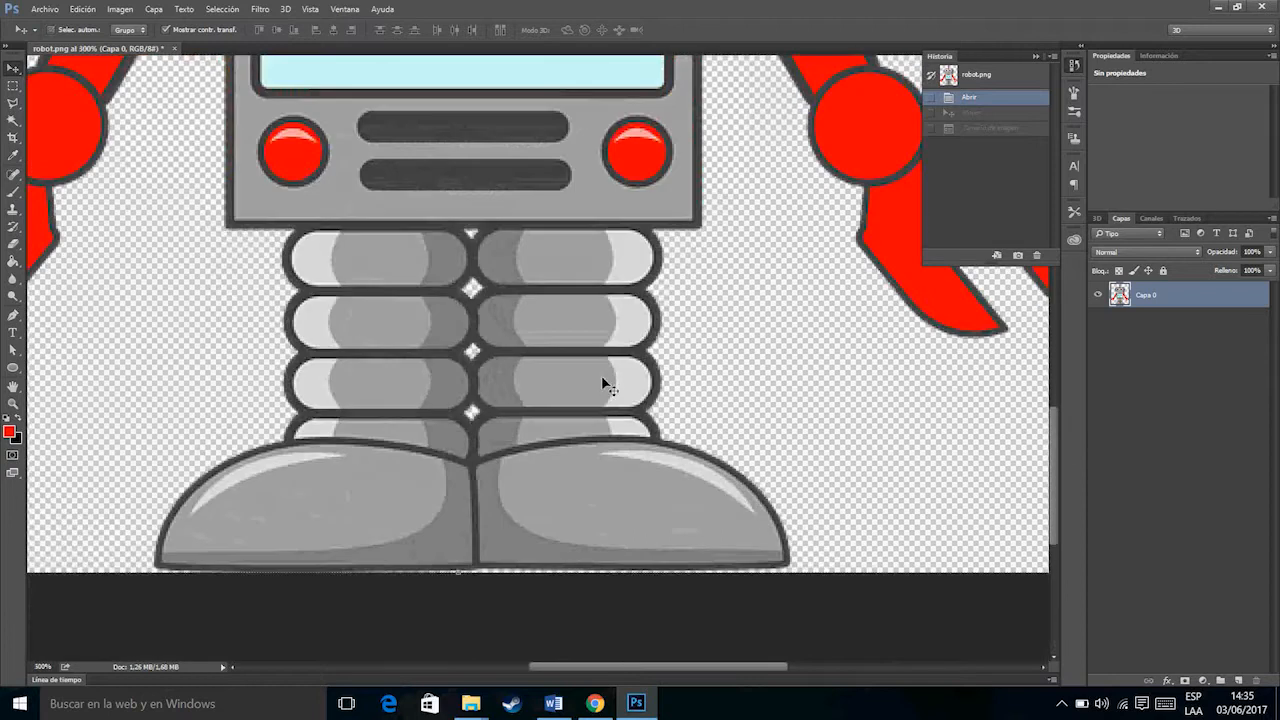
drag(517, 124, 634, 650)
drag(610, 328, 587, 415)
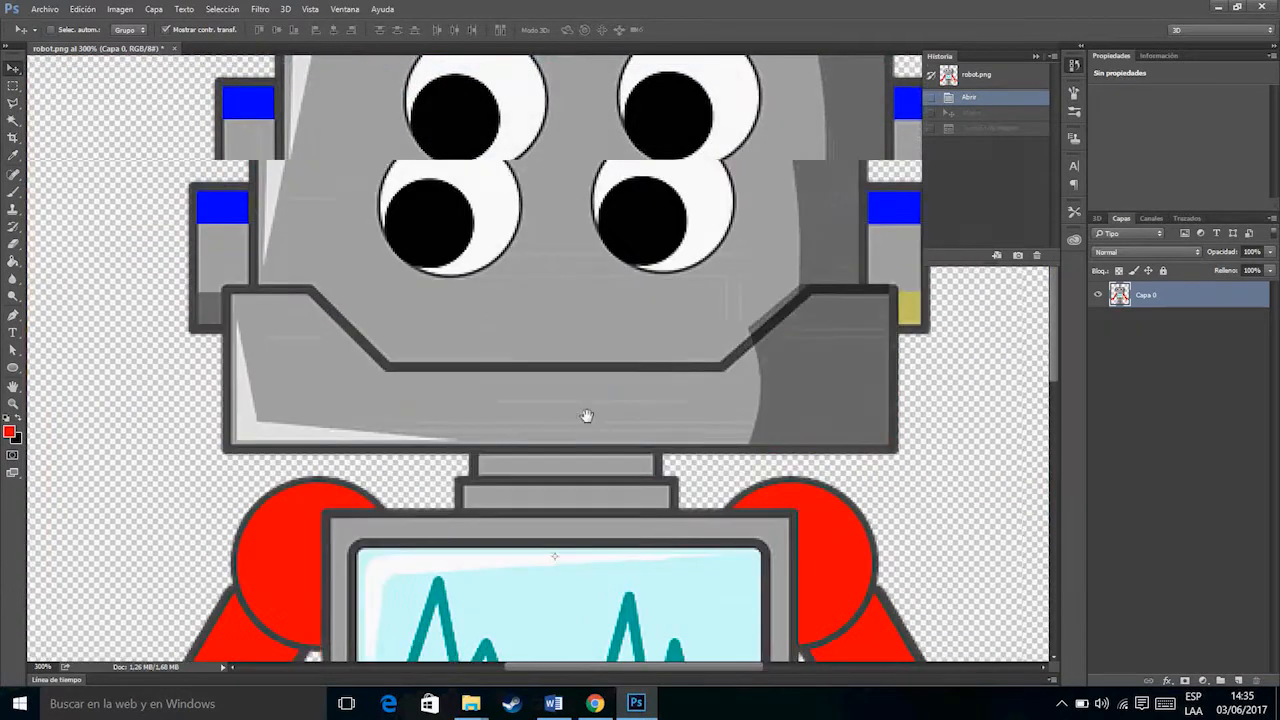
drag(571, 223, 582, 365)
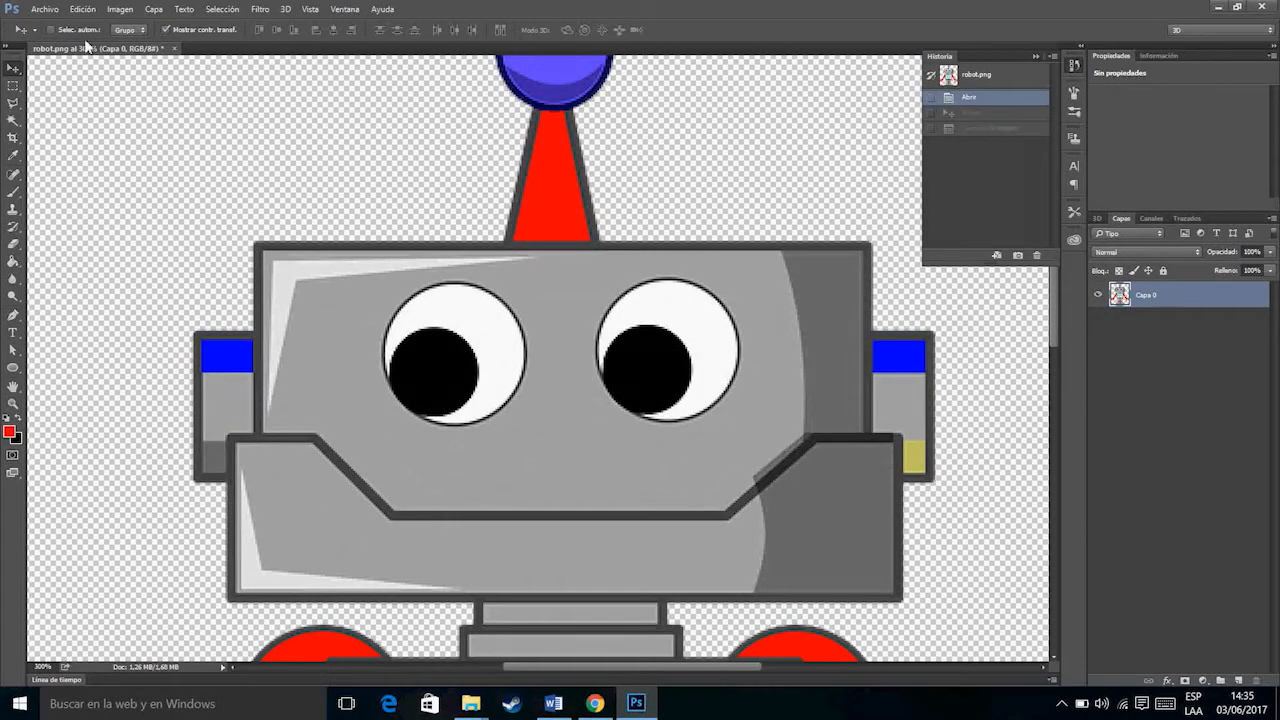
Step: Turn off resampling in the image size settings and set the width to 40 cm
click(120, 9)
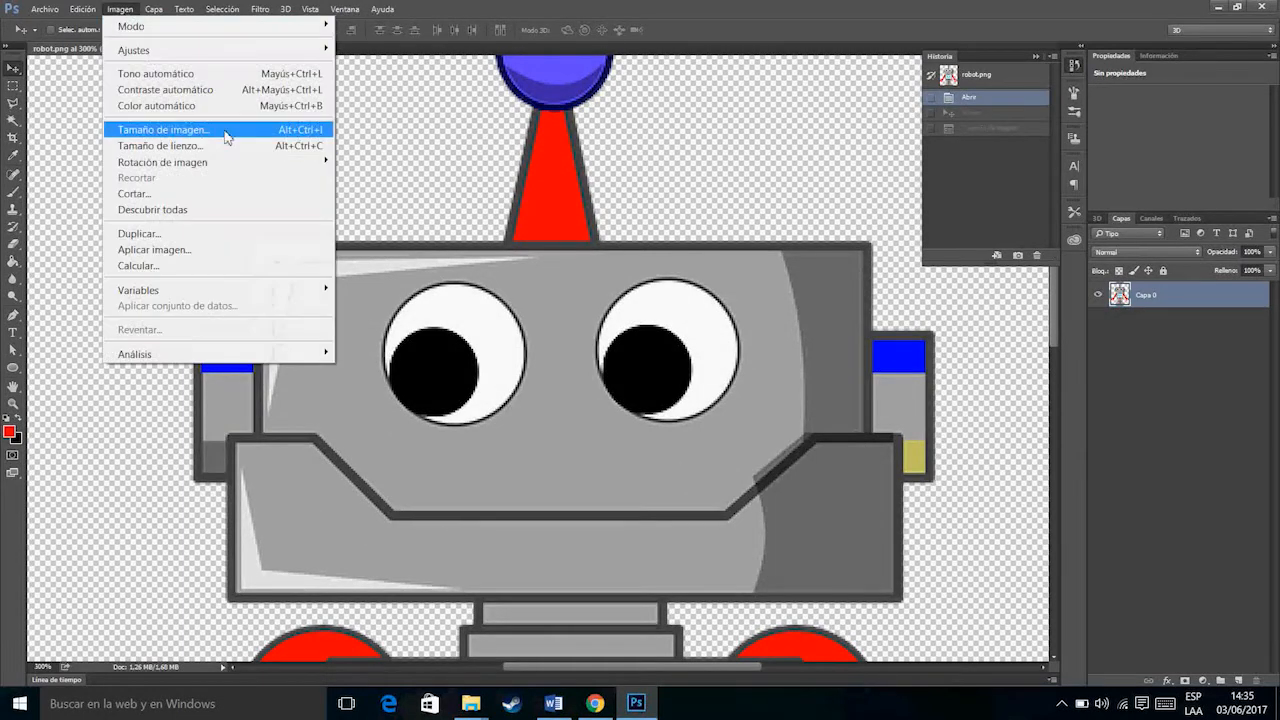
click(226, 137)
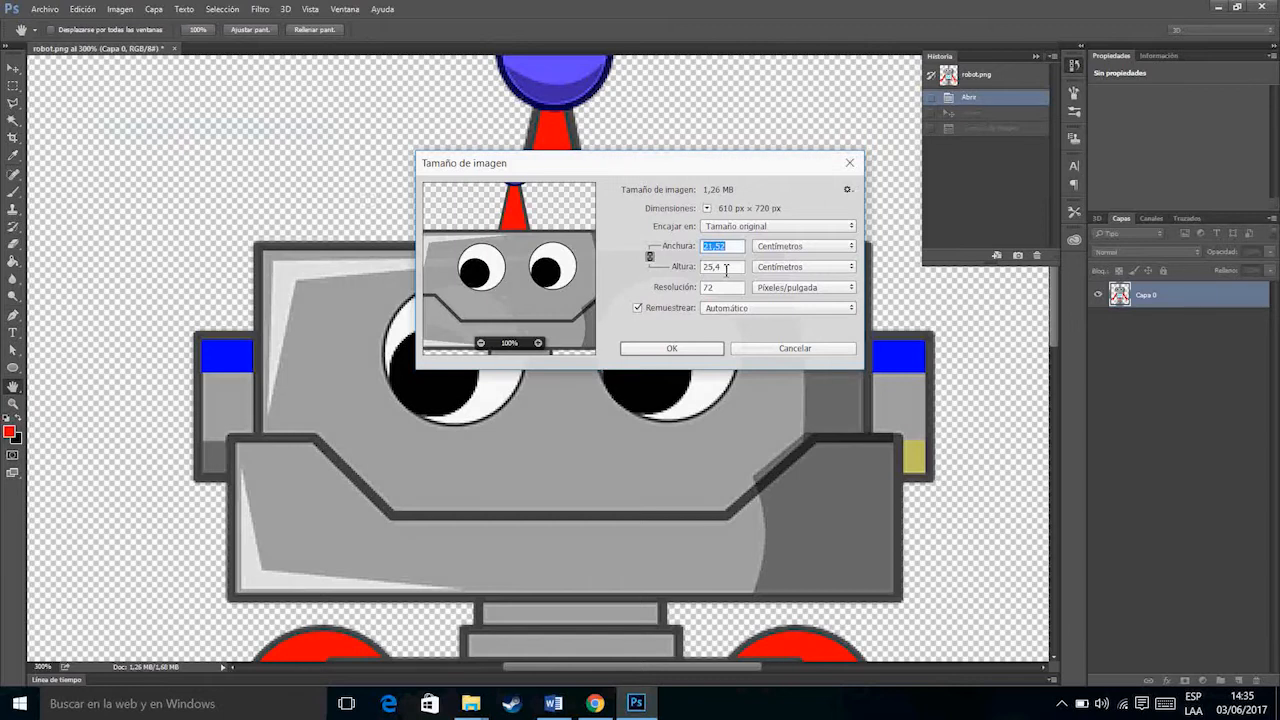
click(637, 309)
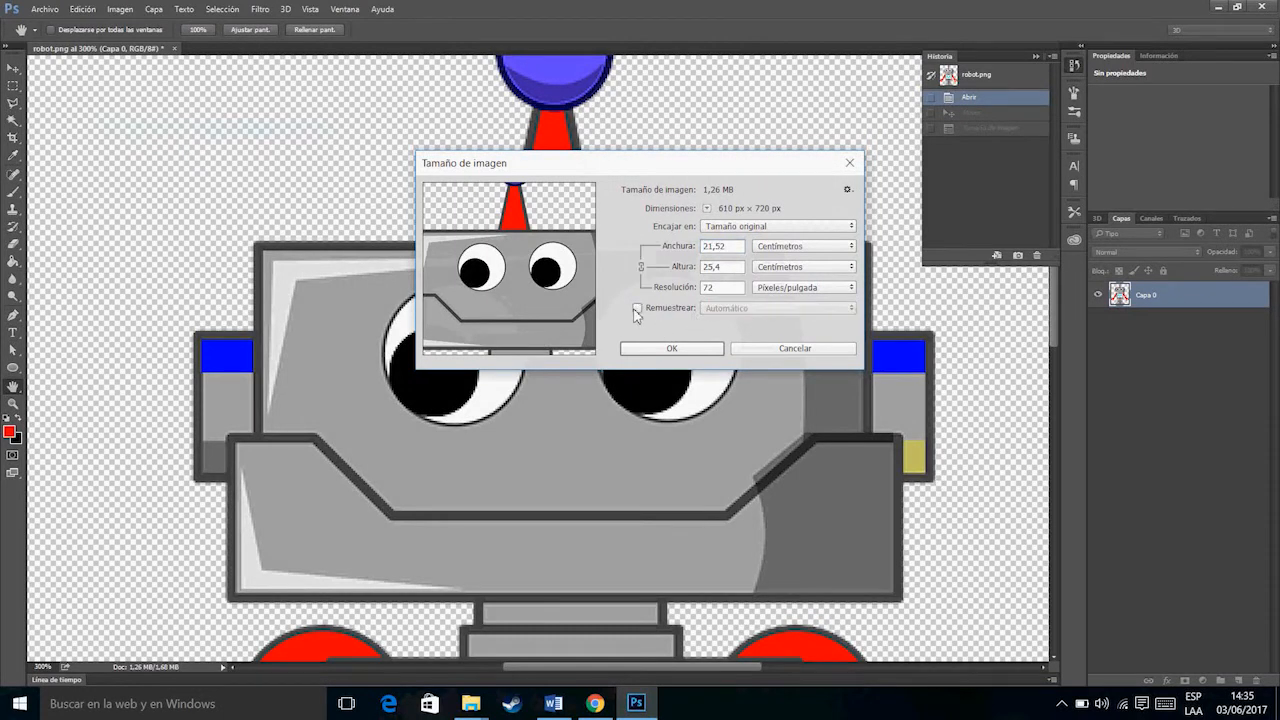
double_click(740, 252)
text(40)
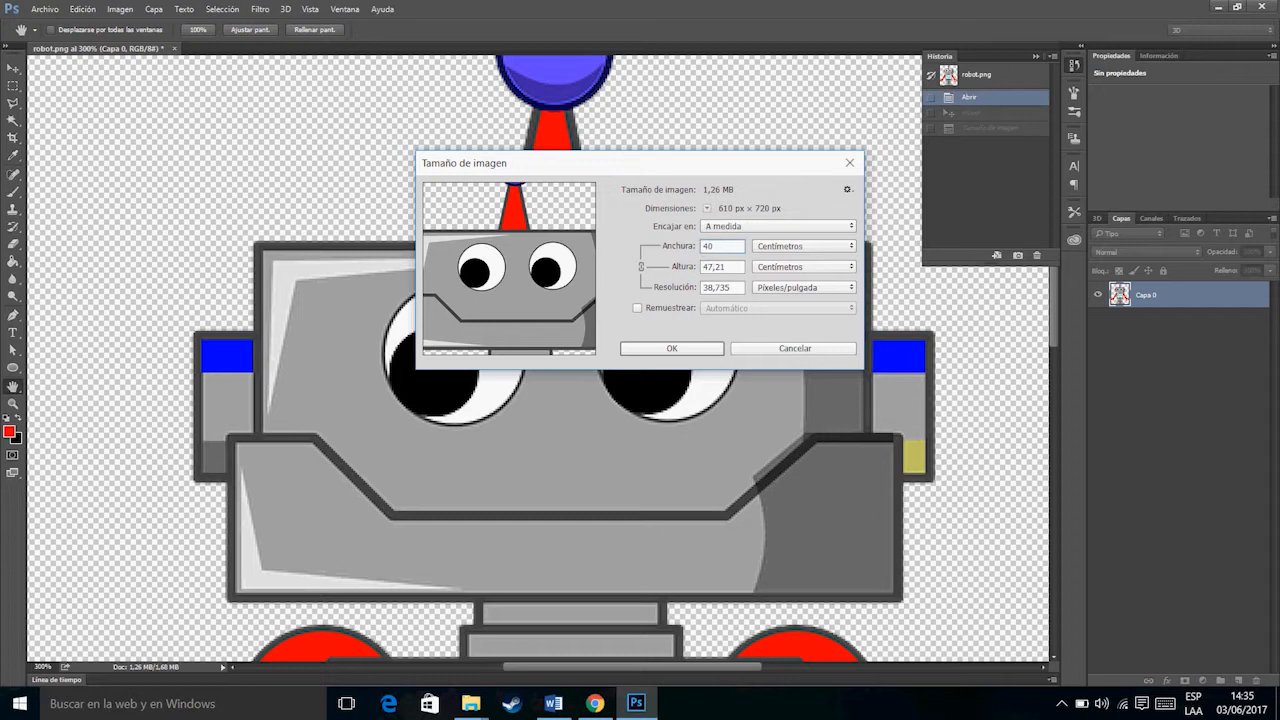
Step: Try a resolution of 150 pixels per inch, set it back to 72 and accept the image size settings
double_click(742, 288)
text(150)
click(693, 289)
text(72)
click(701, 349)
key(v)
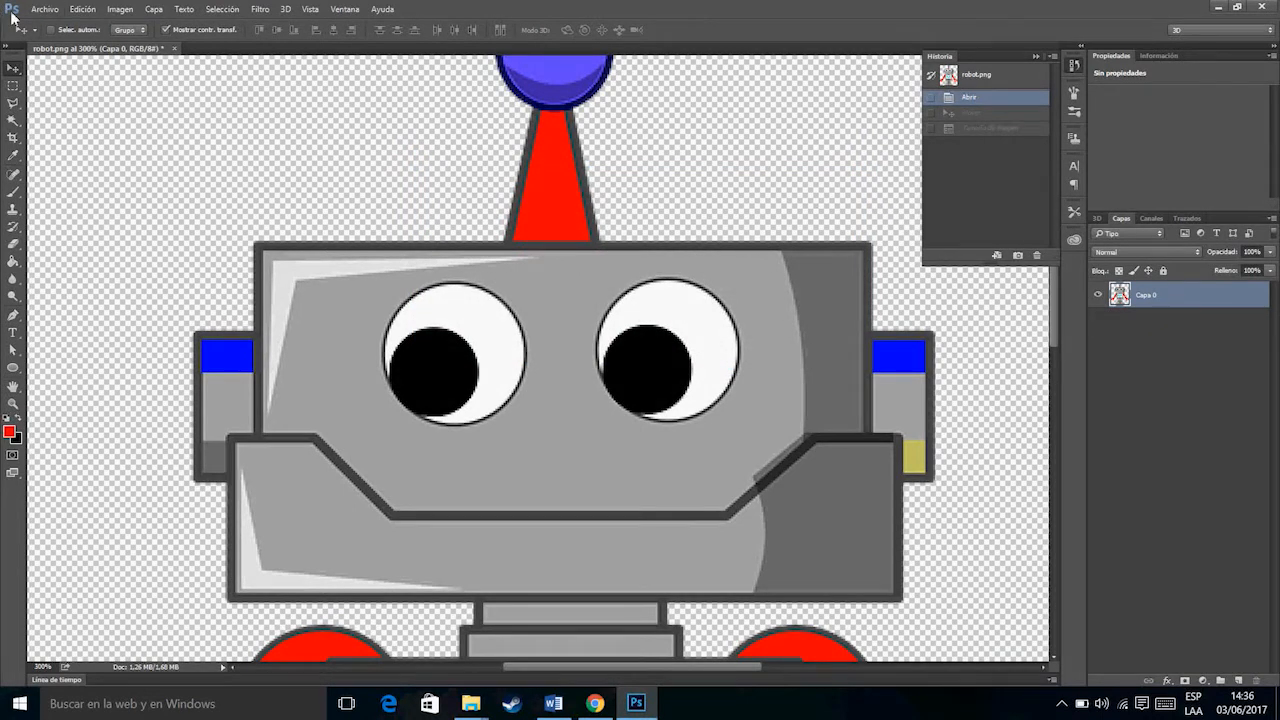
Step: Start saving the robot image under a chosen format, selecting Photoshop (PSD) as the file type
click(47, 9)
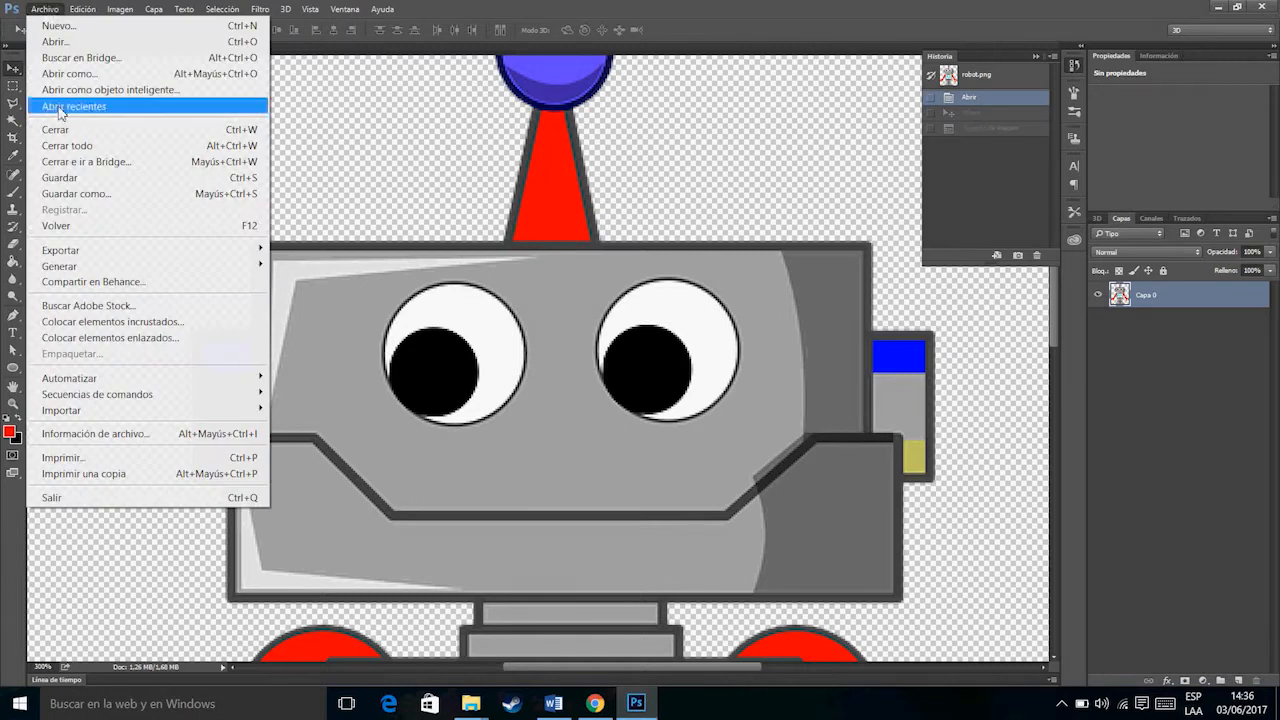
click(205, 205)
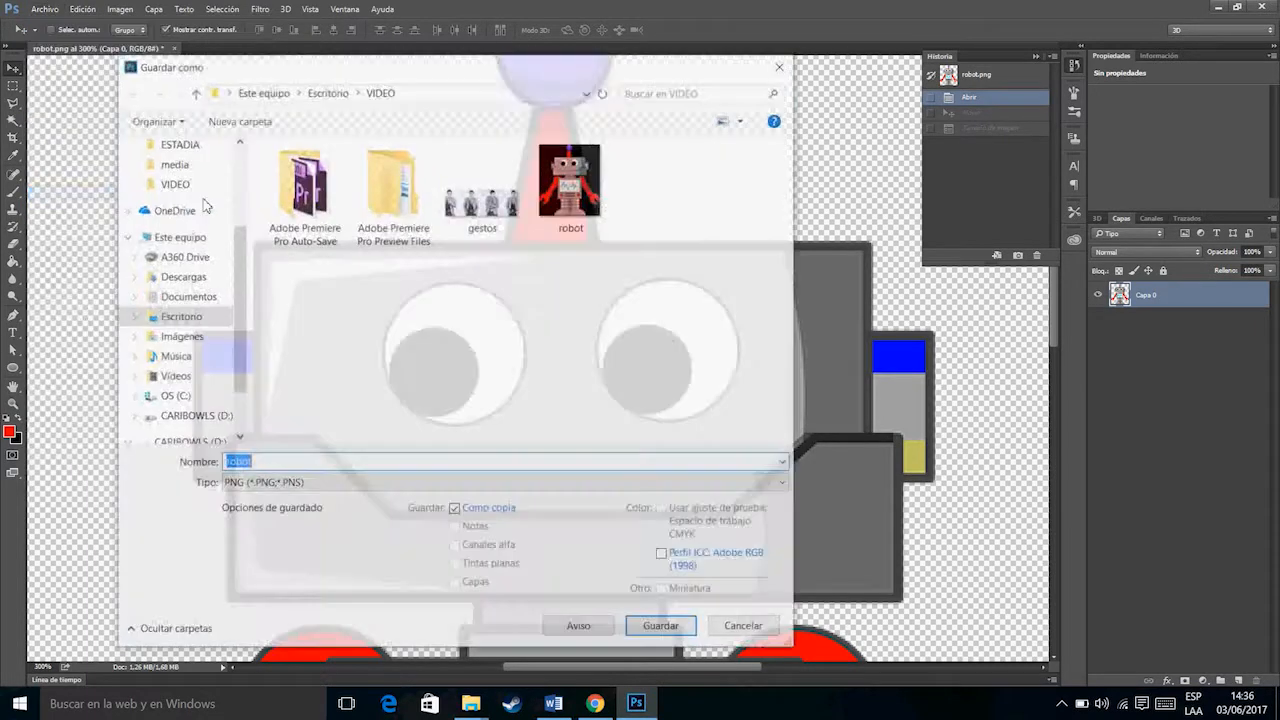
click(372, 486)
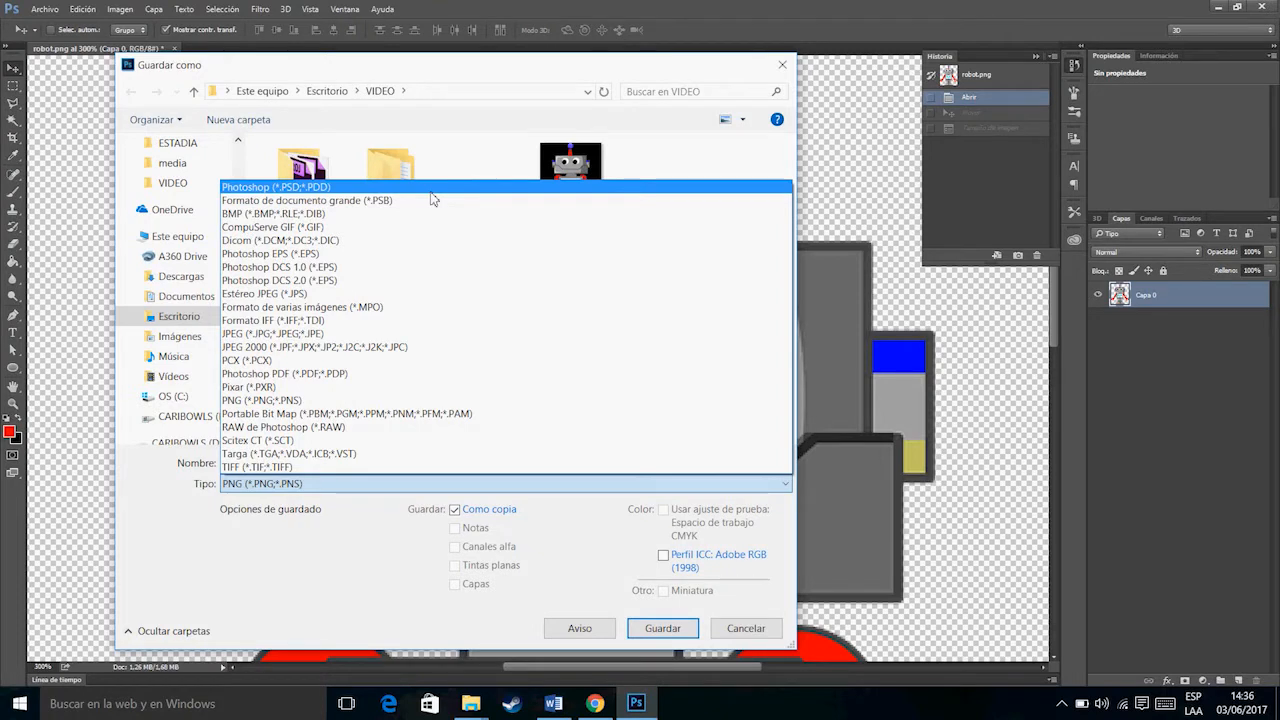
click(431, 192)
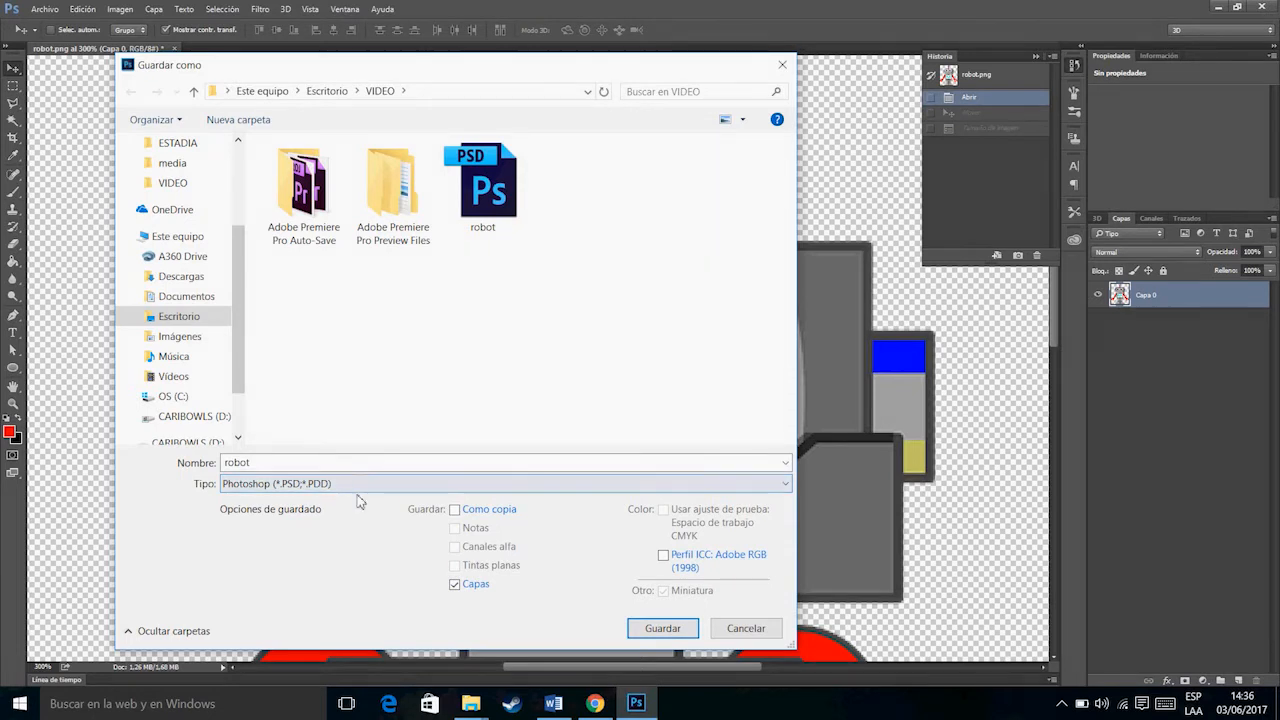
Step: Switch the save type to PNG and then to JPEG, examine the JPEG options for the robot image, and cancel the save
click(358, 490)
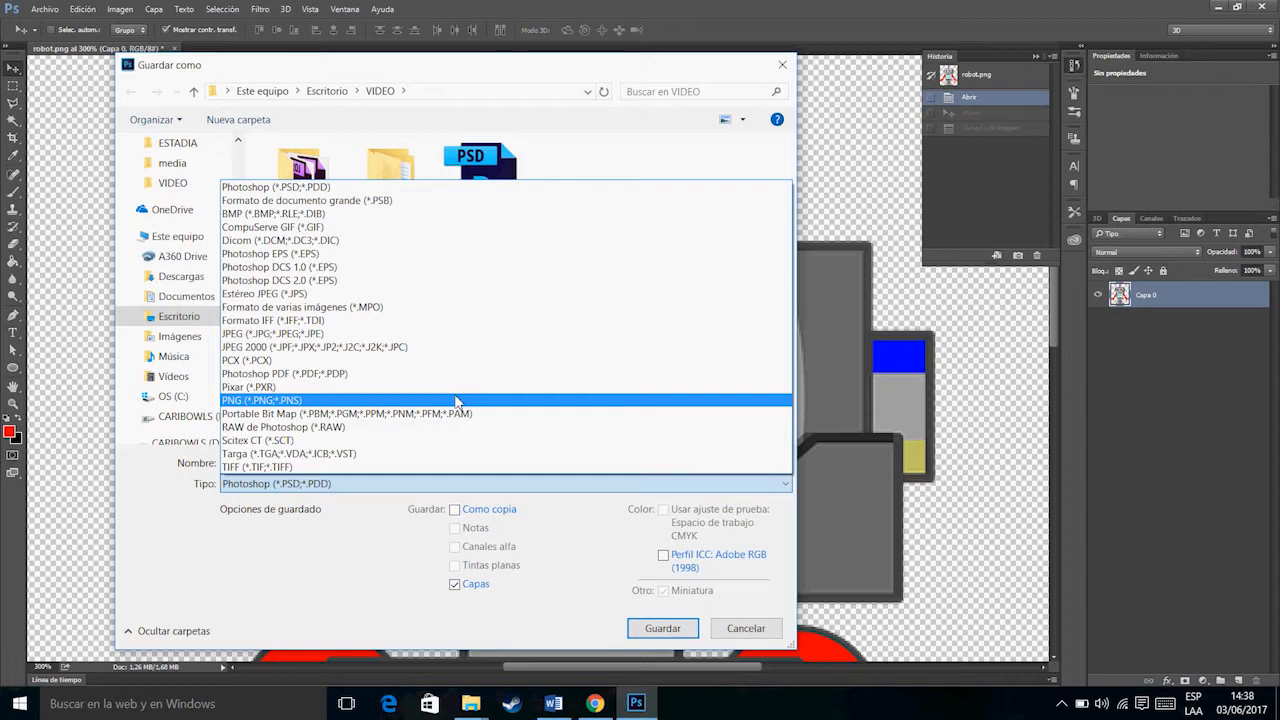
click(455, 400)
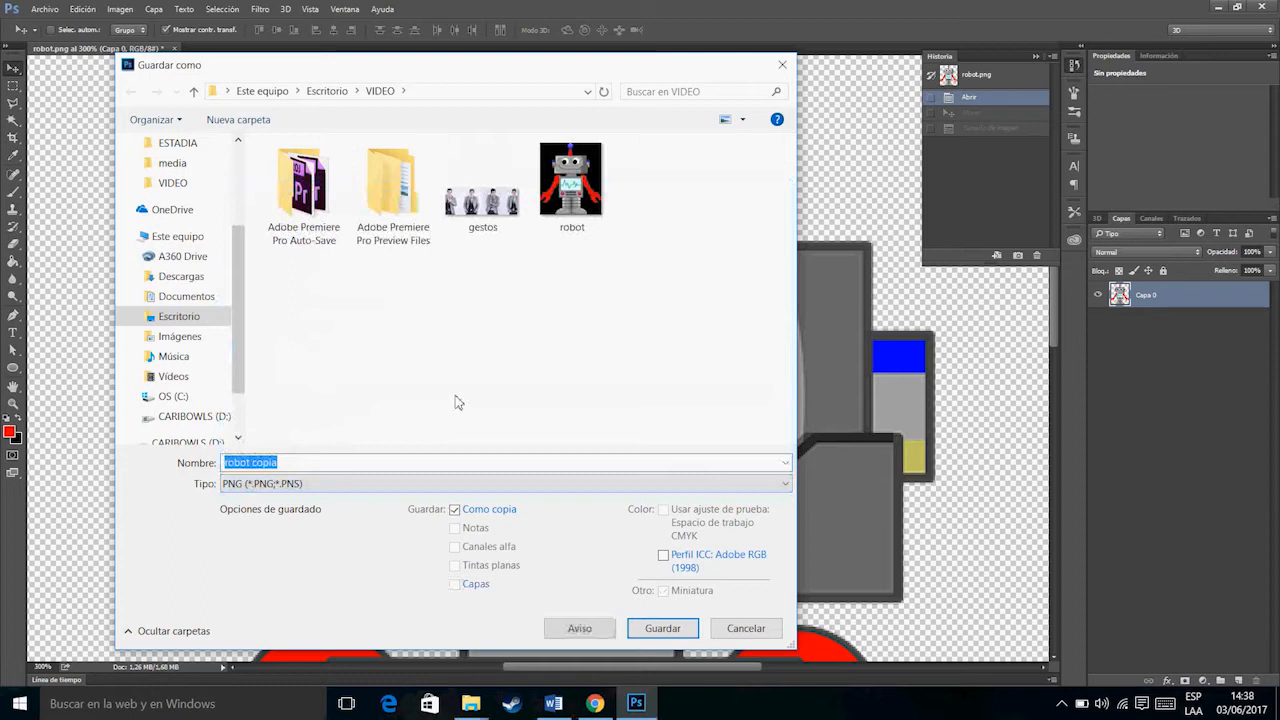
click(415, 483)
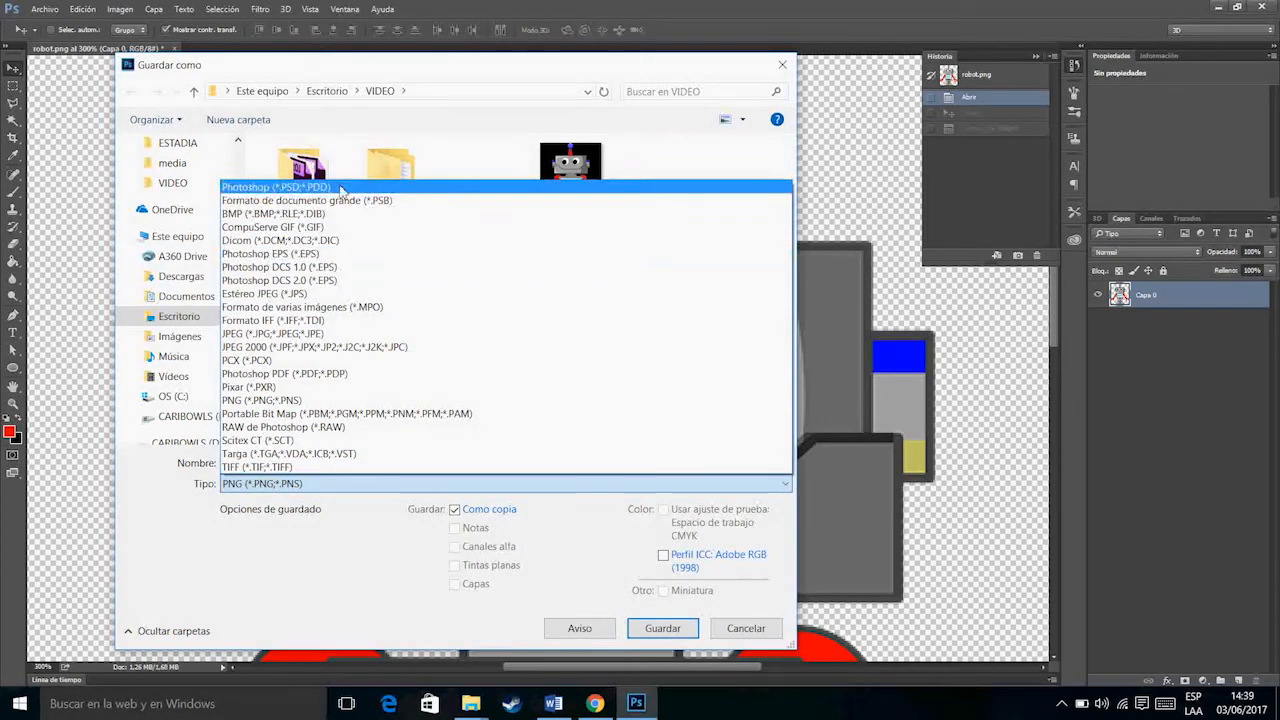
click(395, 336)
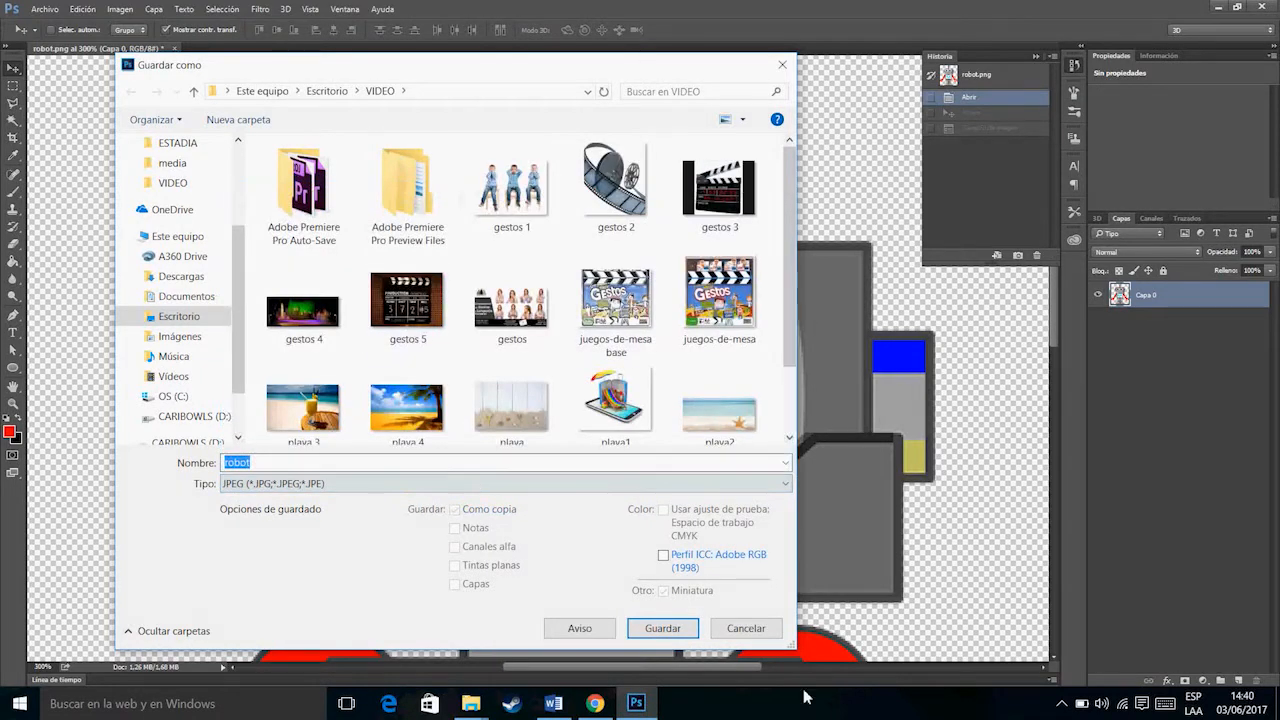
click(679, 635)
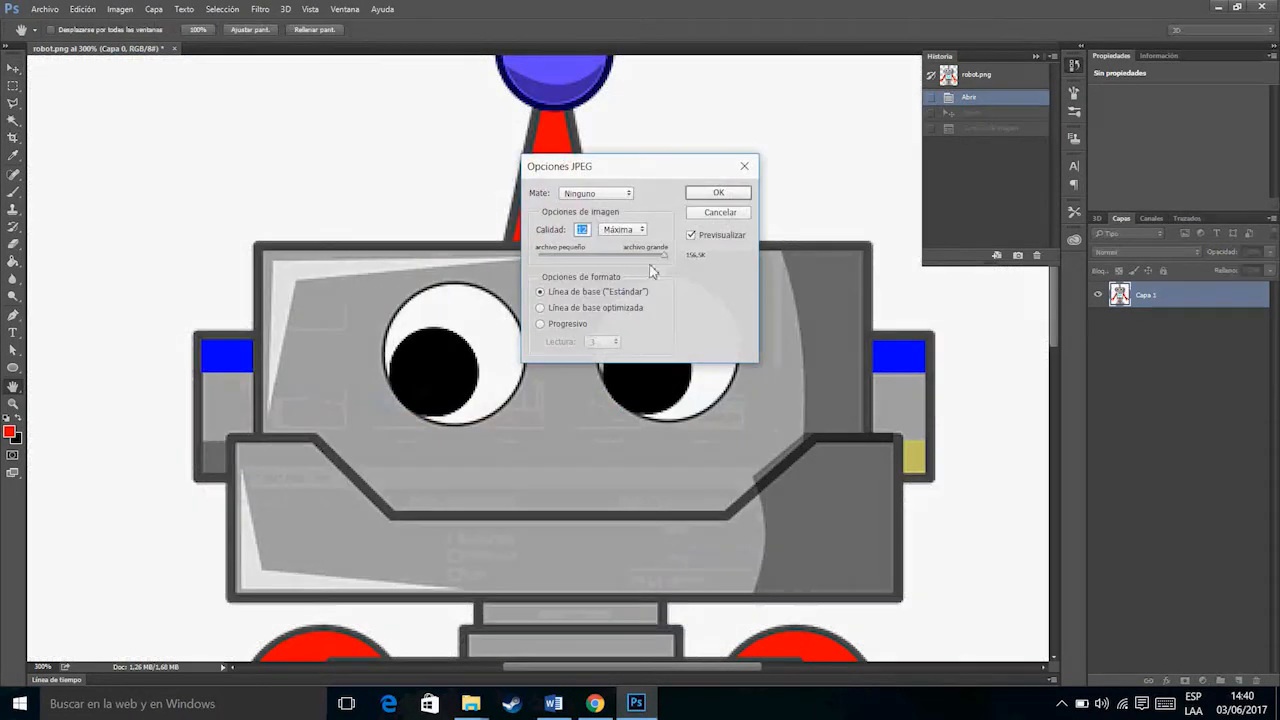
drag(628, 175, 397, 90)
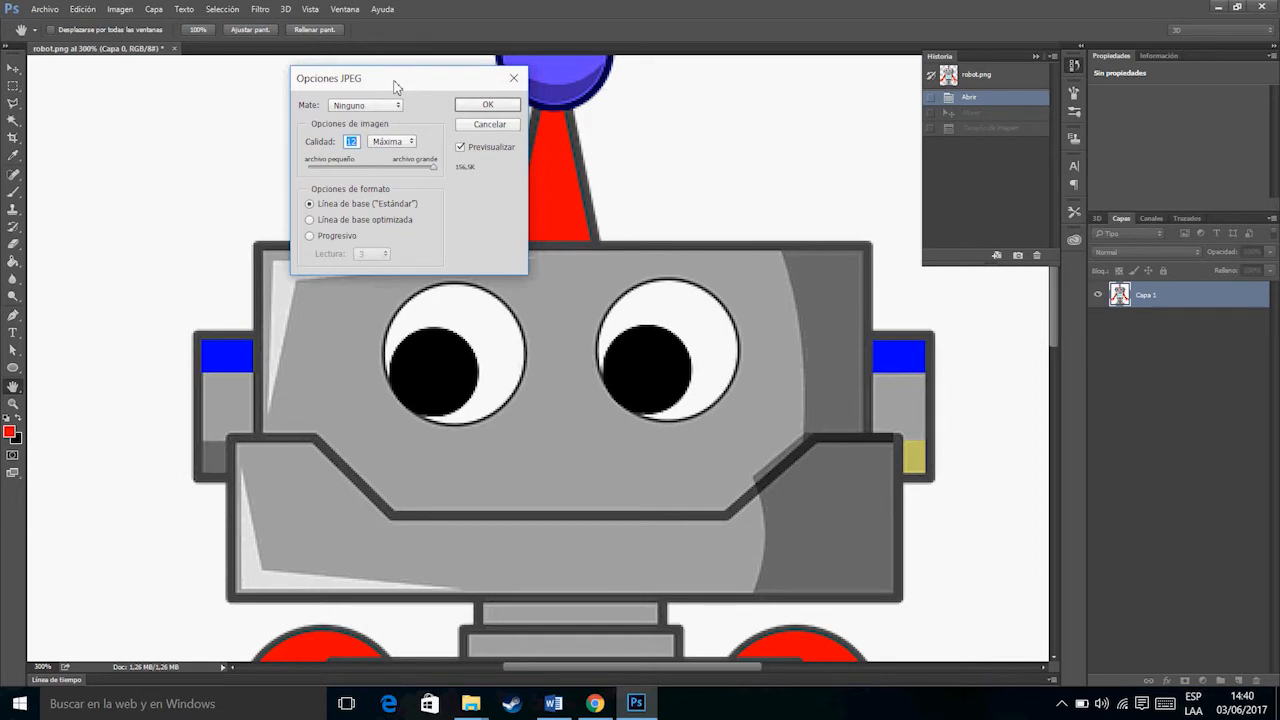
click(515, 129)
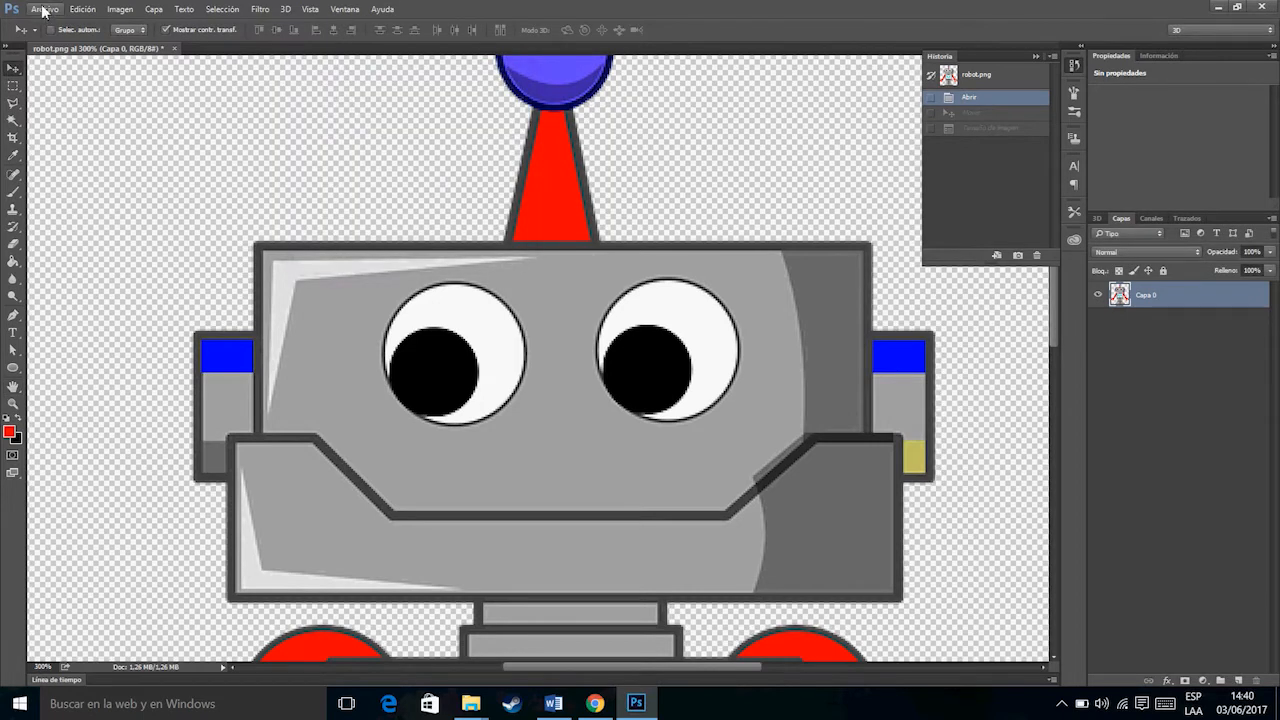
Step: Start saving the robot image as PNG over the existing file, examine the PNG compression and interlace options, and cancel
click(44, 12)
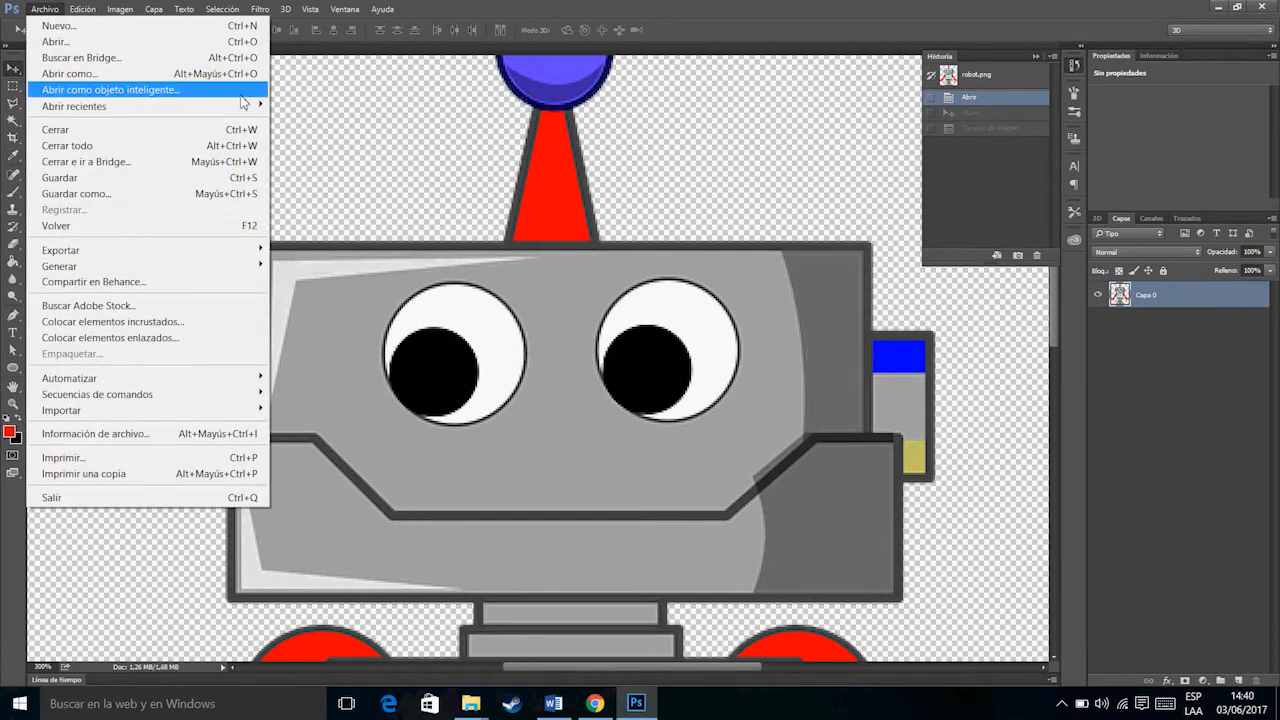
click(204, 193)
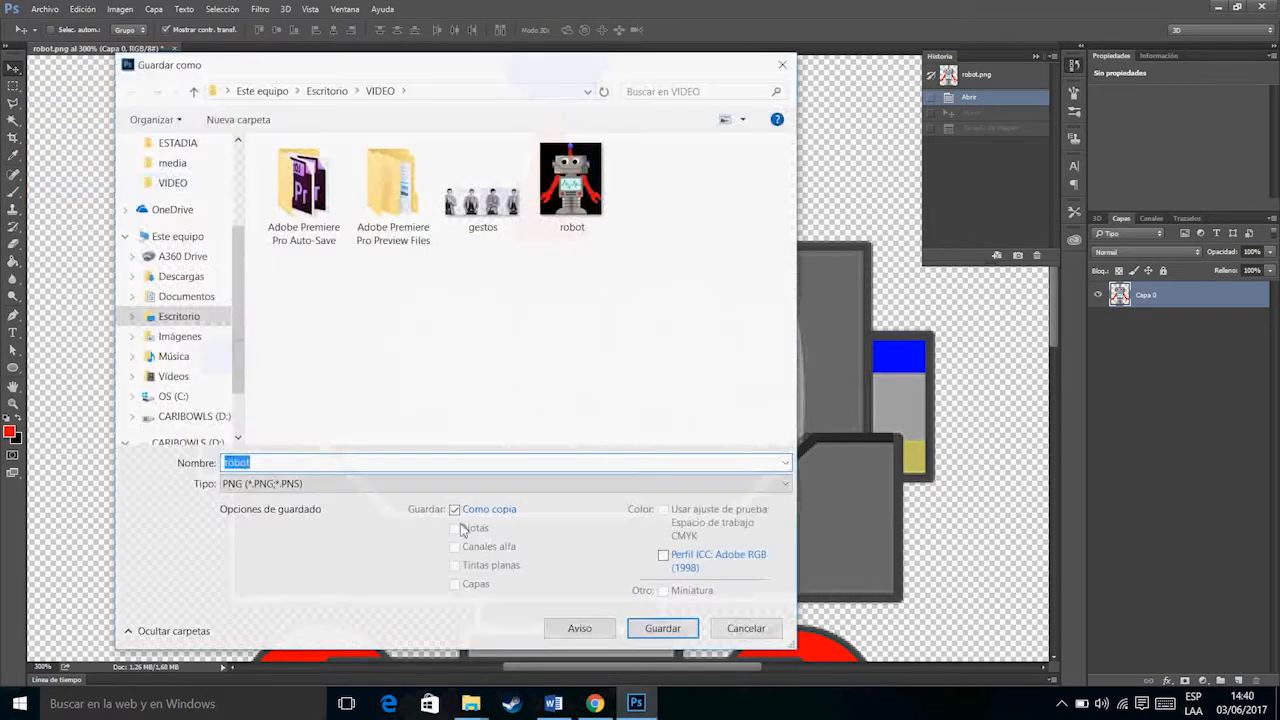
click(668, 630)
click(690, 355)
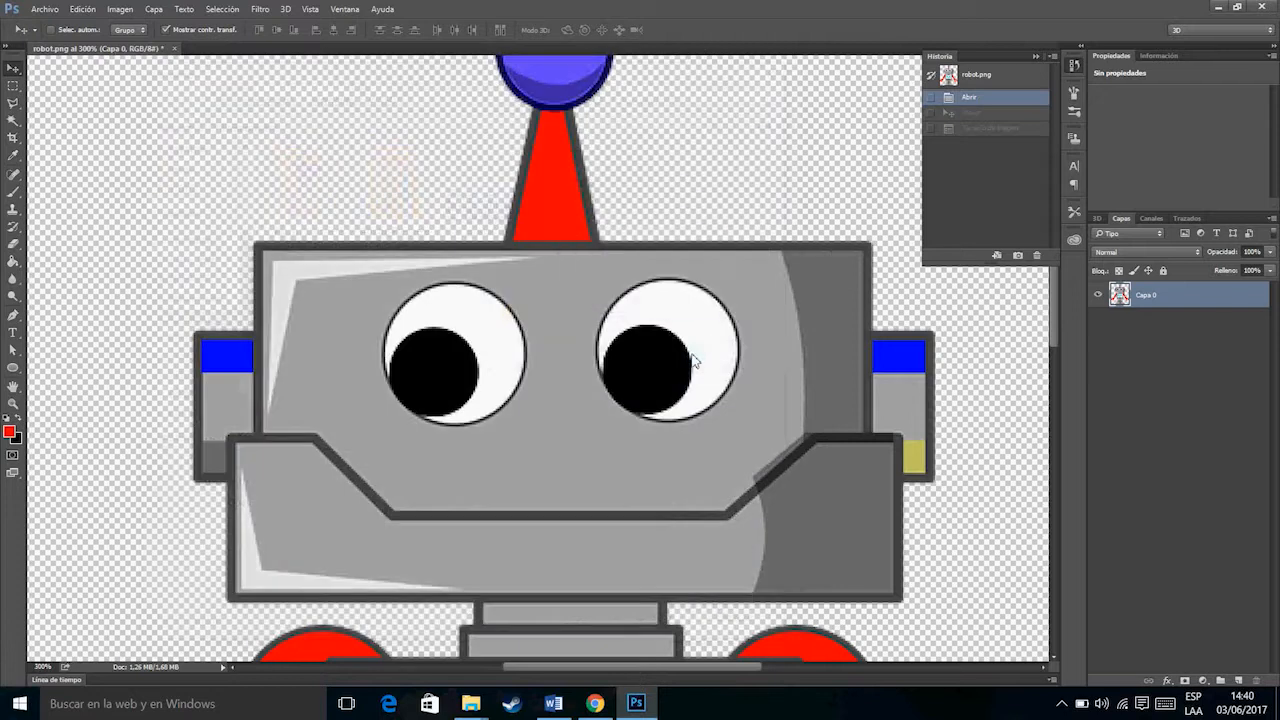
drag(608, 198, 502, 92)
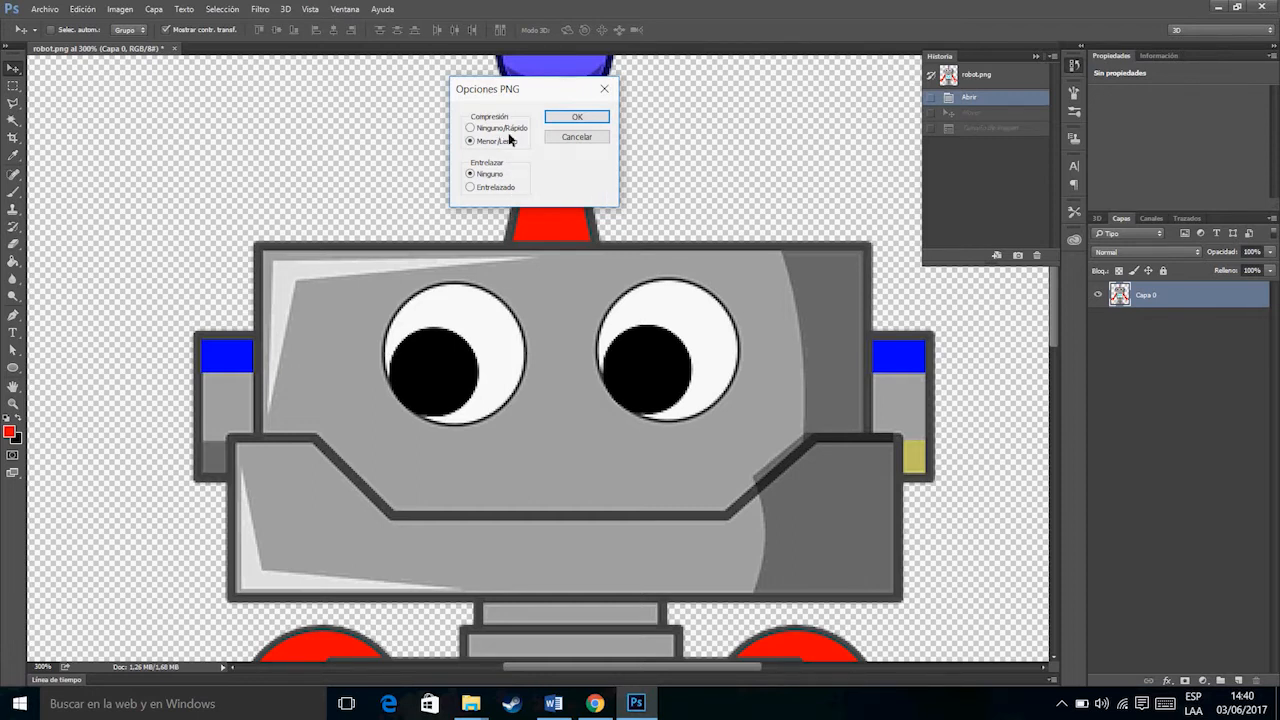
click(590, 139)
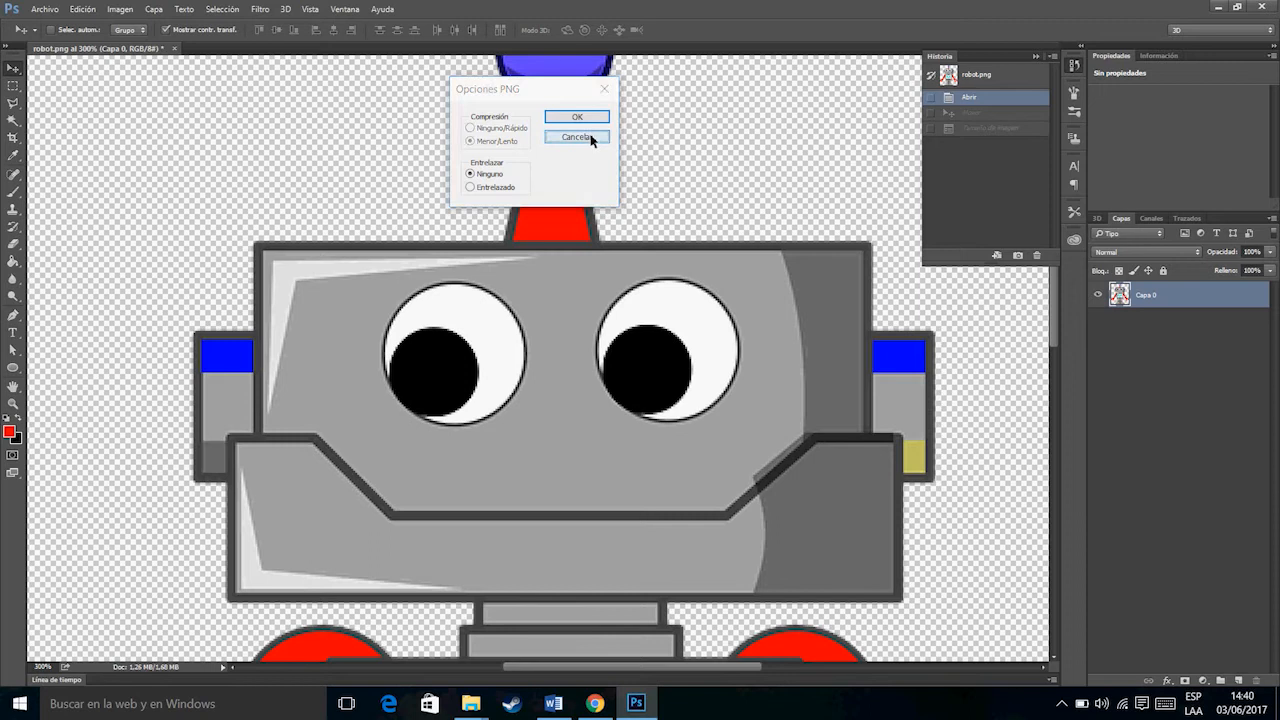
Step: Start another save, try the large document format (PSB), switch to BMP, and examine the BMP options before cancelling
click(50, 9)
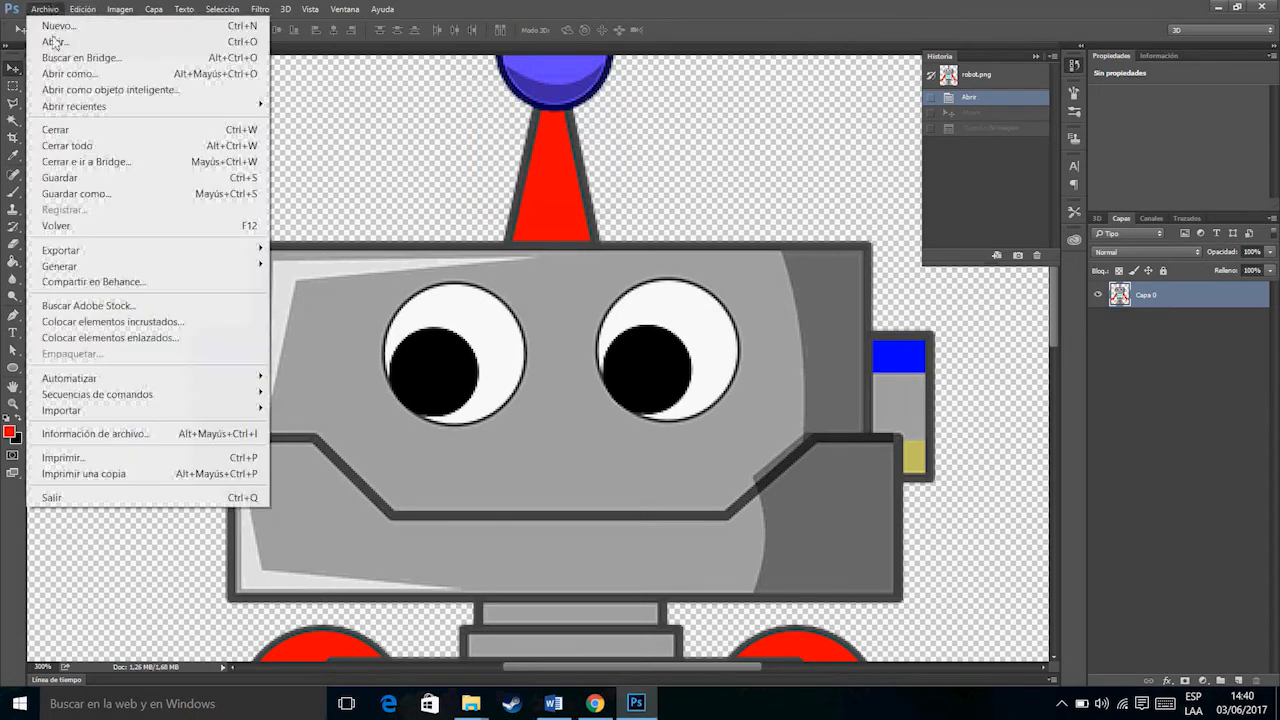
click(176, 194)
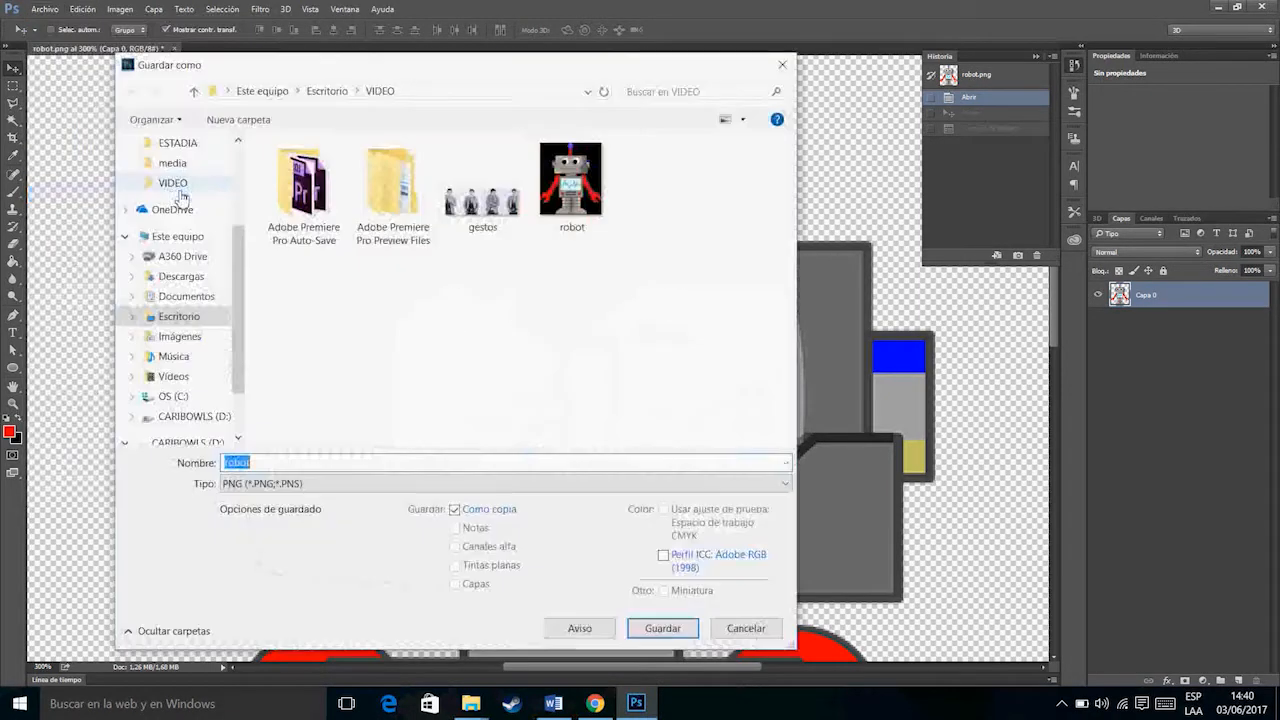
click(408, 485)
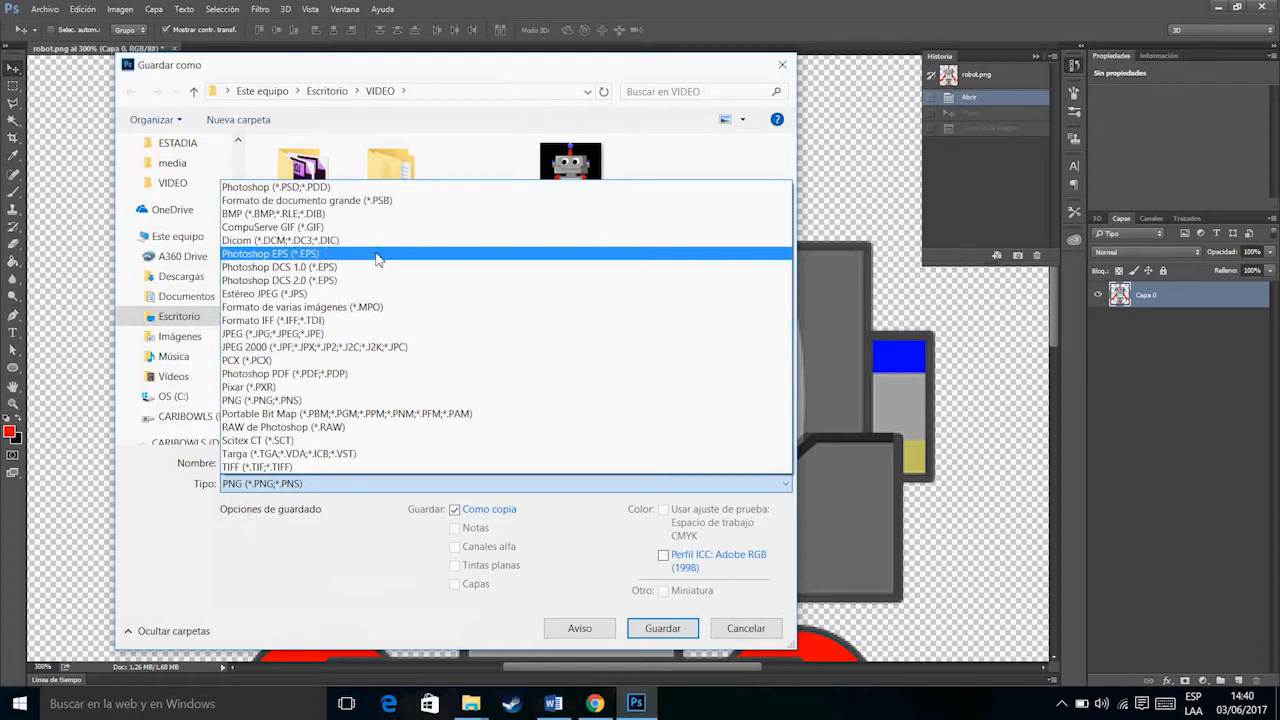
click(405, 200)
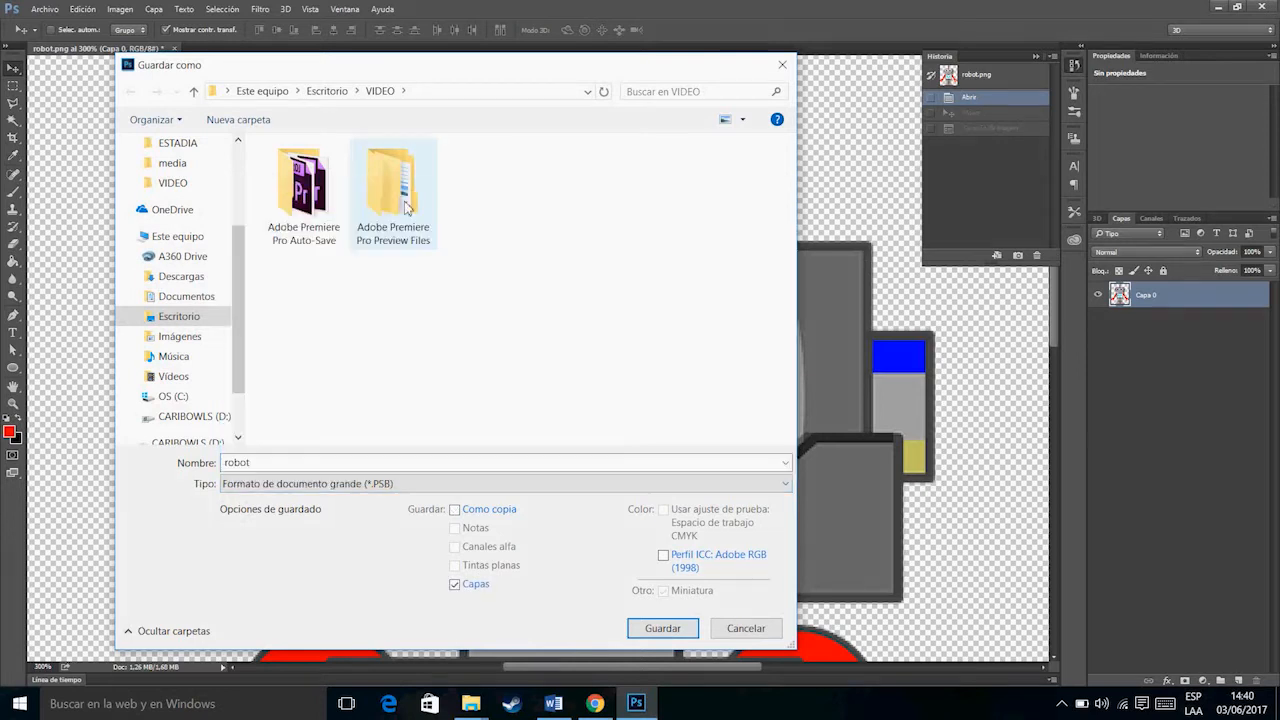
click(399, 488)
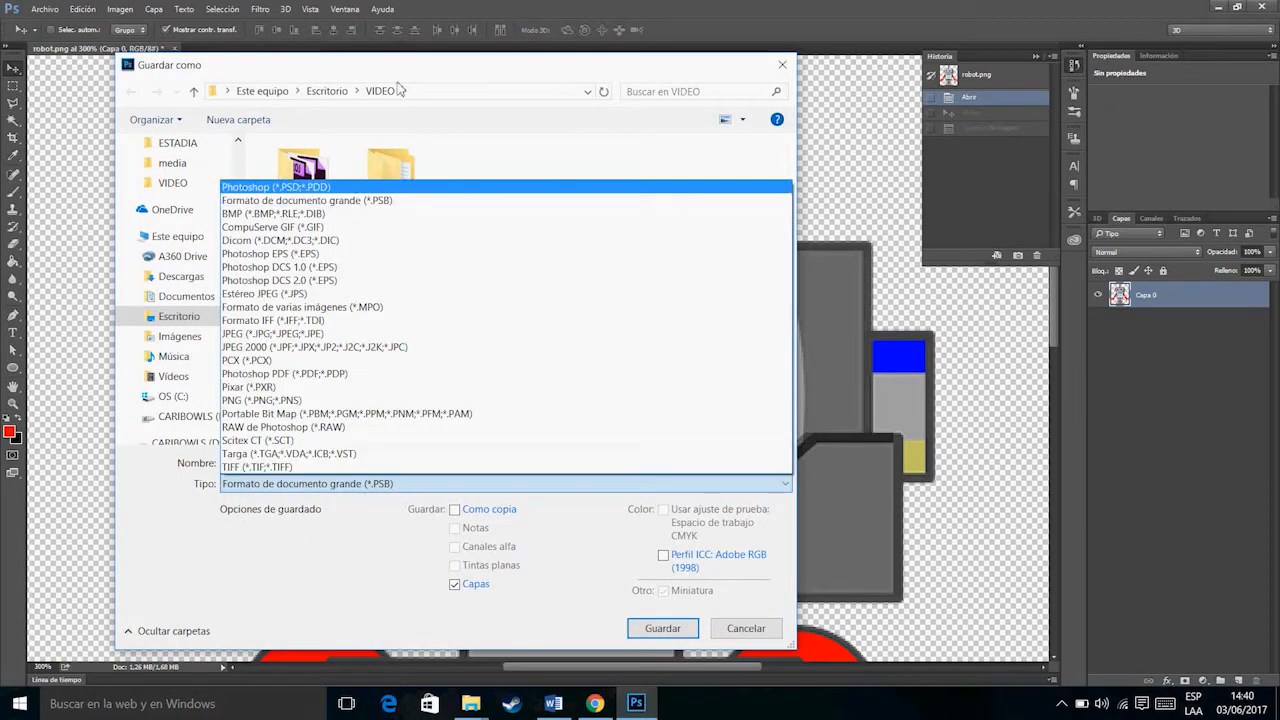
click(386, 214)
click(660, 628)
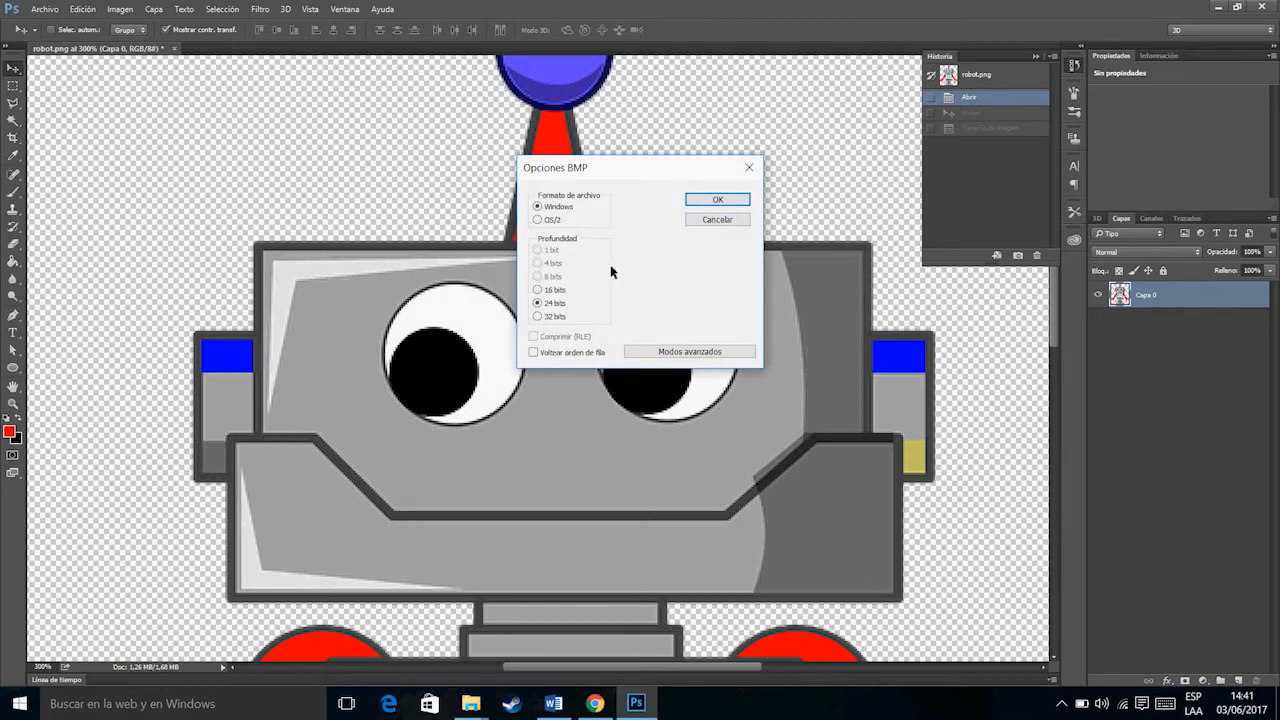
click(700, 221)
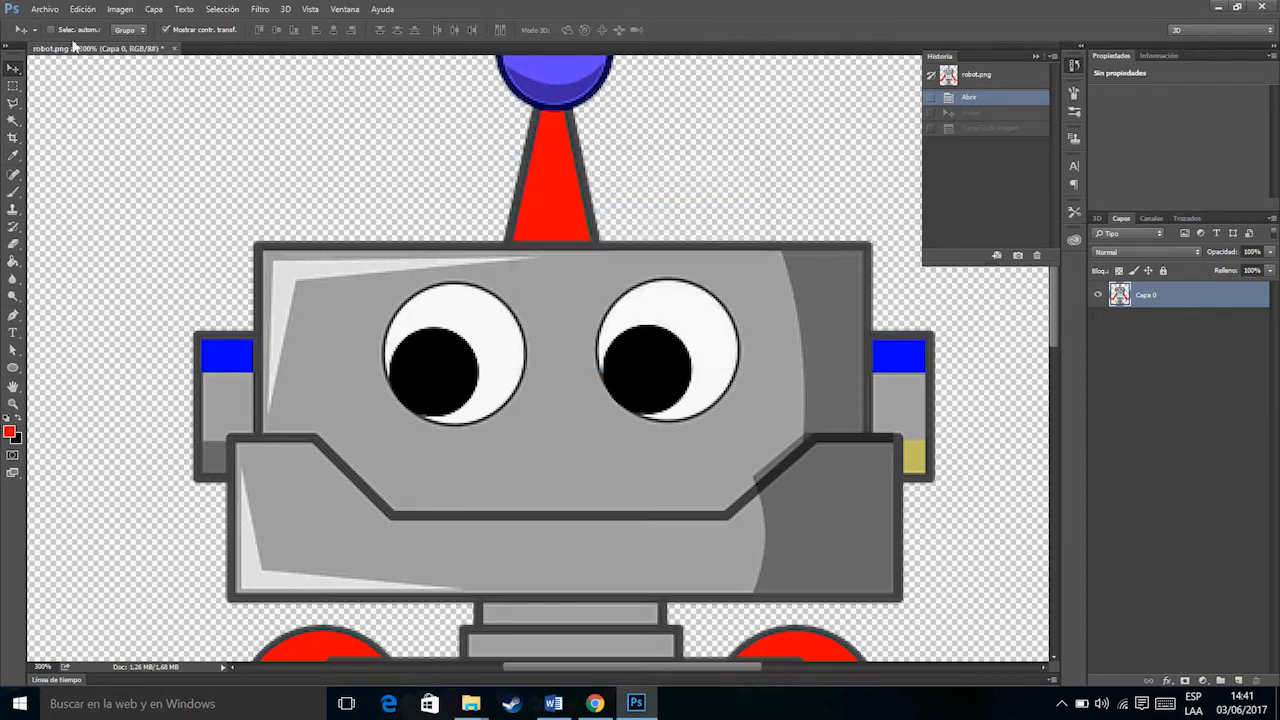
Step: Start saving the image as Photoshop EPS, examine the preview and encoding choices, keeping TIFF (8 bits/pixel) and ASCII85, and cancel
click(45, 9)
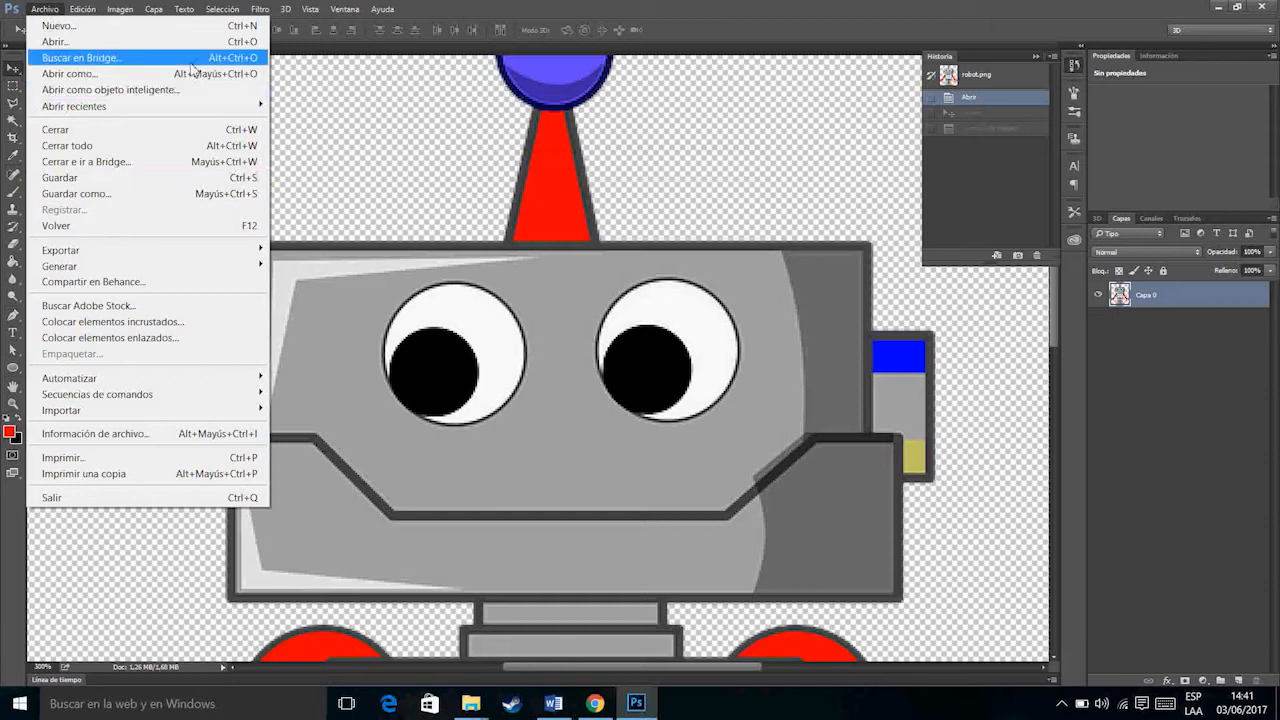
click(217, 199)
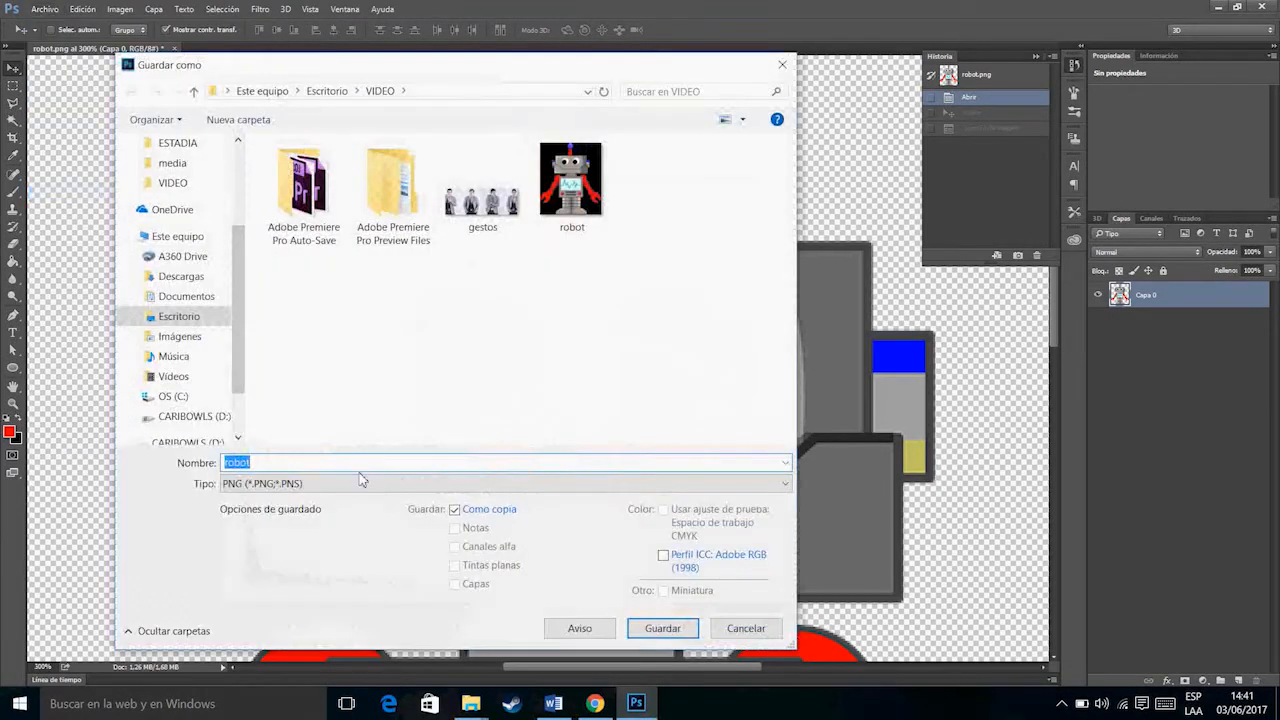
click(360, 485)
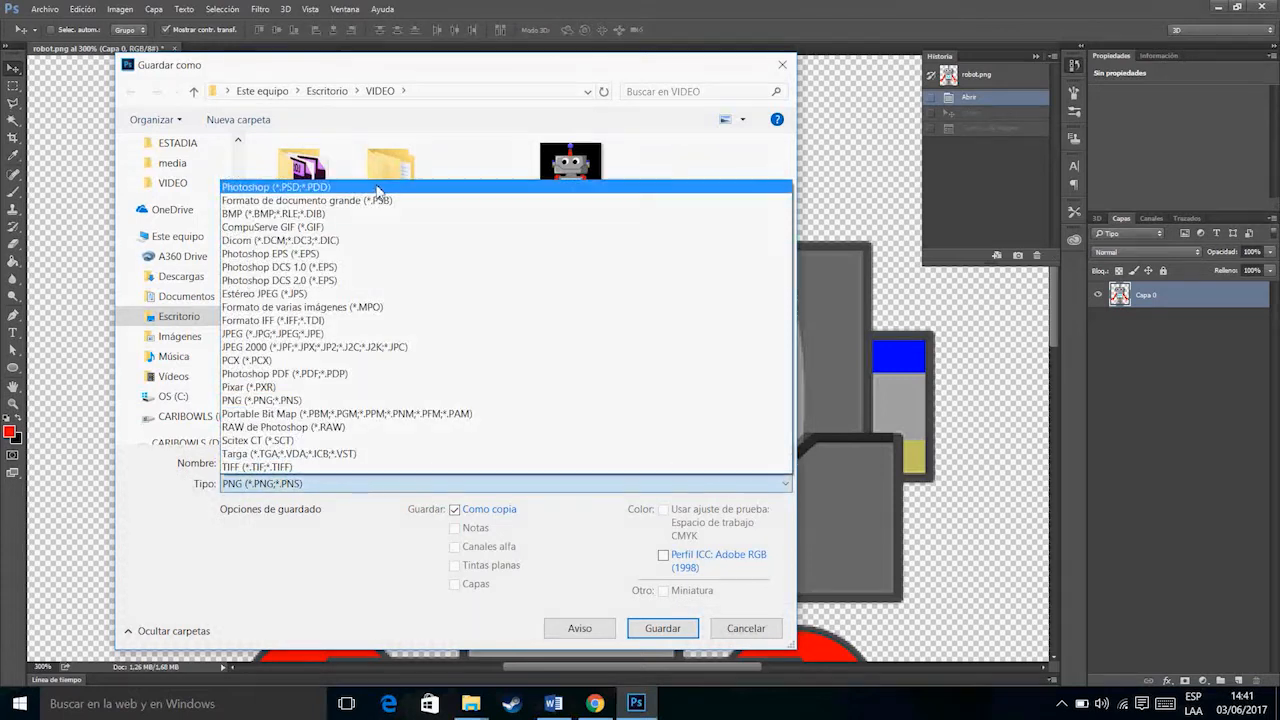
click(372, 256)
click(672, 628)
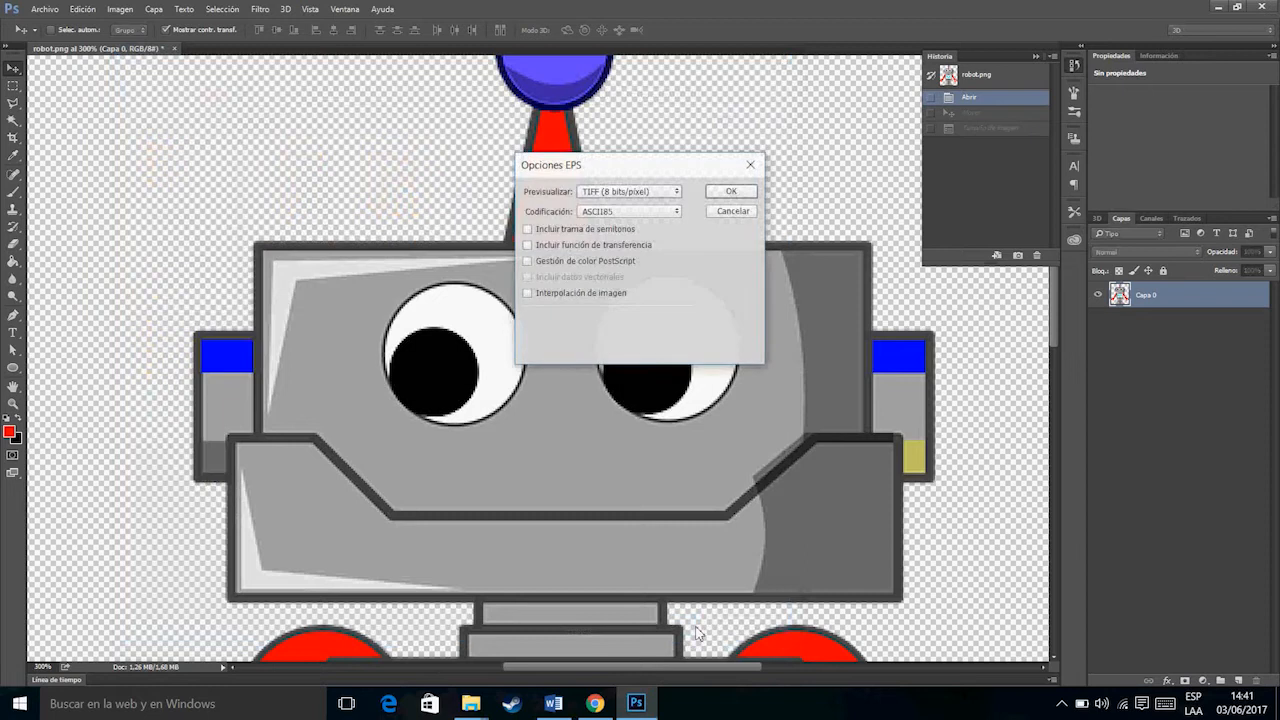
click(657, 192)
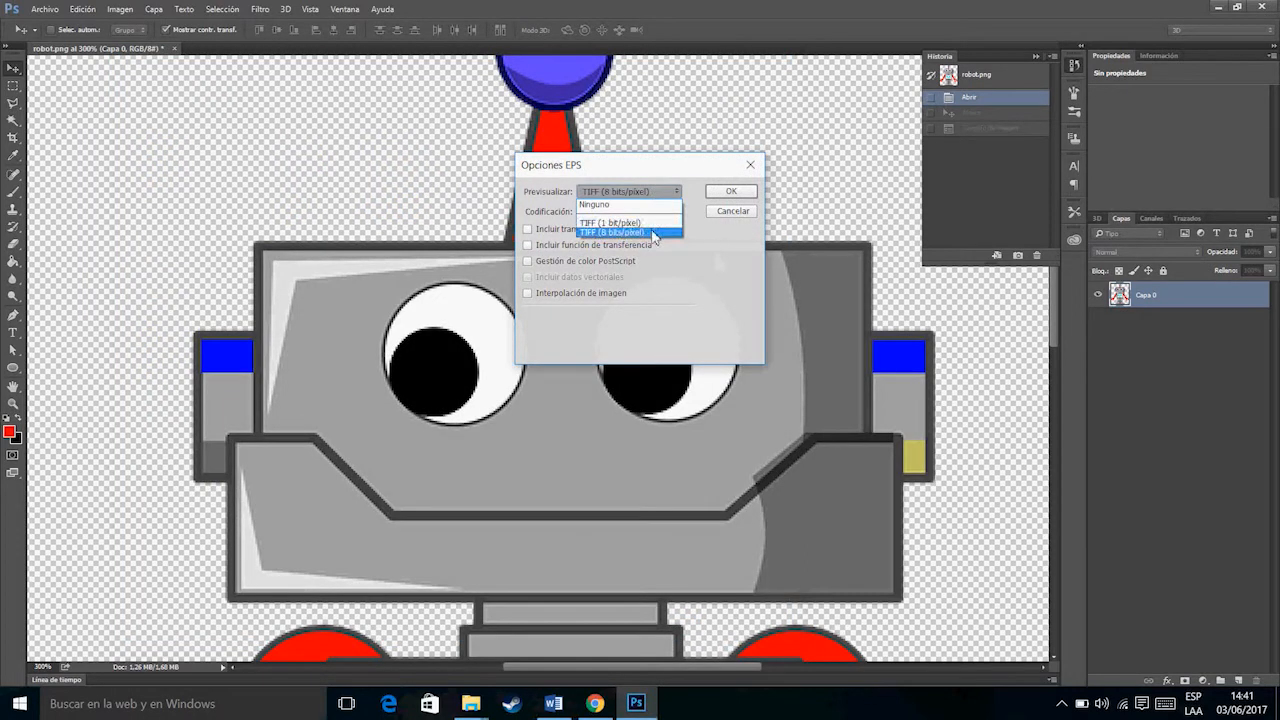
click(656, 232)
click(670, 212)
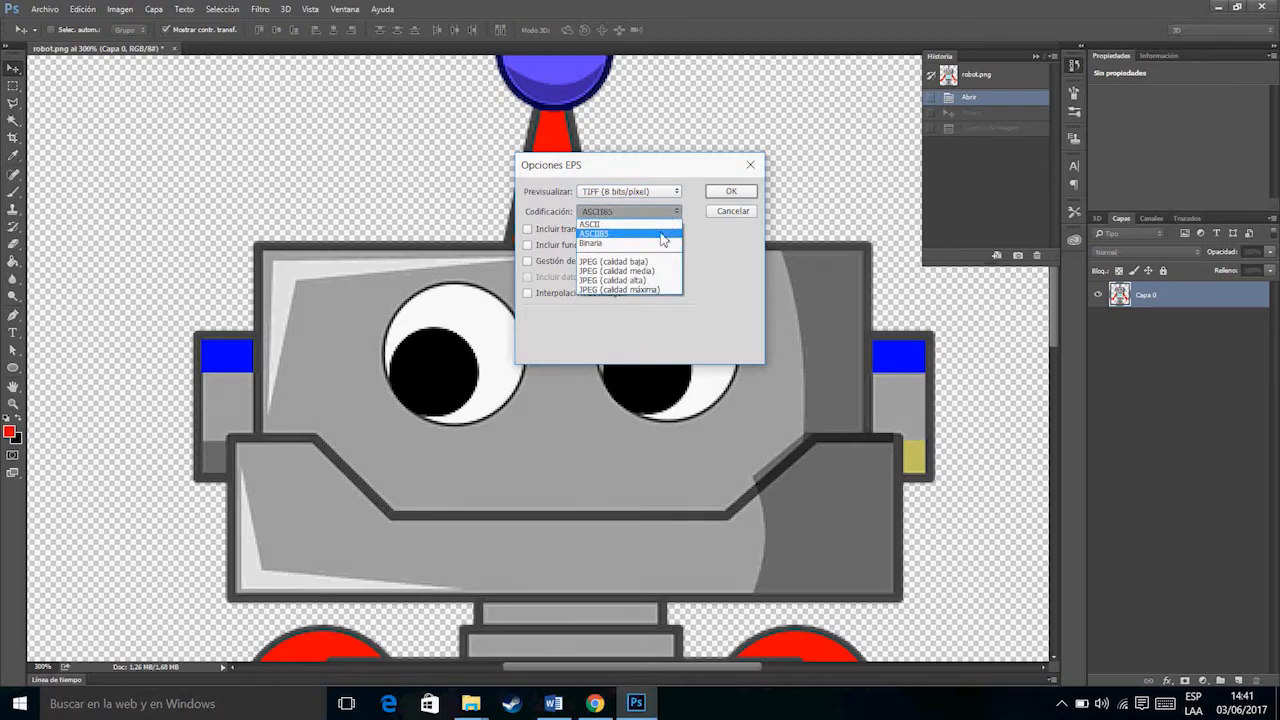
click(660, 234)
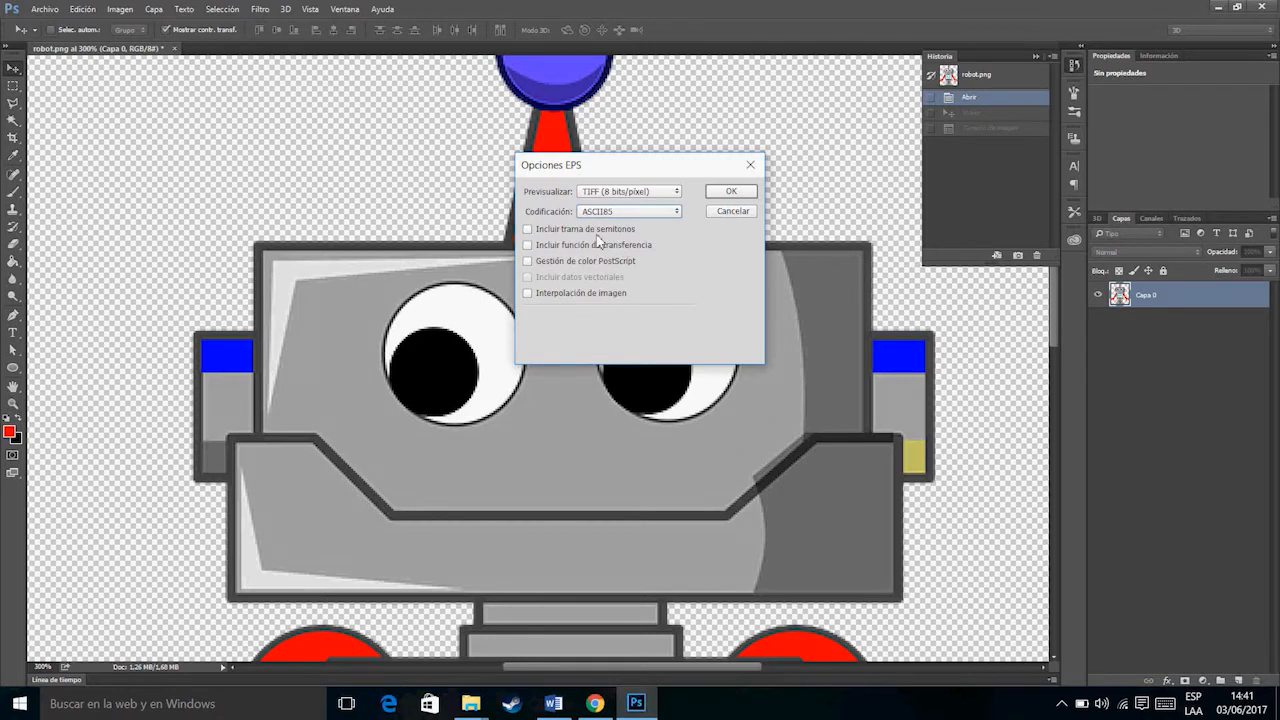
click(732, 216)
Step: Start saving the robot image as TIFF, examine the TIFF compression, pixel order and byte order options, and cancel
click(45, 9)
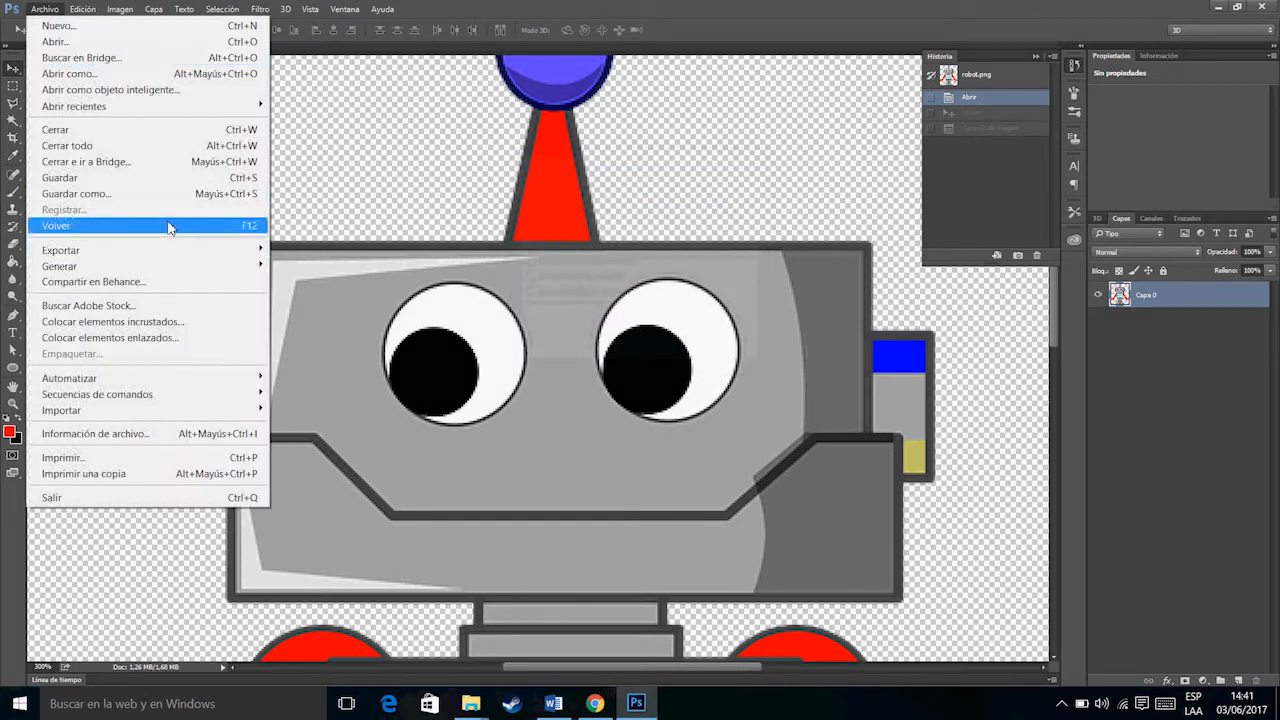
click(198, 195)
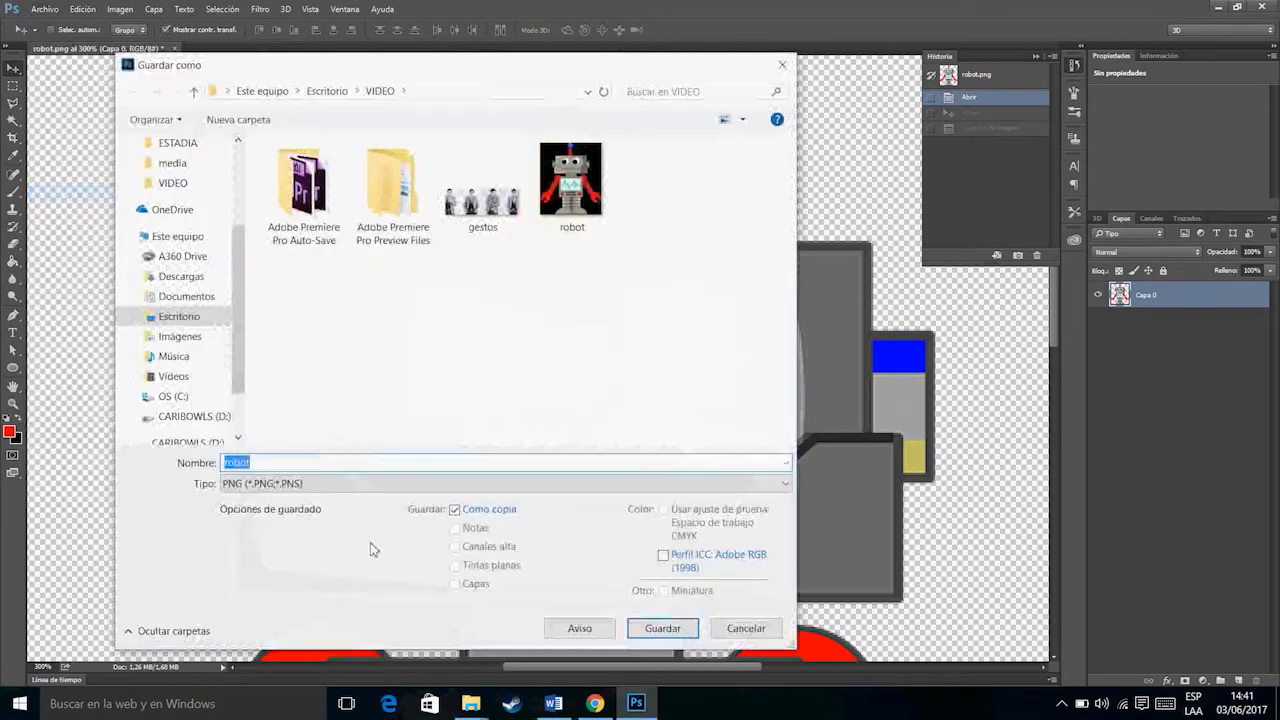
click(360, 484)
click(358, 467)
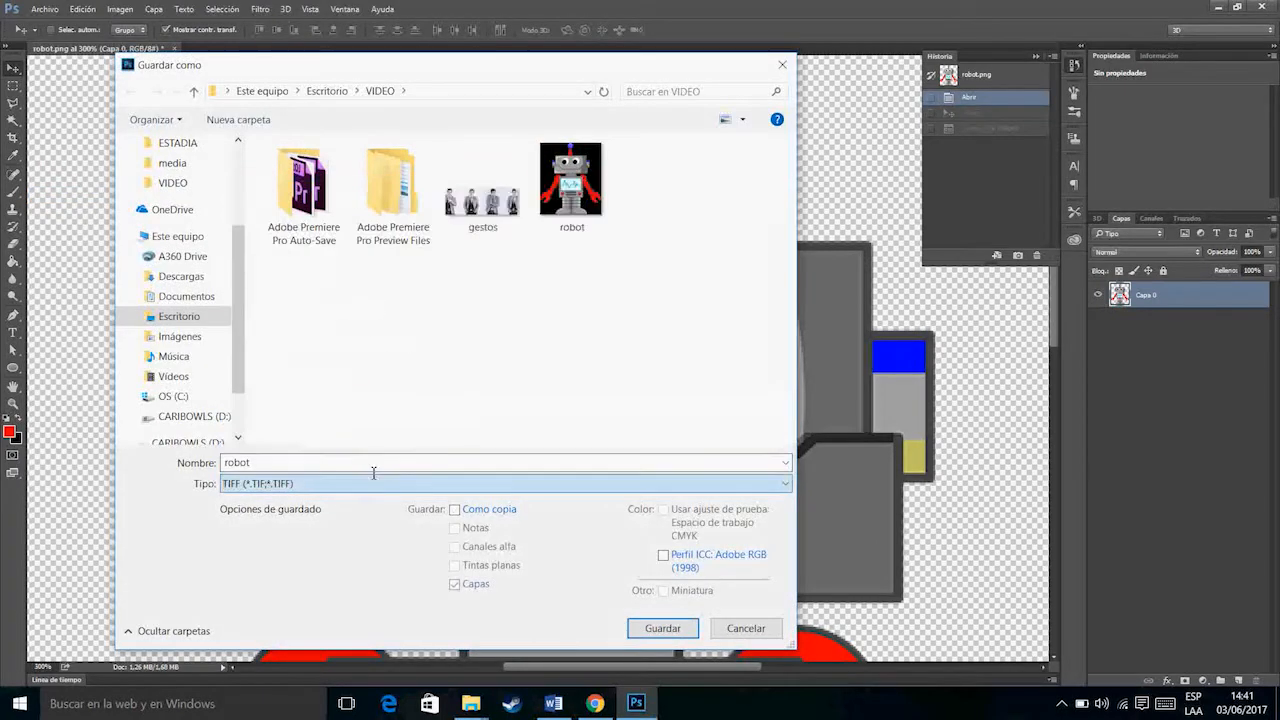
click(668, 630)
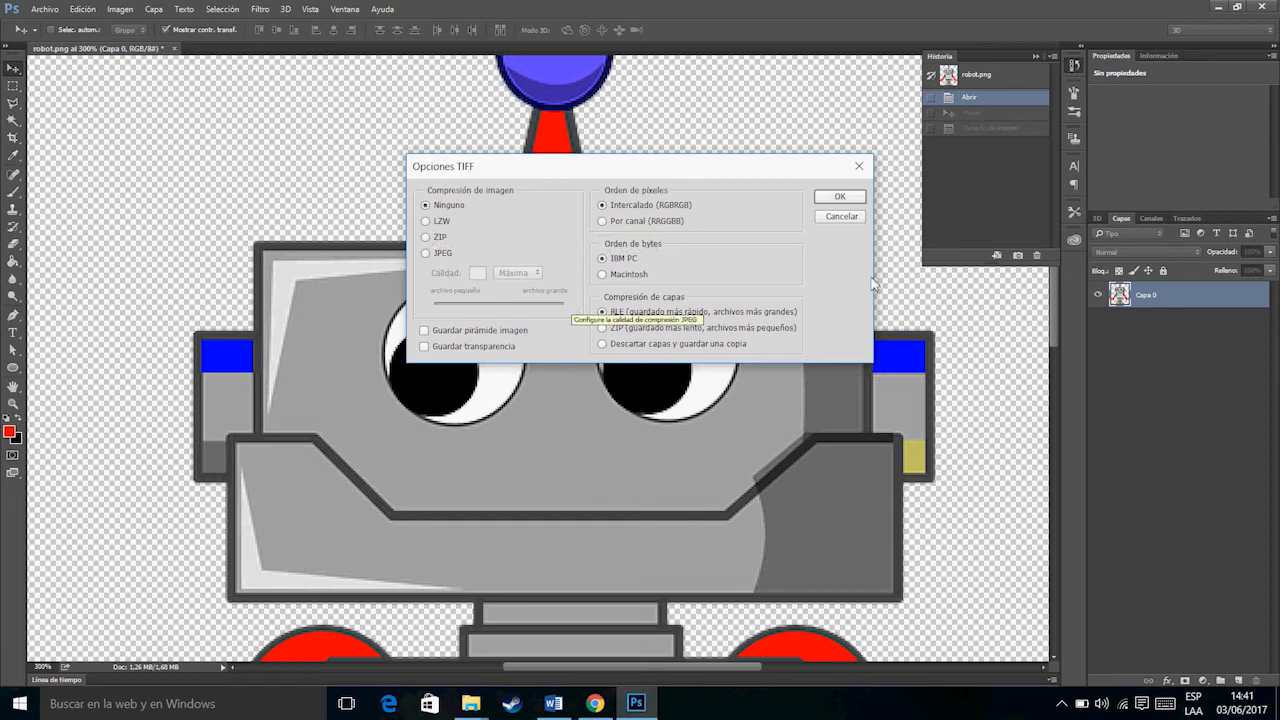
click(842, 217)
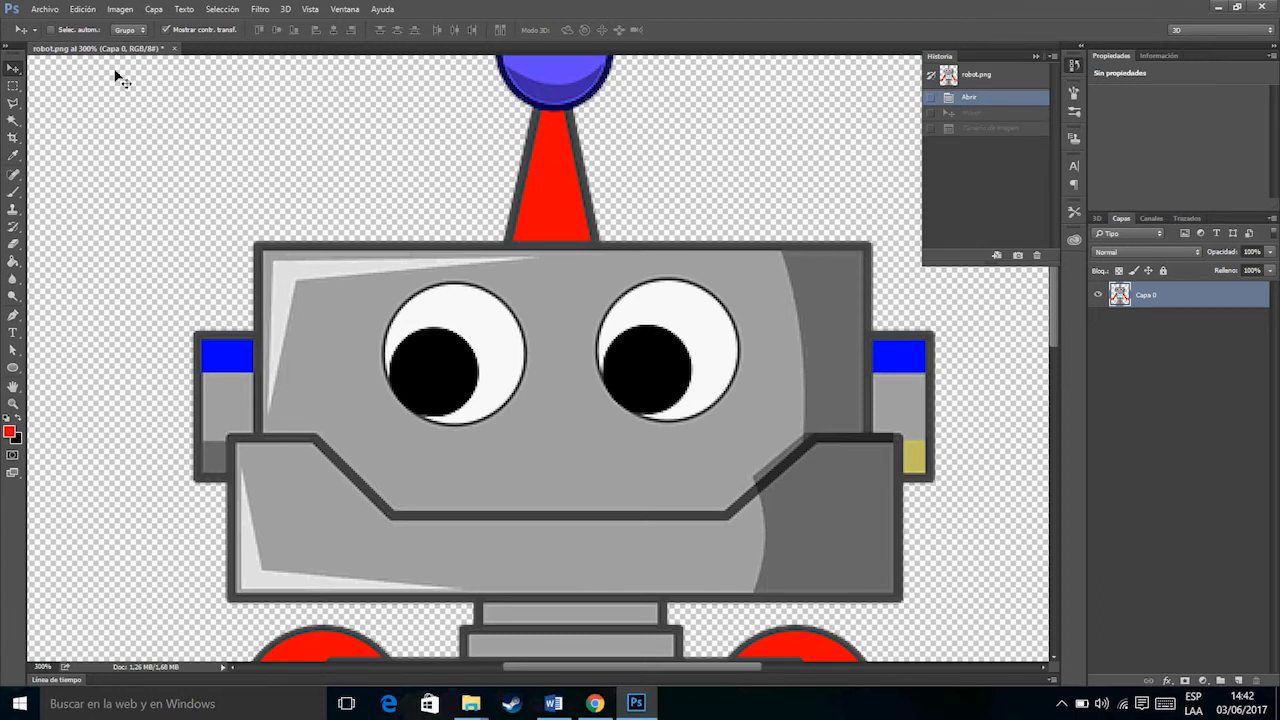
Step: Show the Color panel, enlarge it for a bigger colour field, then collapse and reopen it
click(237, 9)
mouse_move(349, 13)
click(360, 217)
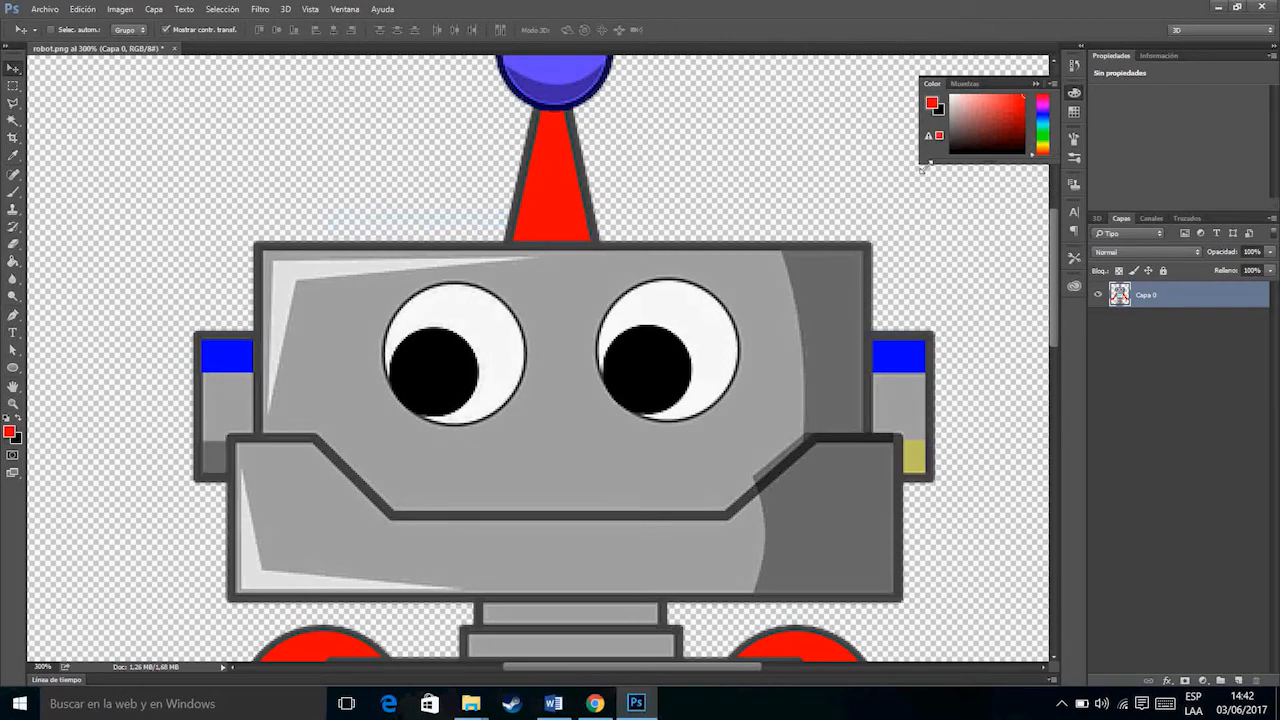
drag(920, 163, 740, 360)
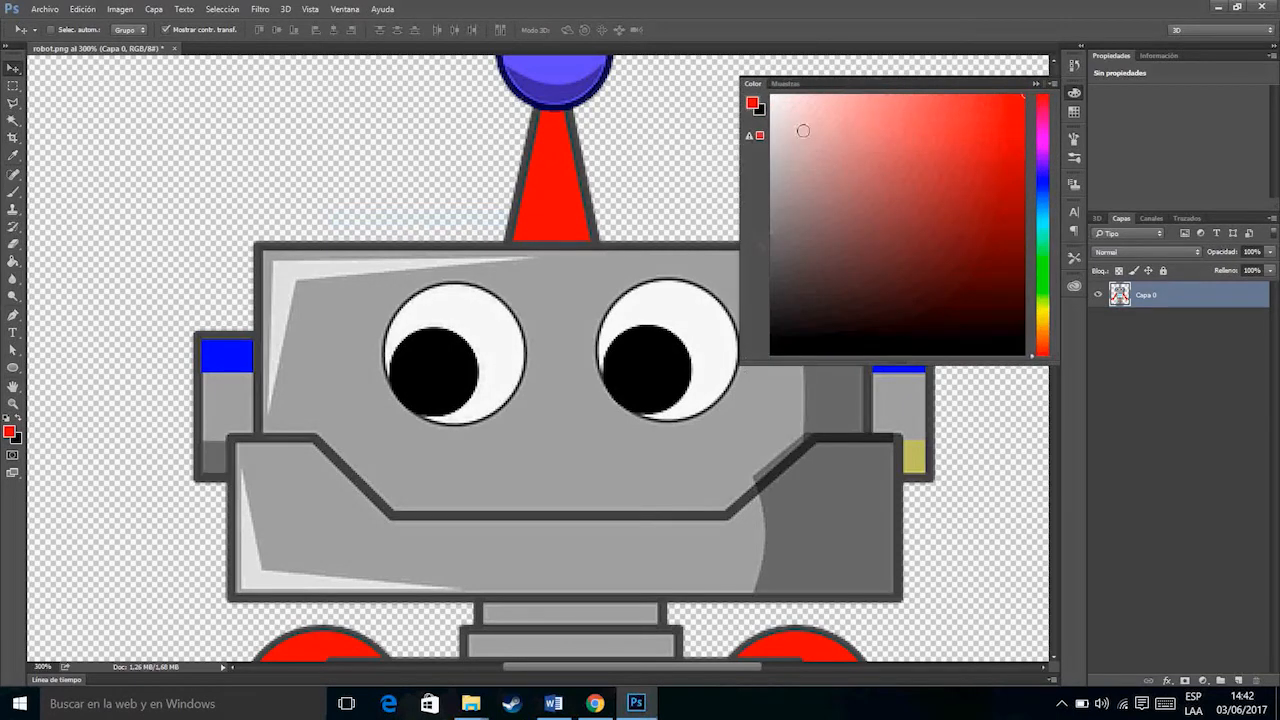
click(1035, 85)
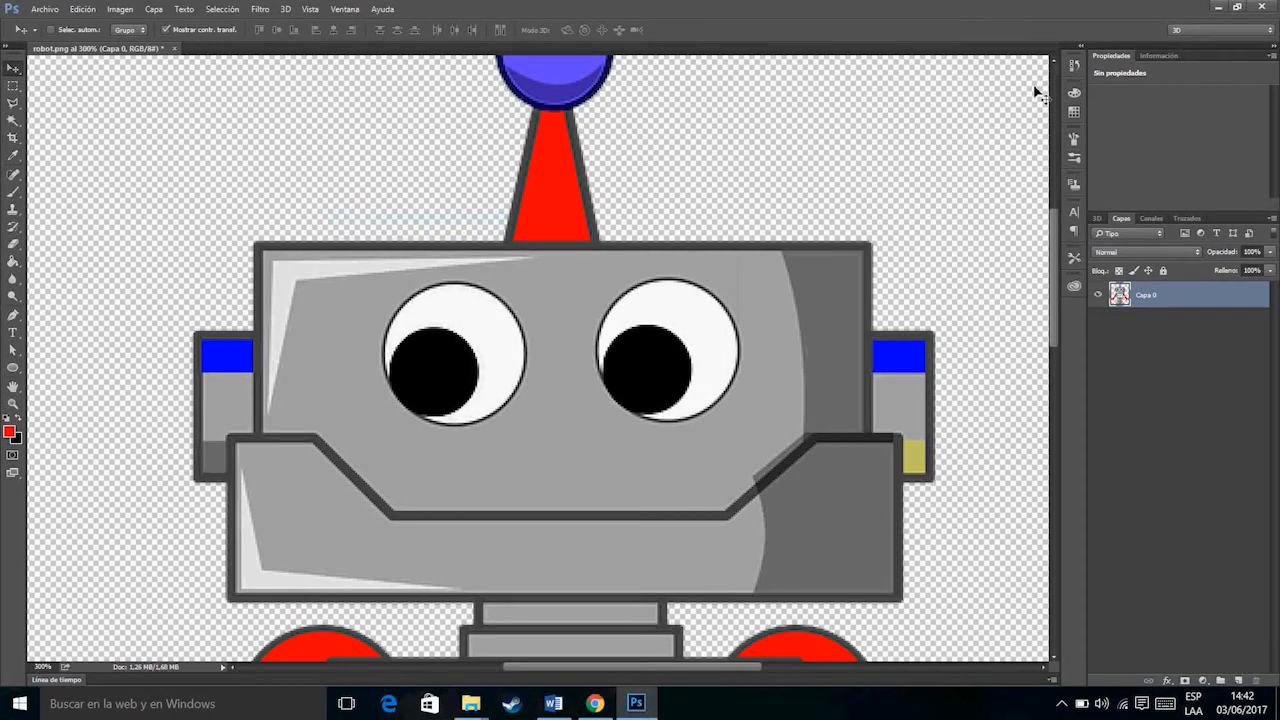
click(1074, 94)
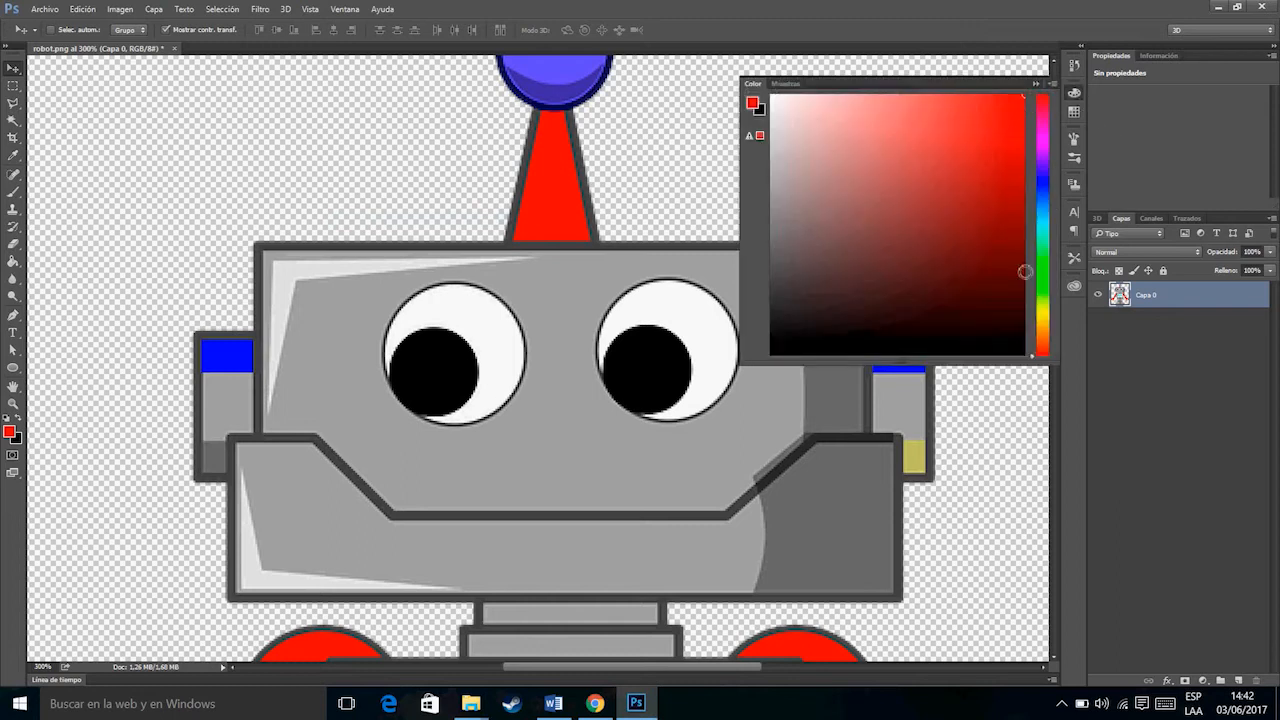
Step: Open the foreground color picker and set cyan, magenta, yellow and black to 100% each
key(i)
click(755, 104)
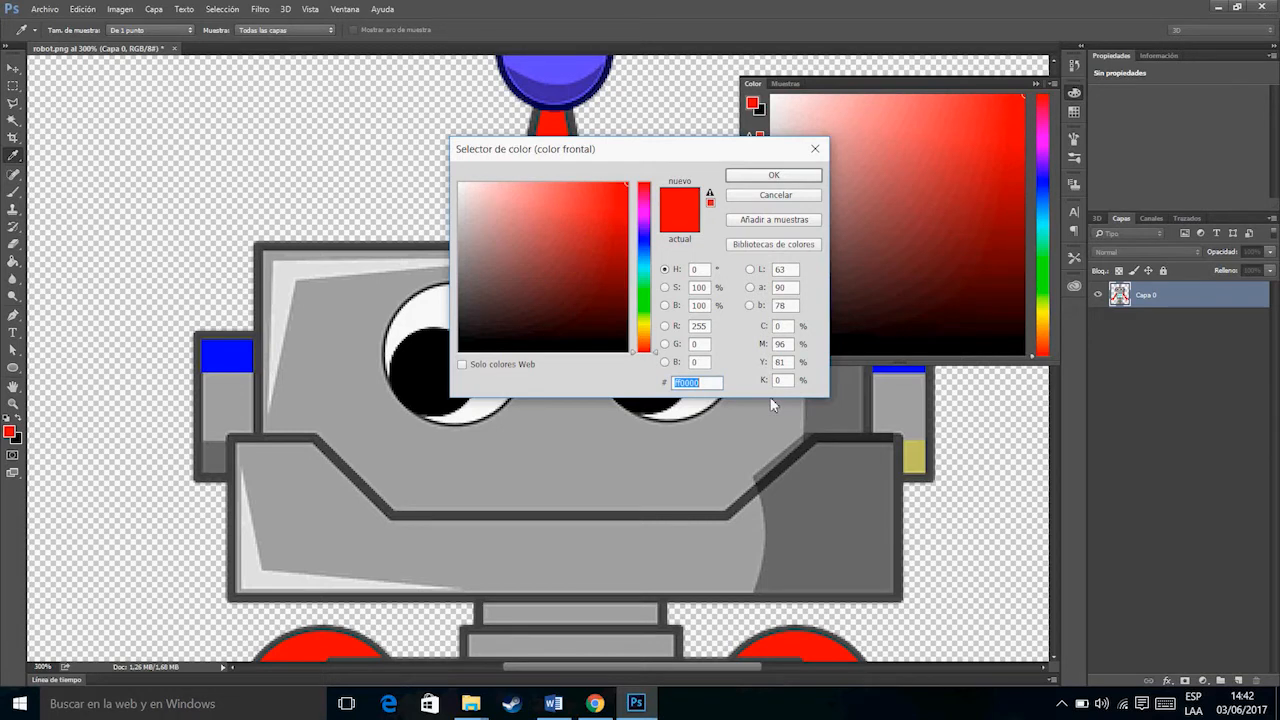
click(784, 327)
text(1)
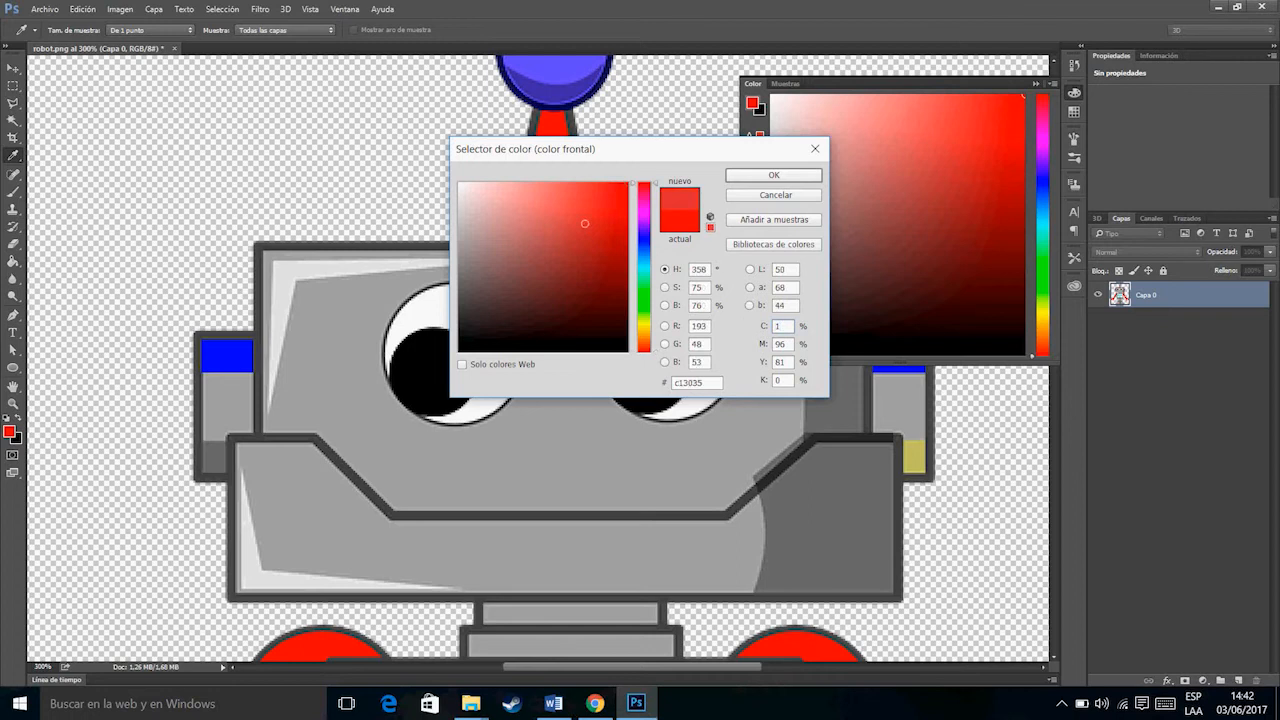
text(00)
key(Tab)
text(10)
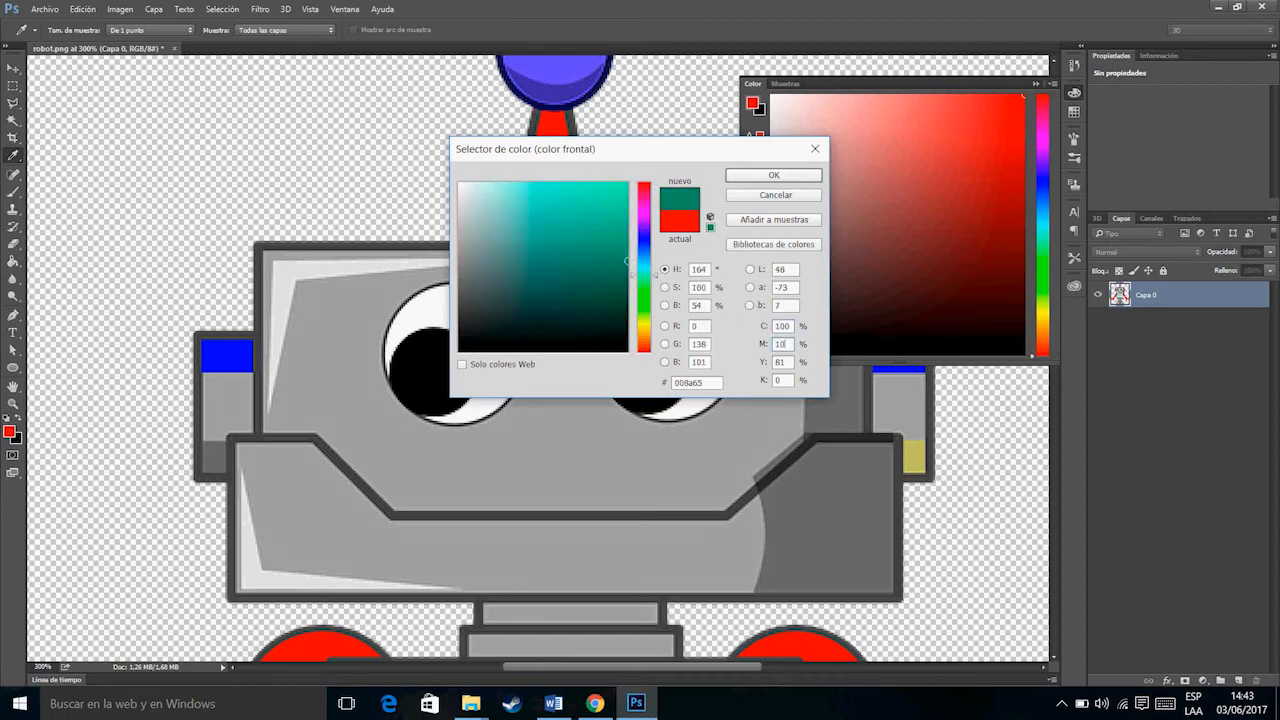
text(0)
key(Tab)
text(100)
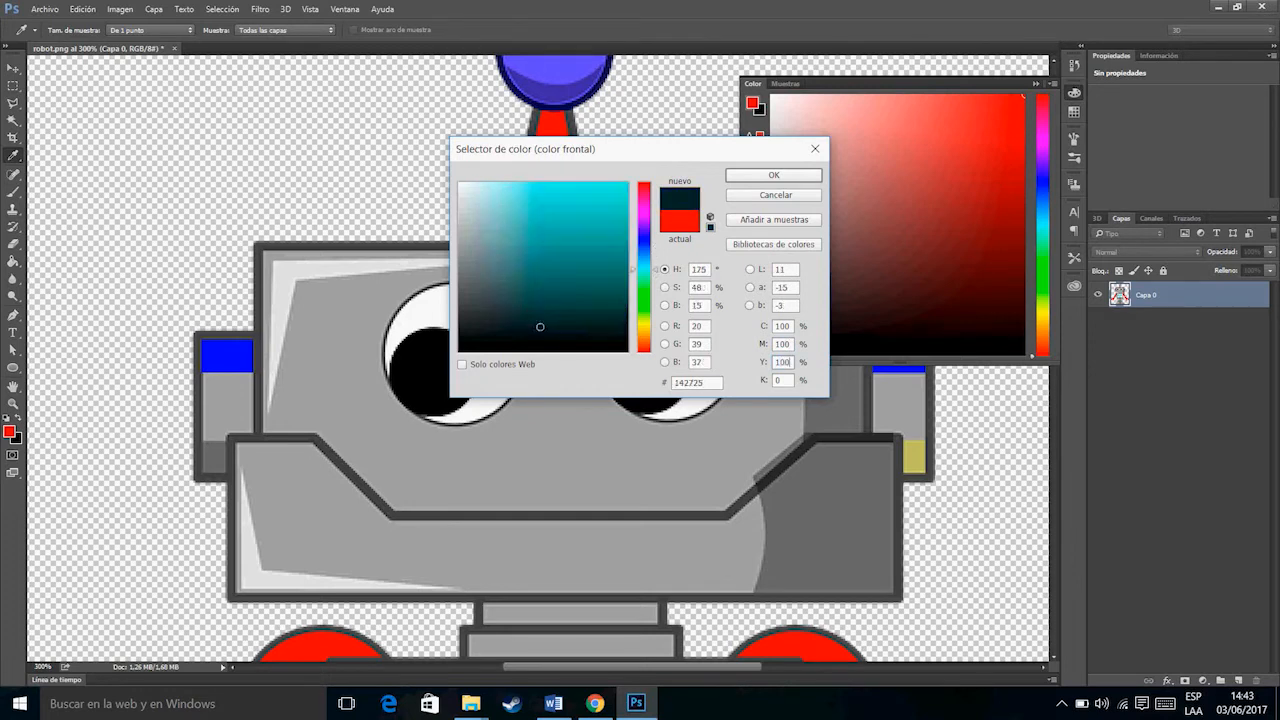
key(Tab)
text(100)
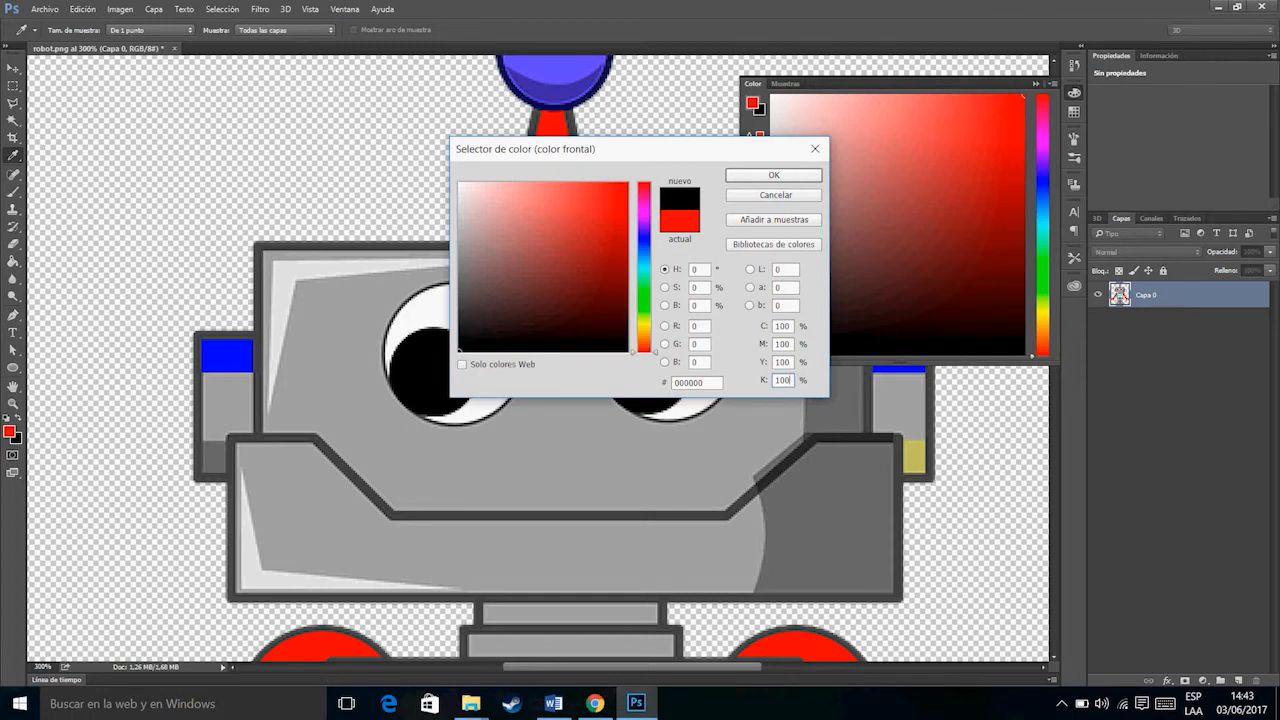
Step: Set red, green and blue to 255 each in the foreground color picker, then cancel and return to the Move tool
click(701, 327)
text(255)
key(Tab)
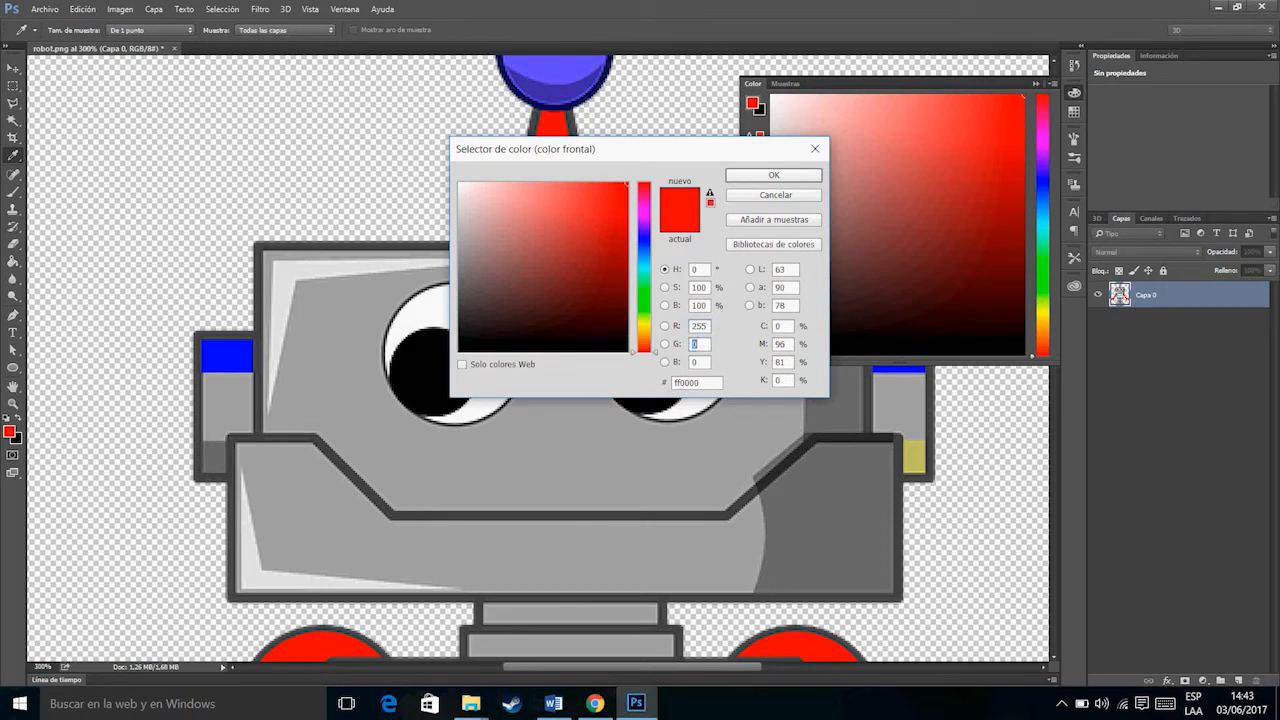
text(255)
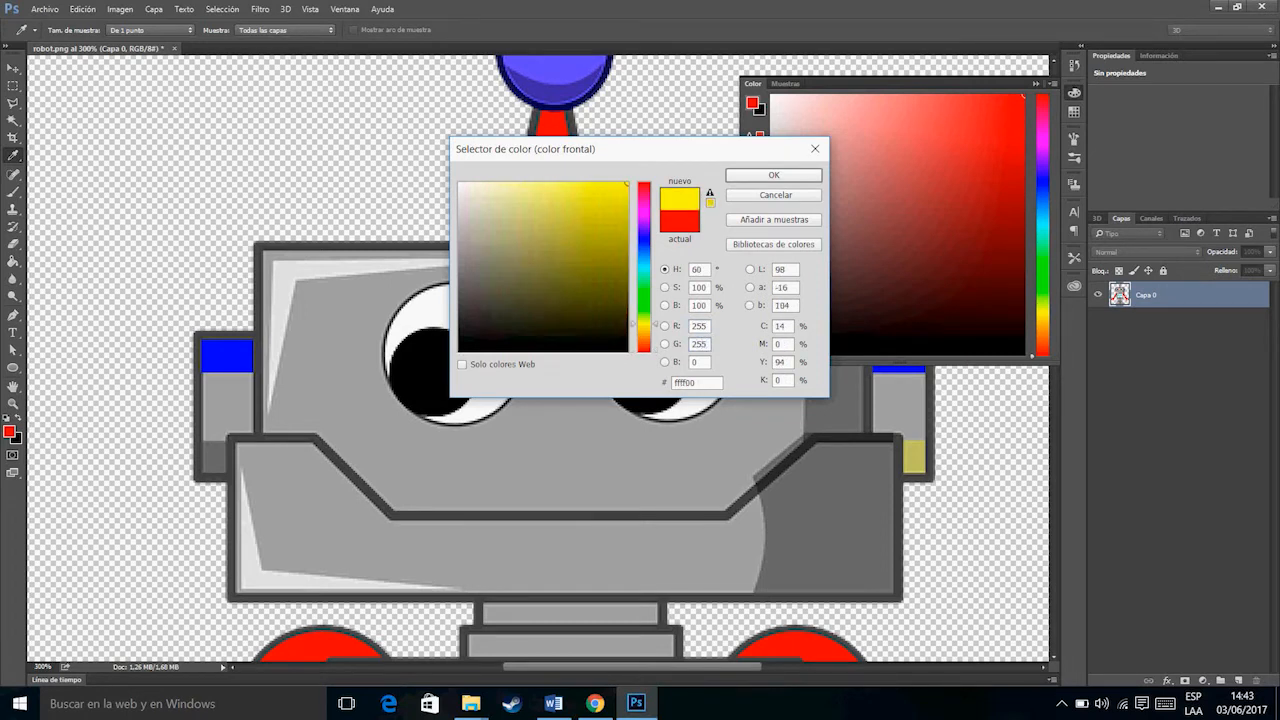
key(Tab)
text(255)
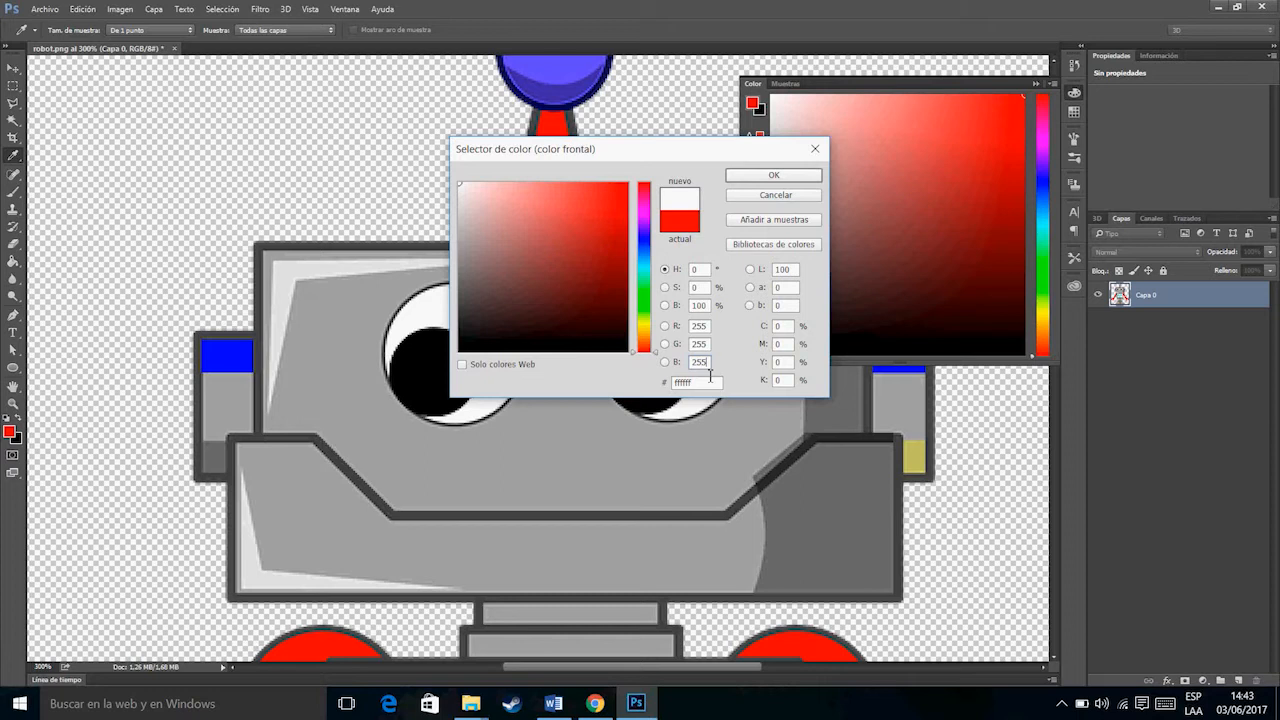
click(798, 196)
key(v)
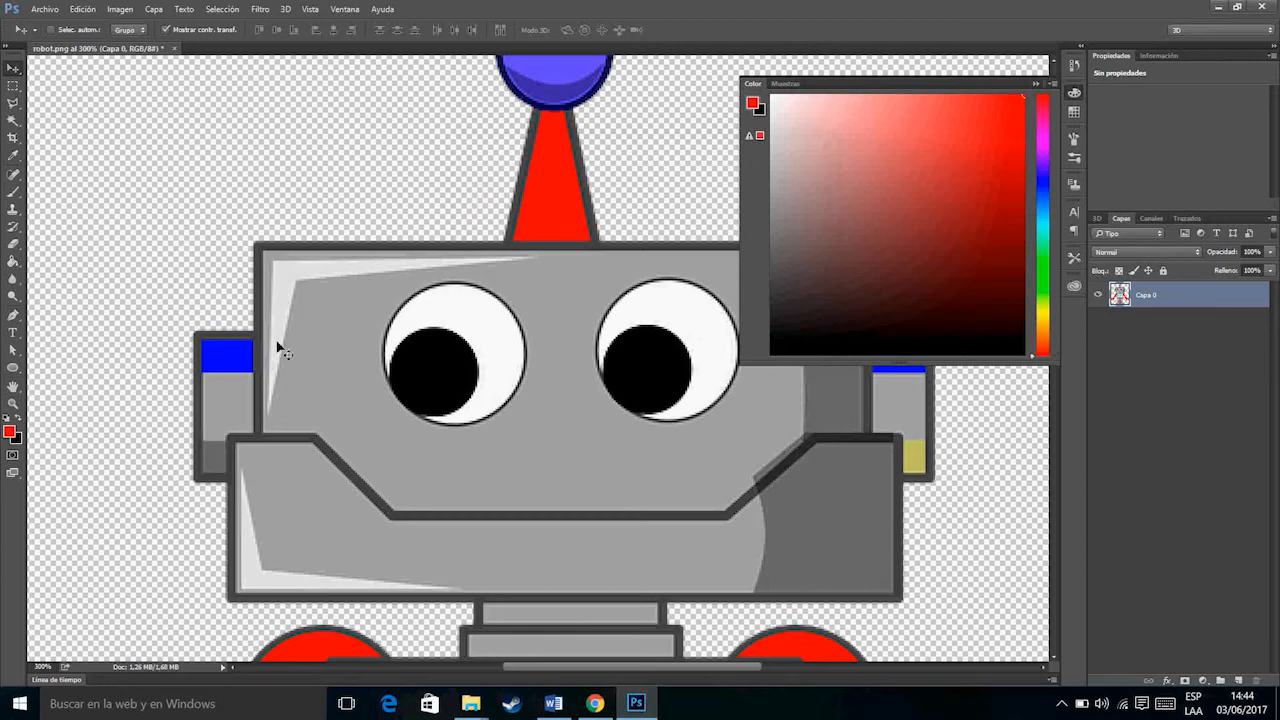
Step: Collapse the Color panel and try to convert the robot image to CMYK Color mode
click(1034, 79)
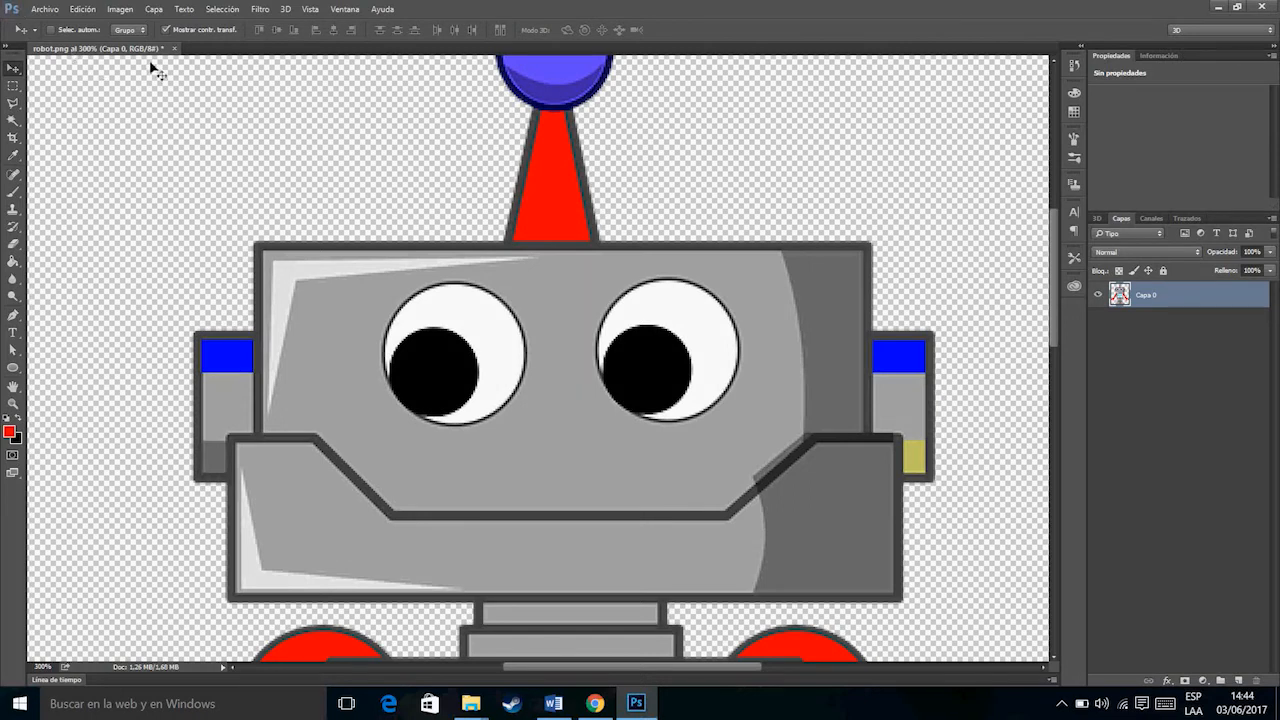
click(135, 10)
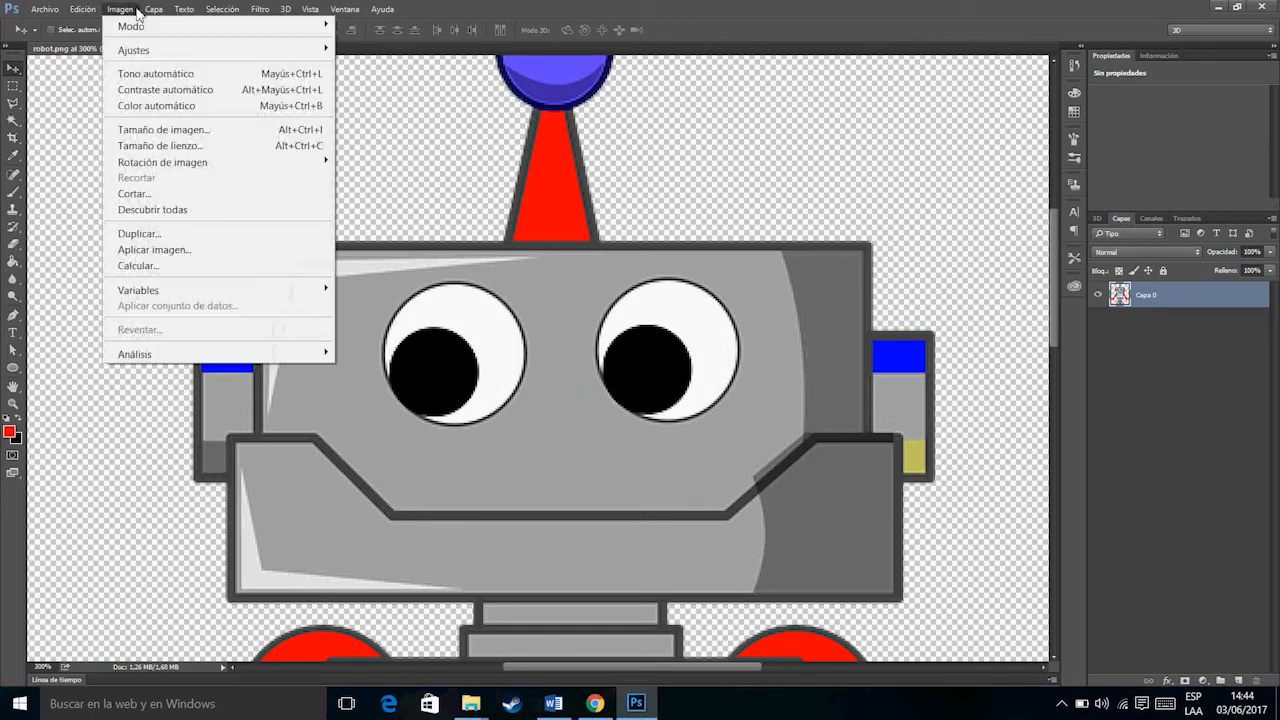
mouse_move(145, 28)
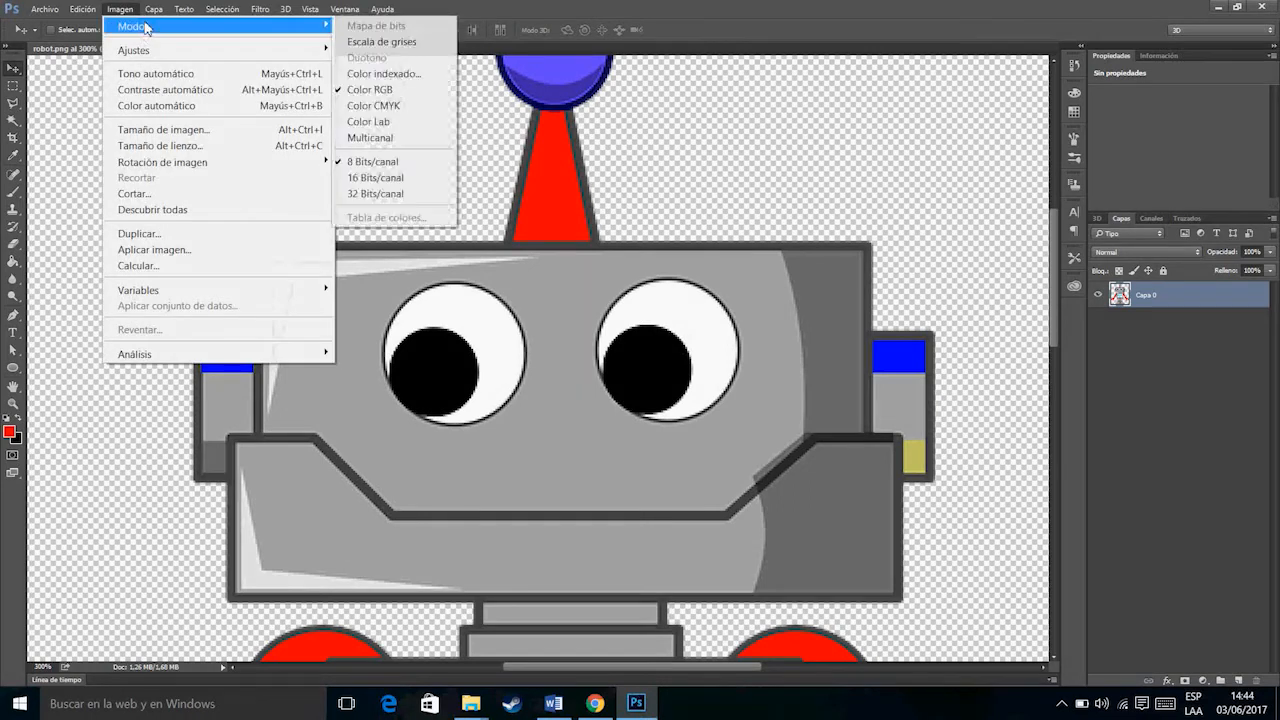
click(428, 105)
click(610, 276)
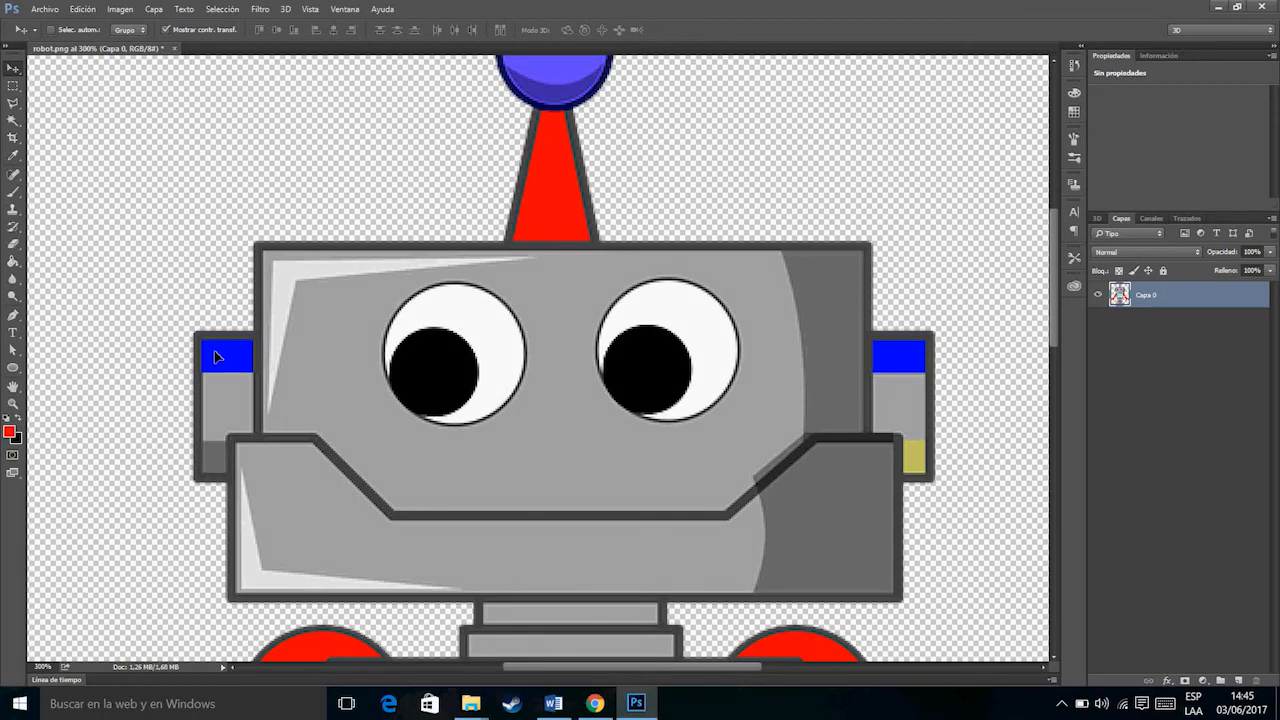
scroll(215, 357, down, 4)
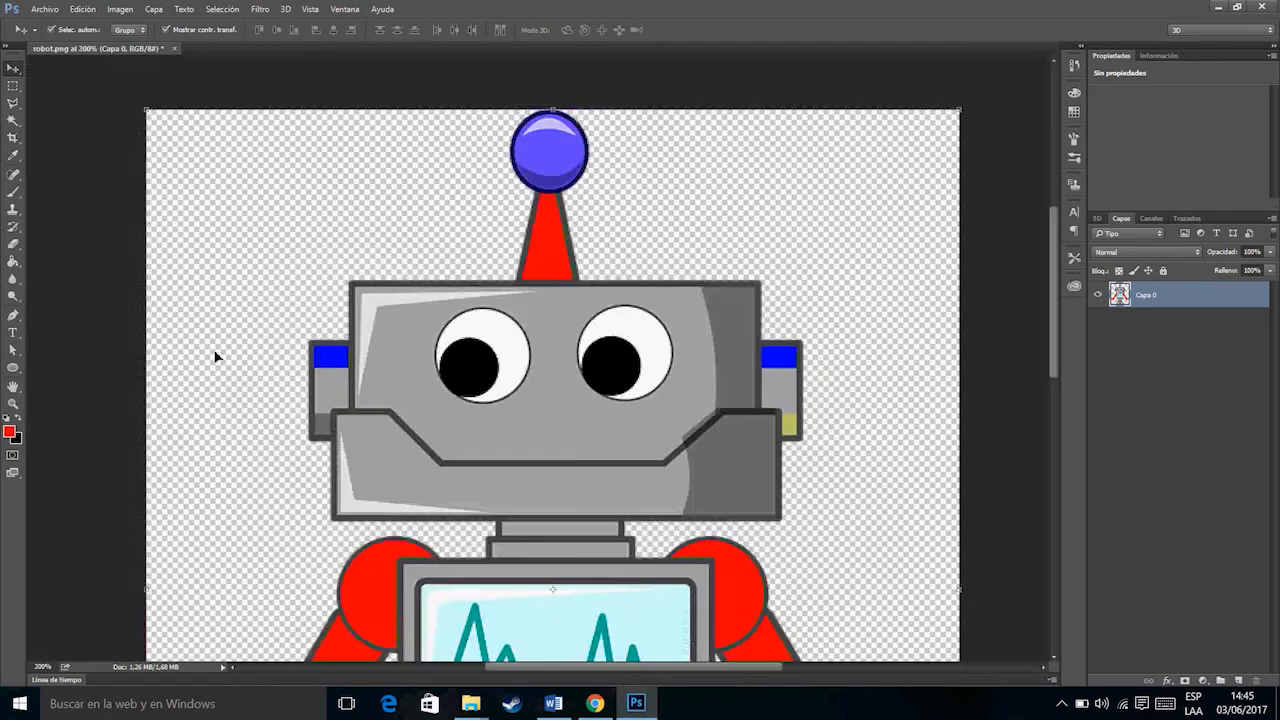